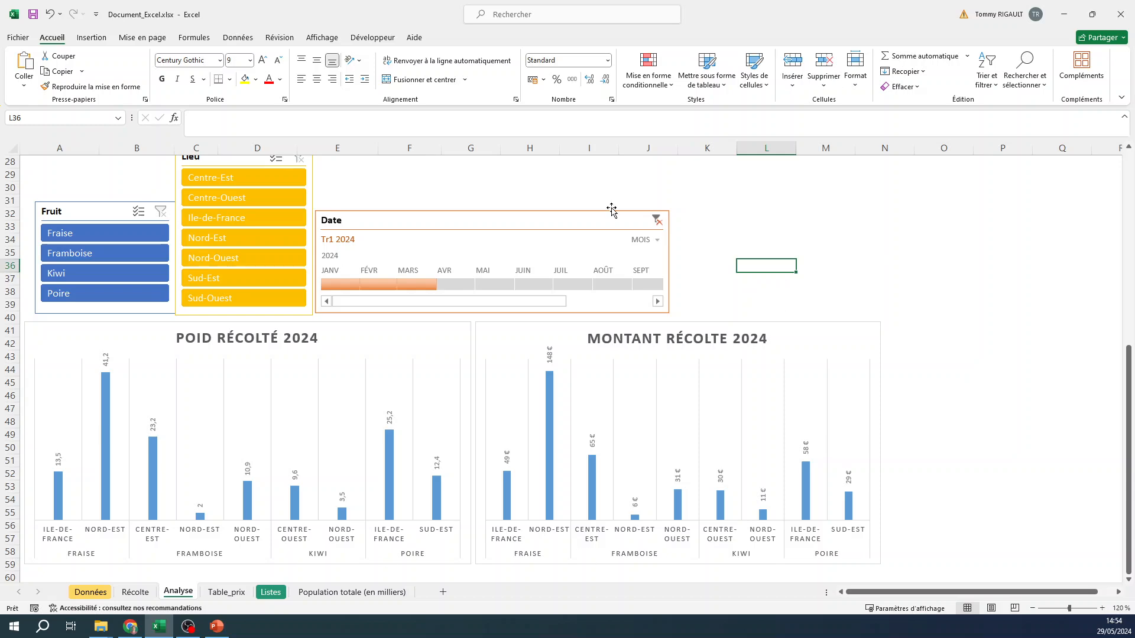
- Clear the Tr1 2024 filter from the Date timeline on the Analyse sheet
scroll(539, 408, up, 9)
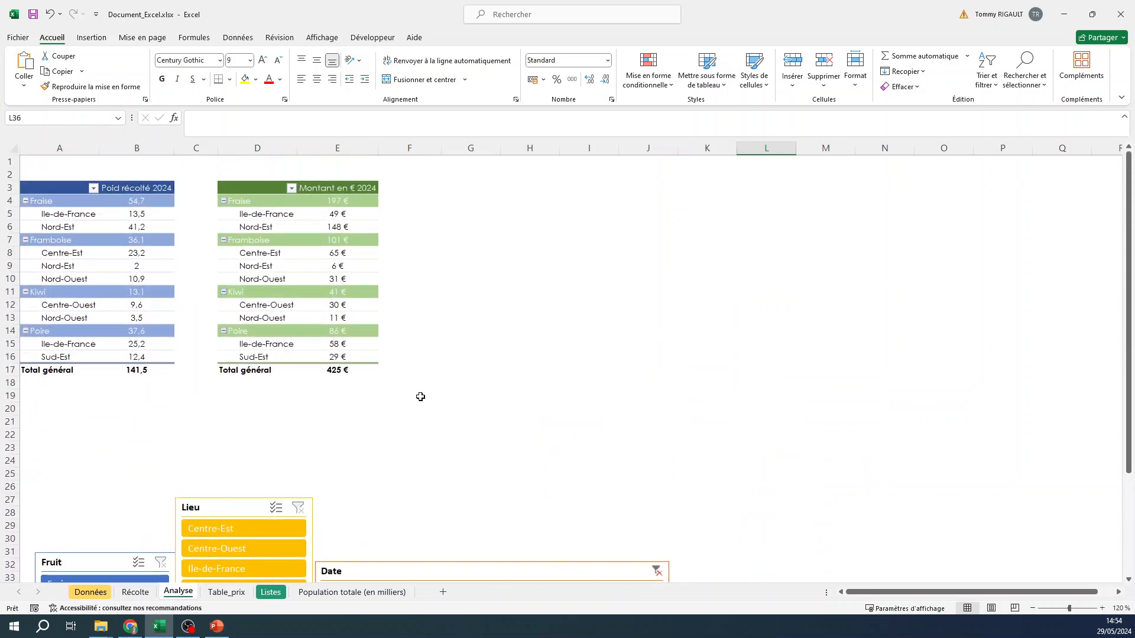
scroll(316, 506, down, 3)
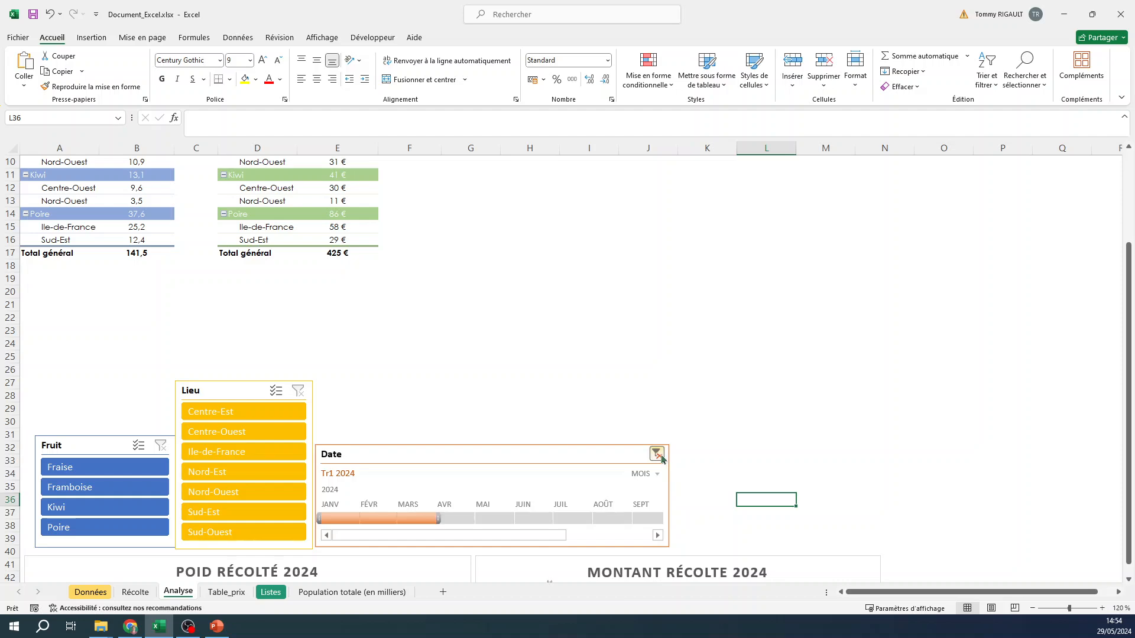
click(656, 453)
scroll(501, 379, up, 3)
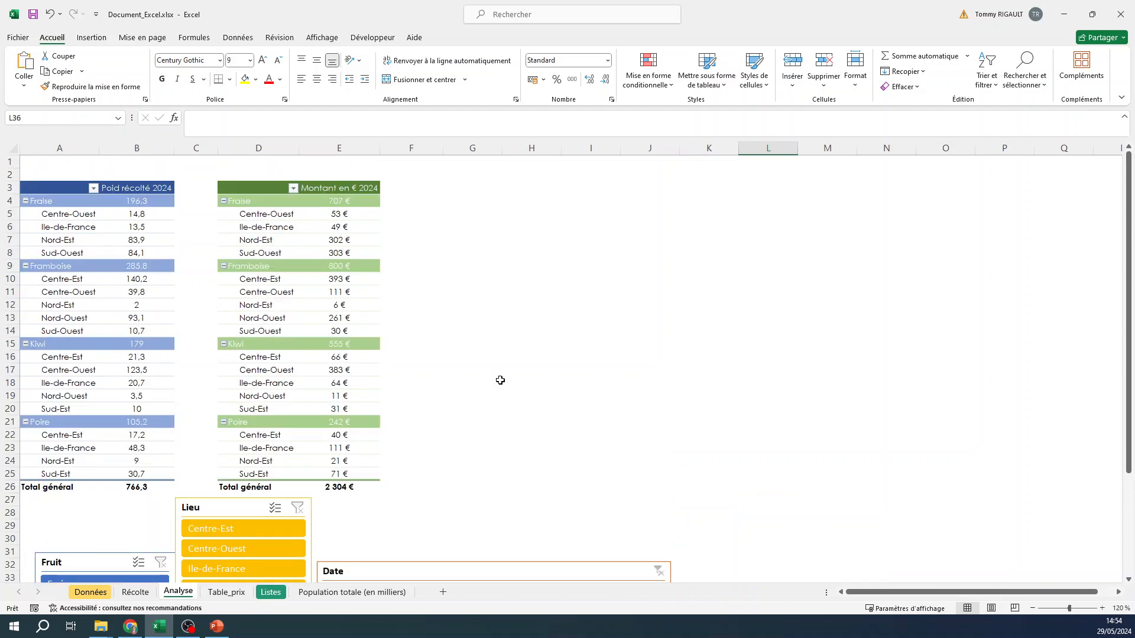
- Insert a pivot table from the Récolte sheet's harvest table into the existing Analyse sheet at cell G3
click(135, 591)
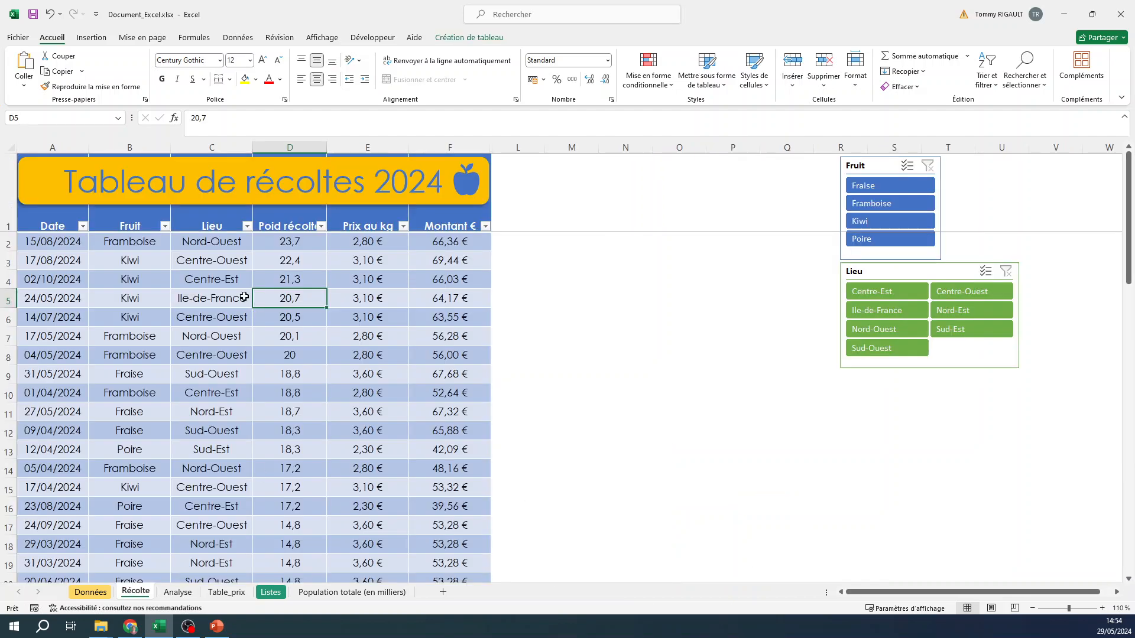
click(227, 281)
click(90, 37)
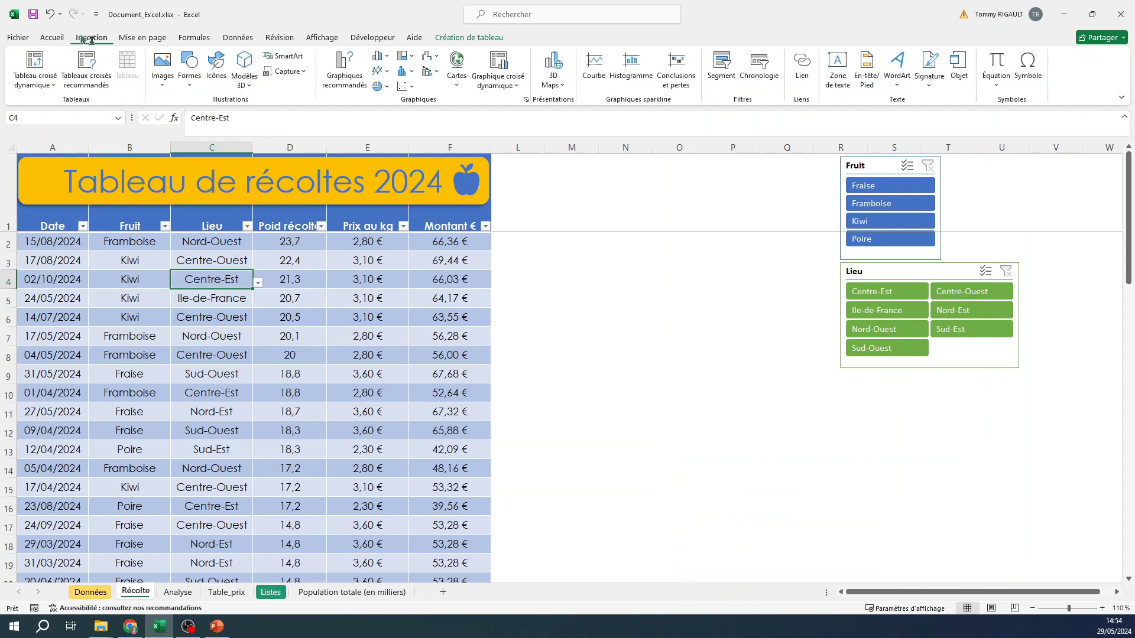
click(36, 62)
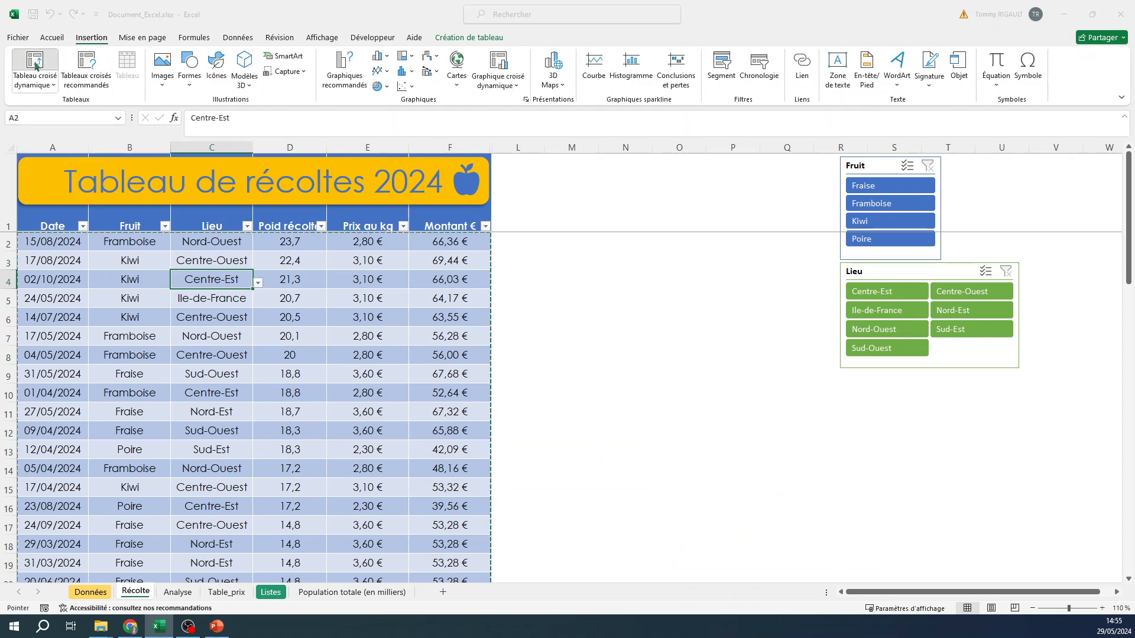
click(614, 375)
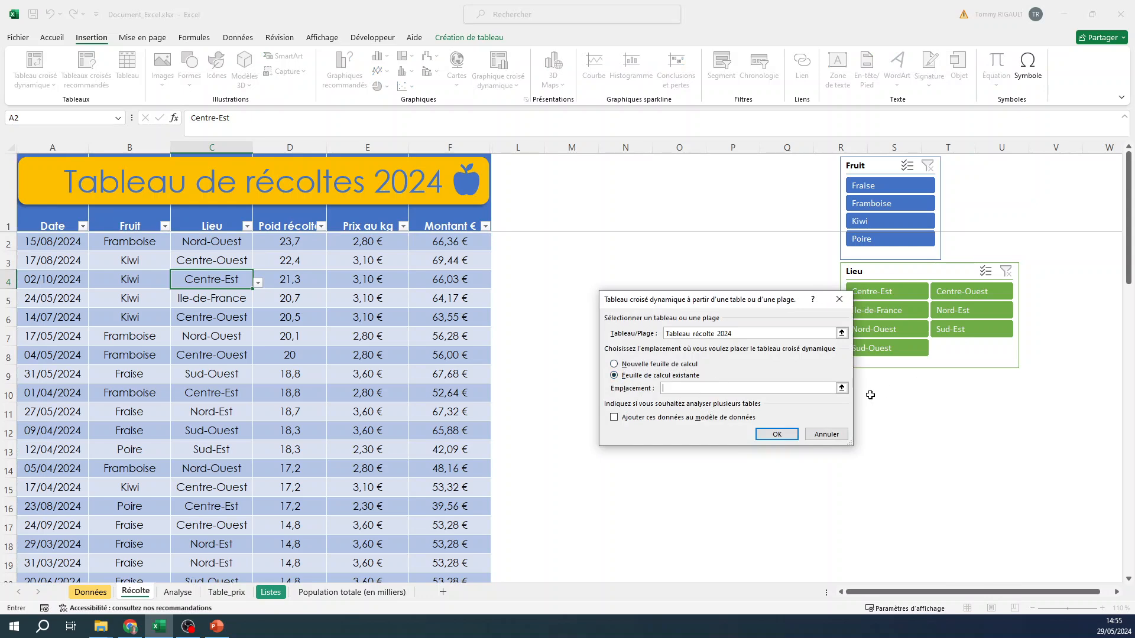
click(841, 388)
click(172, 592)
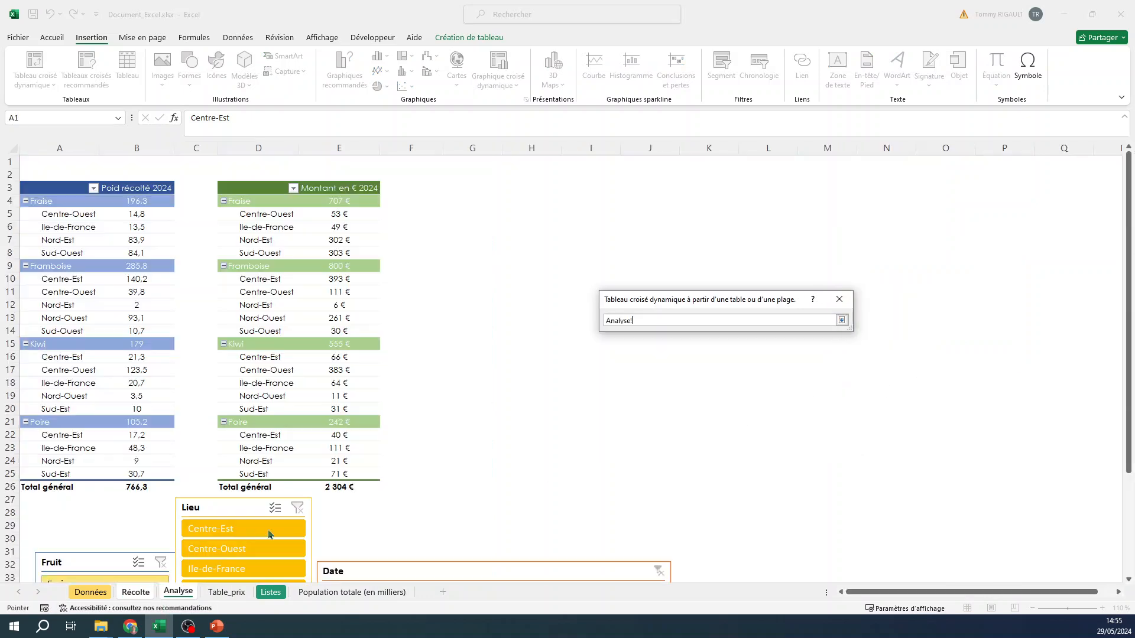
click(470, 188)
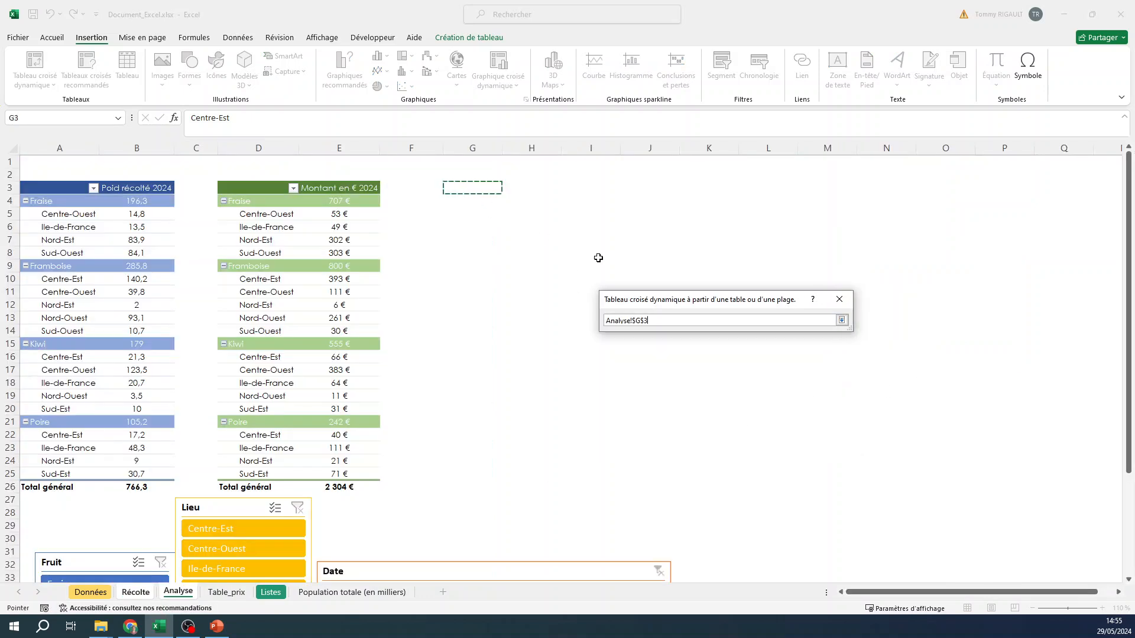
click(842, 320)
click(776, 435)
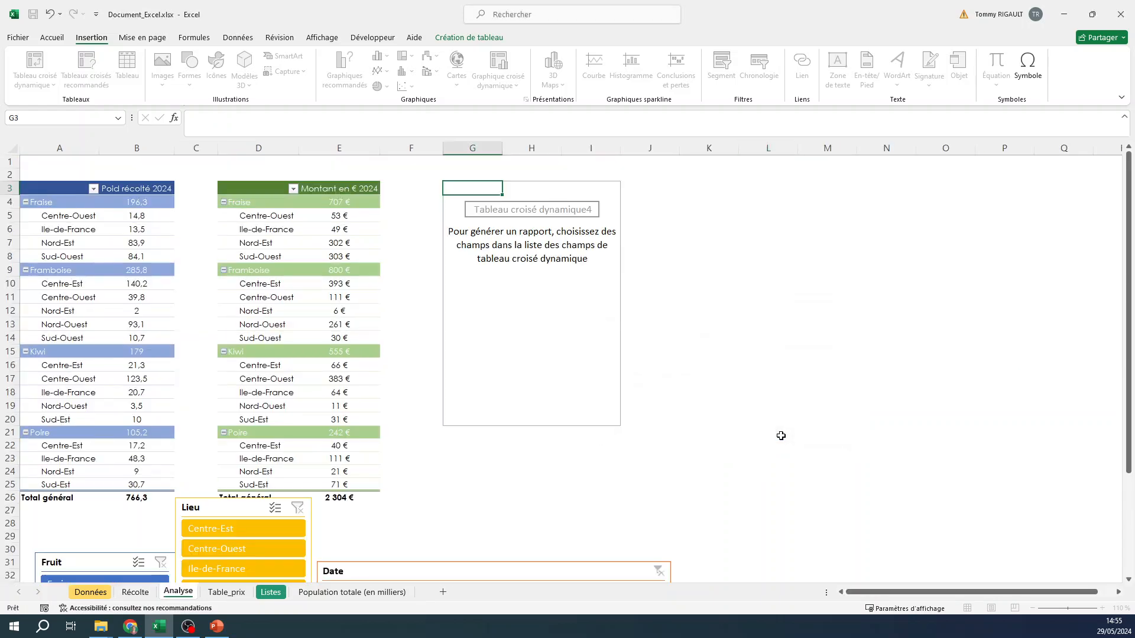
- Summarize Montant € by Fruit rows in the new pivot table and apply a pivot style with a dark gold header
drag(969, 237, 982, 541)
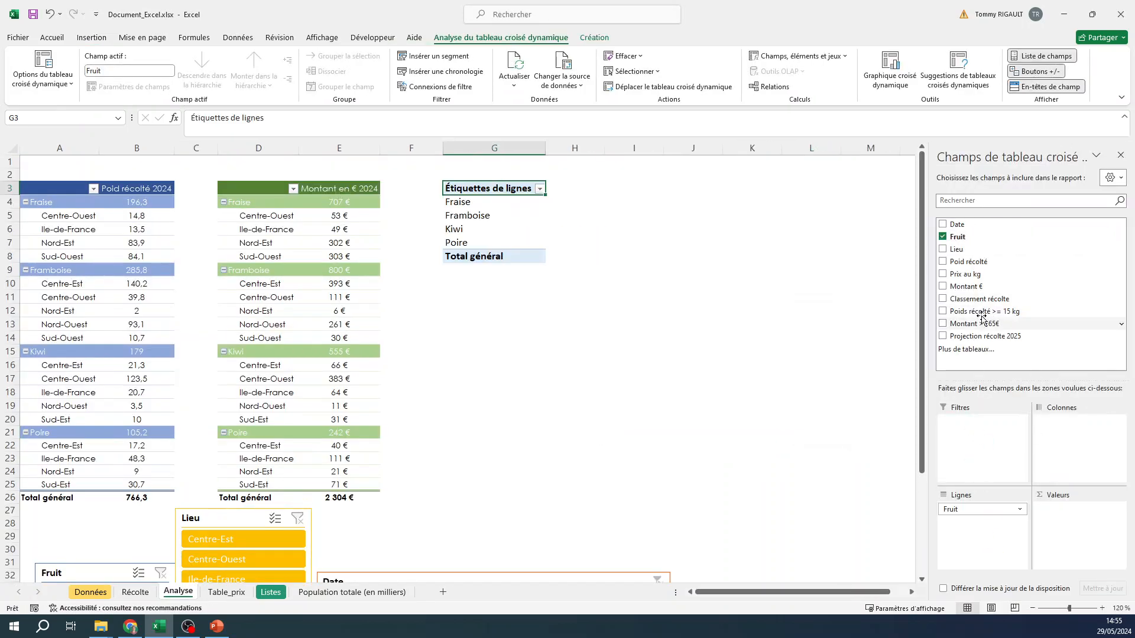
drag(983, 288, 1064, 520)
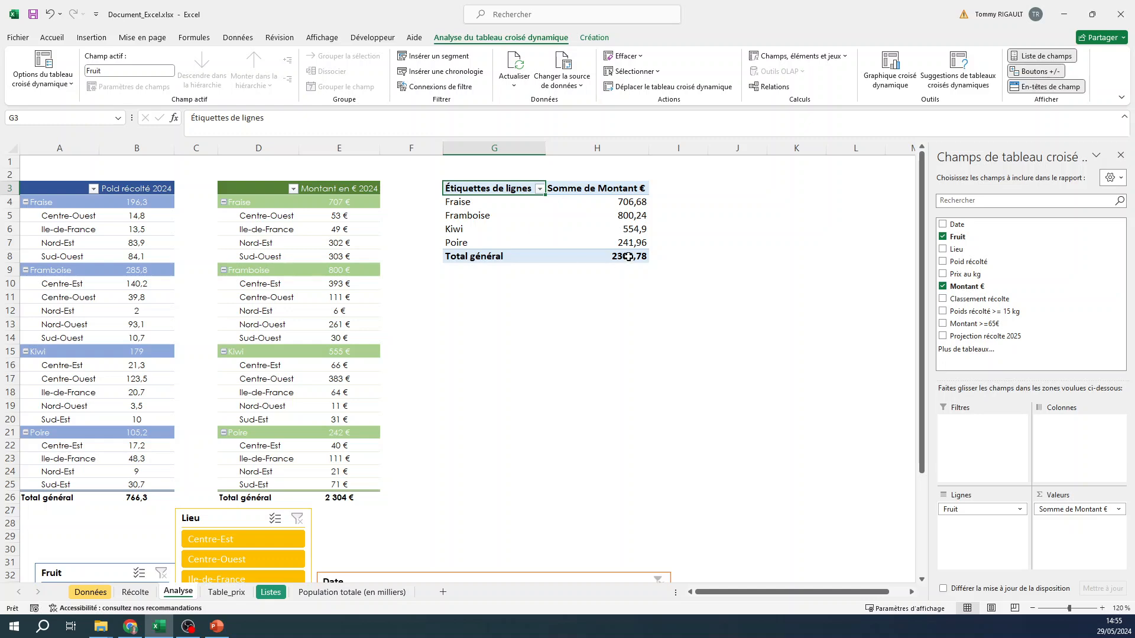
click(597, 38)
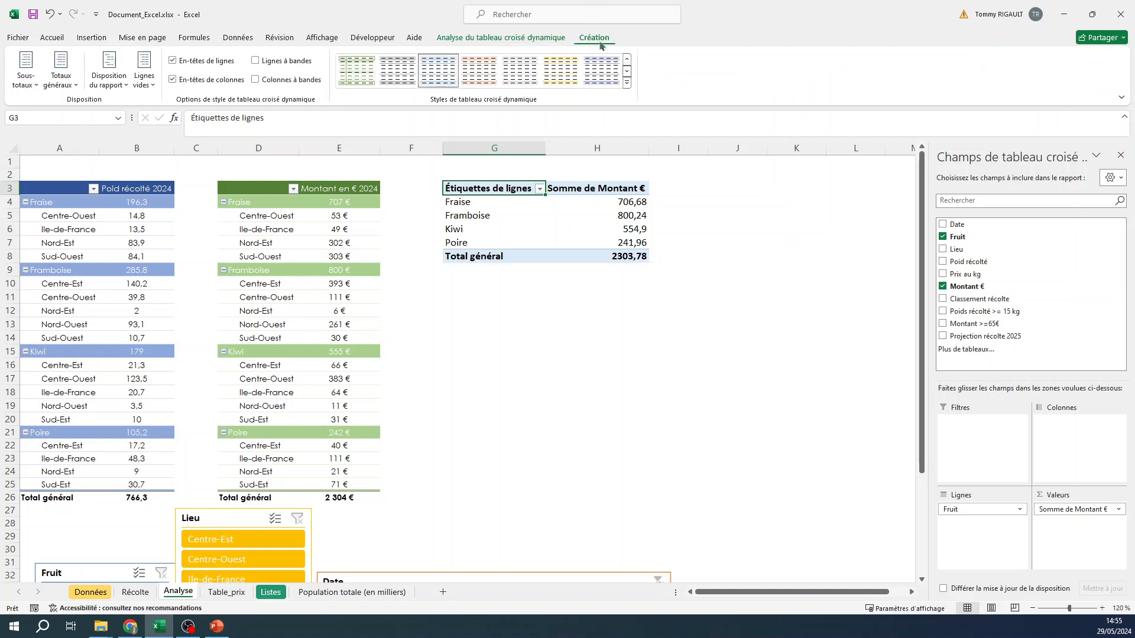
click(627, 82)
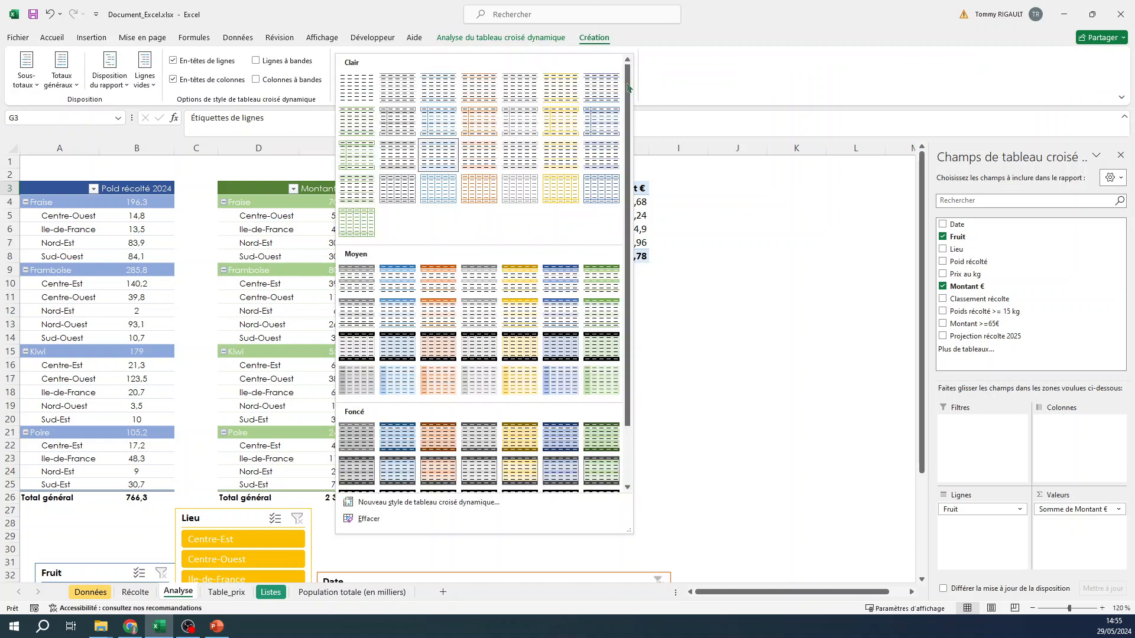
click(524, 314)
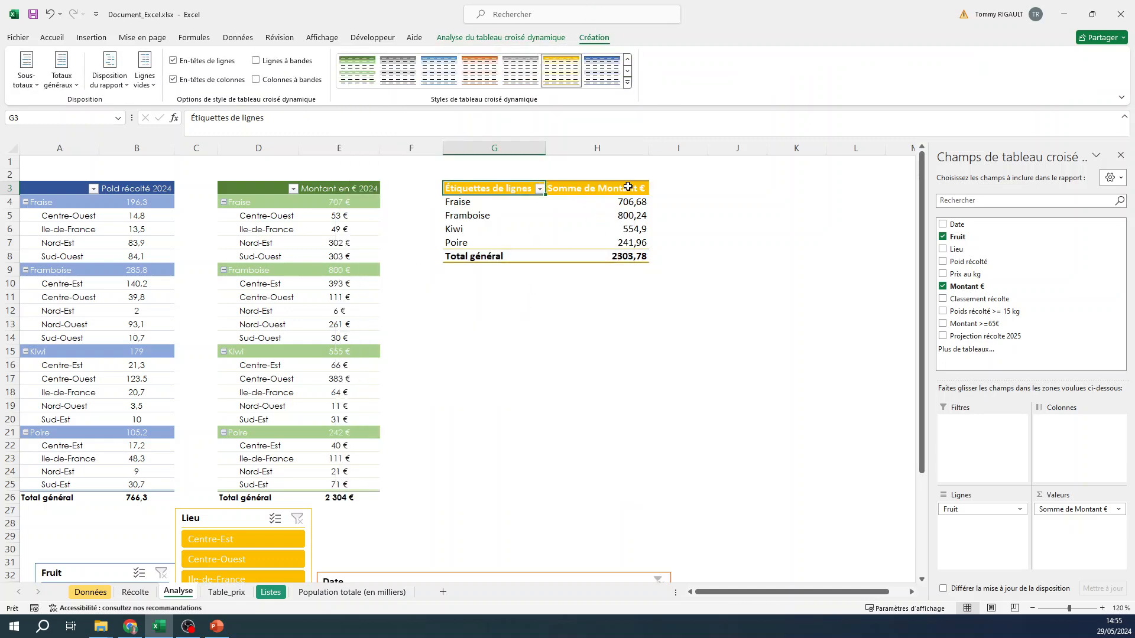
click(627, 82)
click(519, 279)
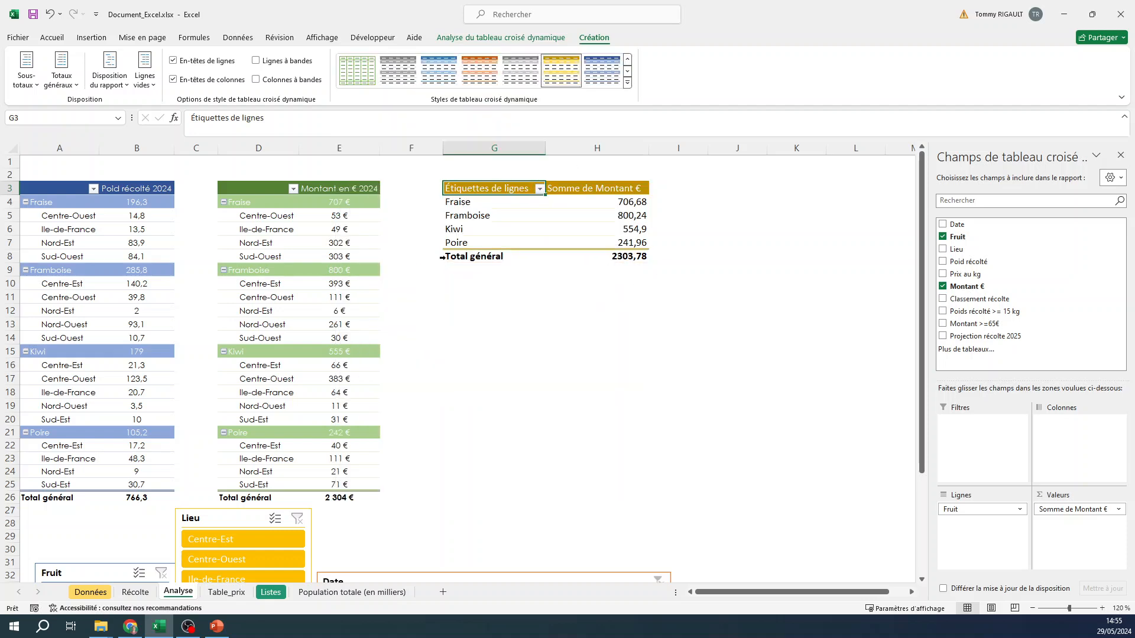
- Format the Somme de Montant € column, H3:H8, with the Monétaire number format
drag(630, 189, 629, 256)
click(52, 37)
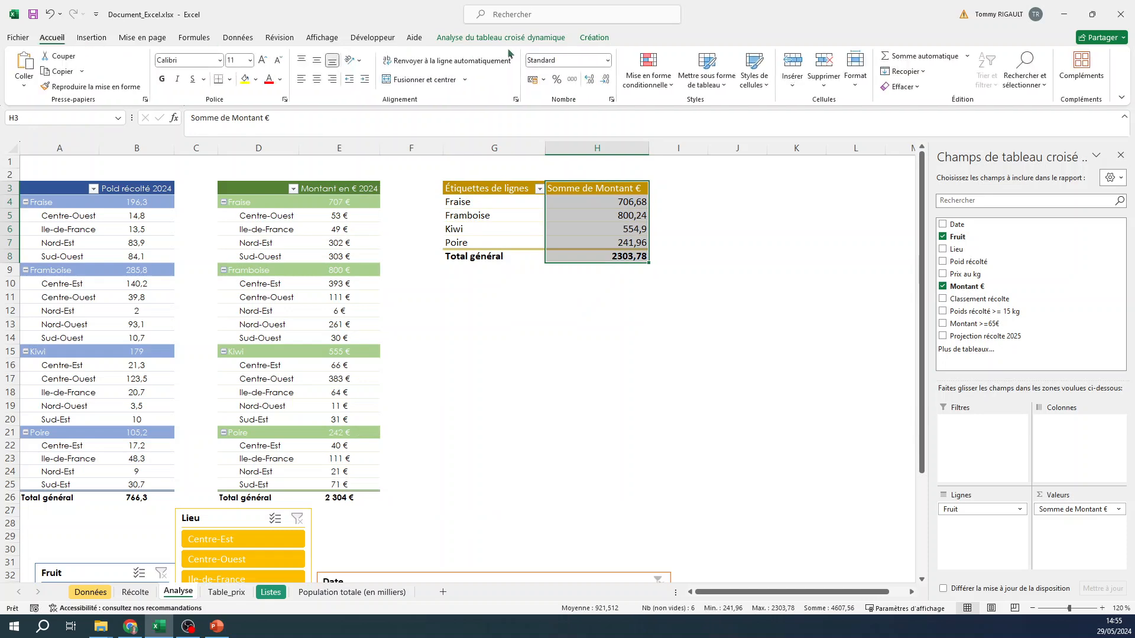
click(608, 61)
click(609, 146)
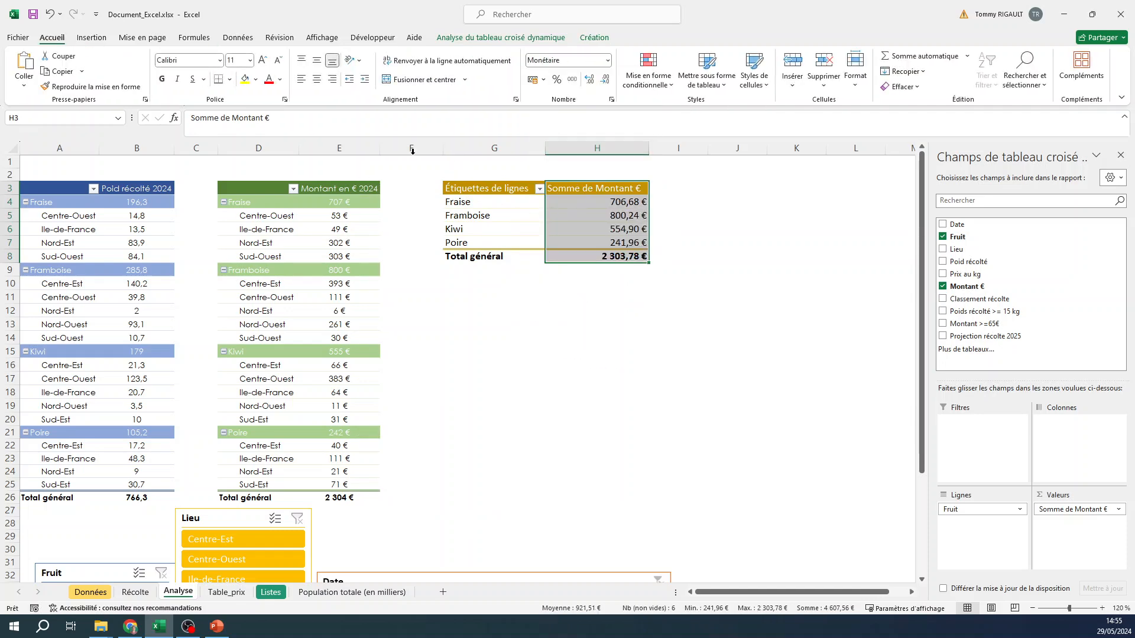
- Set the font of the new pivot table, G3:H9, to Century Gothic at size 10
drag(472, 187, 643, 269)
click(195, 60)
text(Century Gothic)
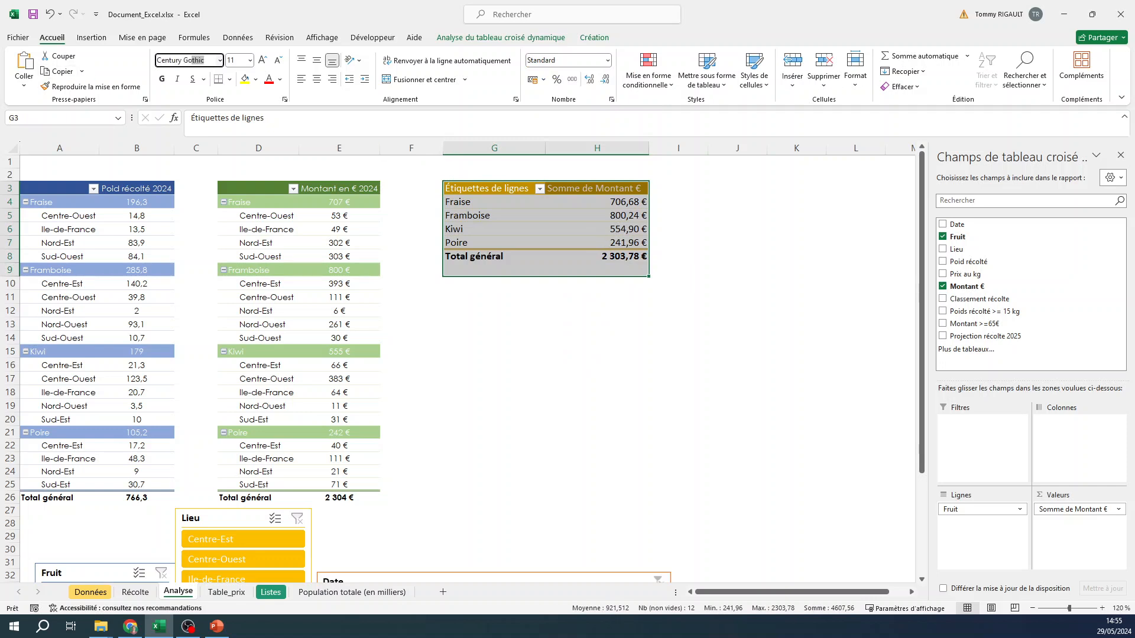
key(Return)
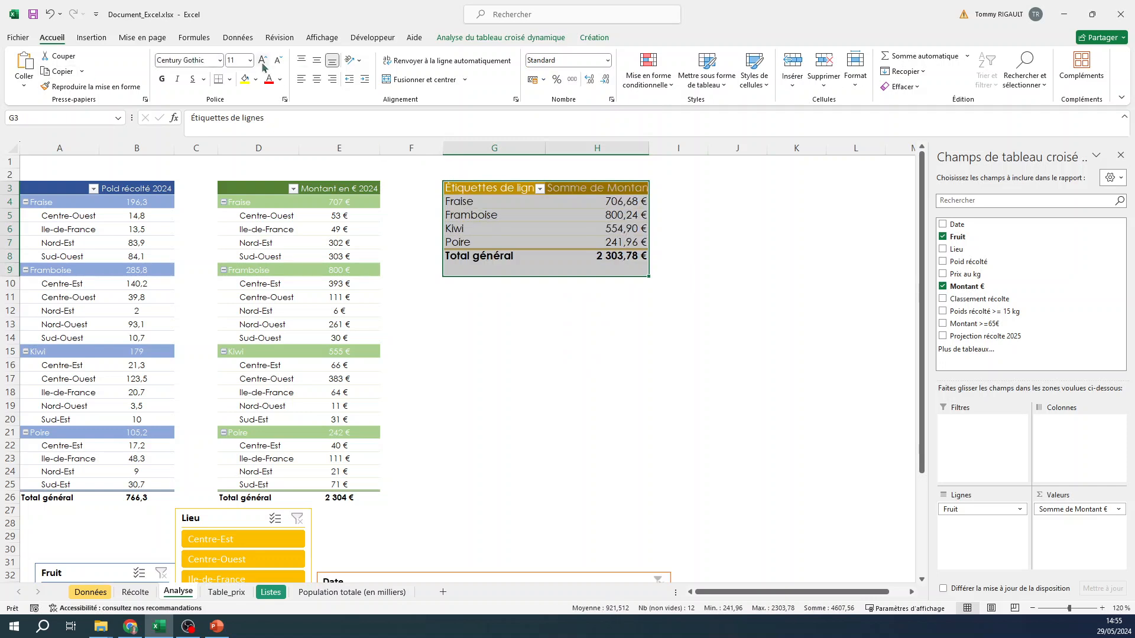
- Insert a doughnut pivot chart based on the gold Fruit and Montant € pivot table
click(591, 228)
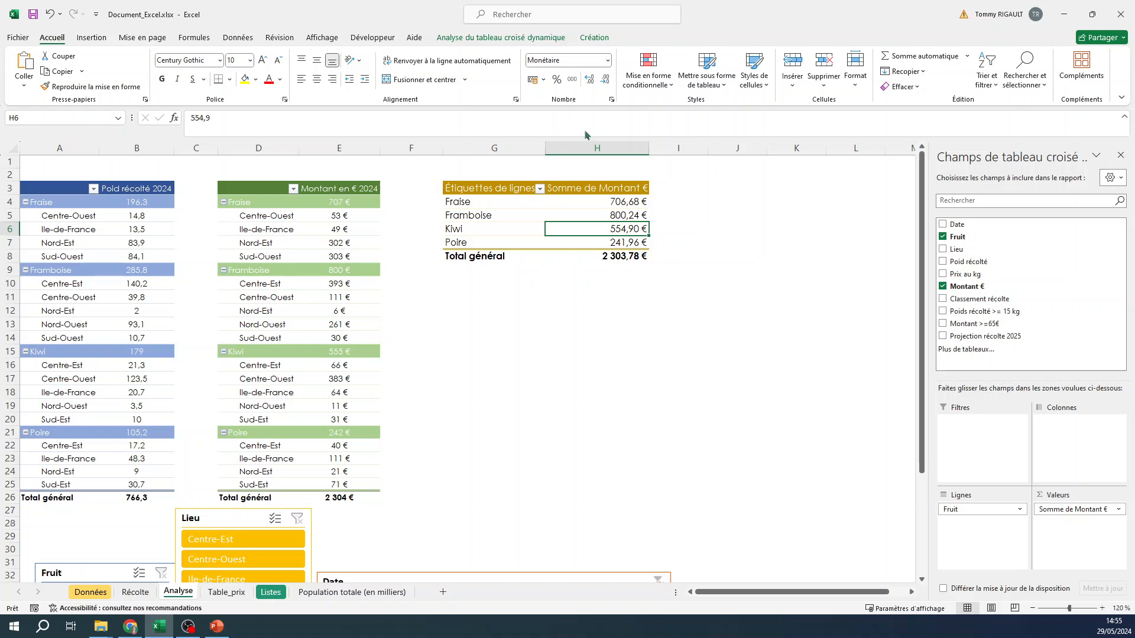
click(593, 38)
click(550, 38)
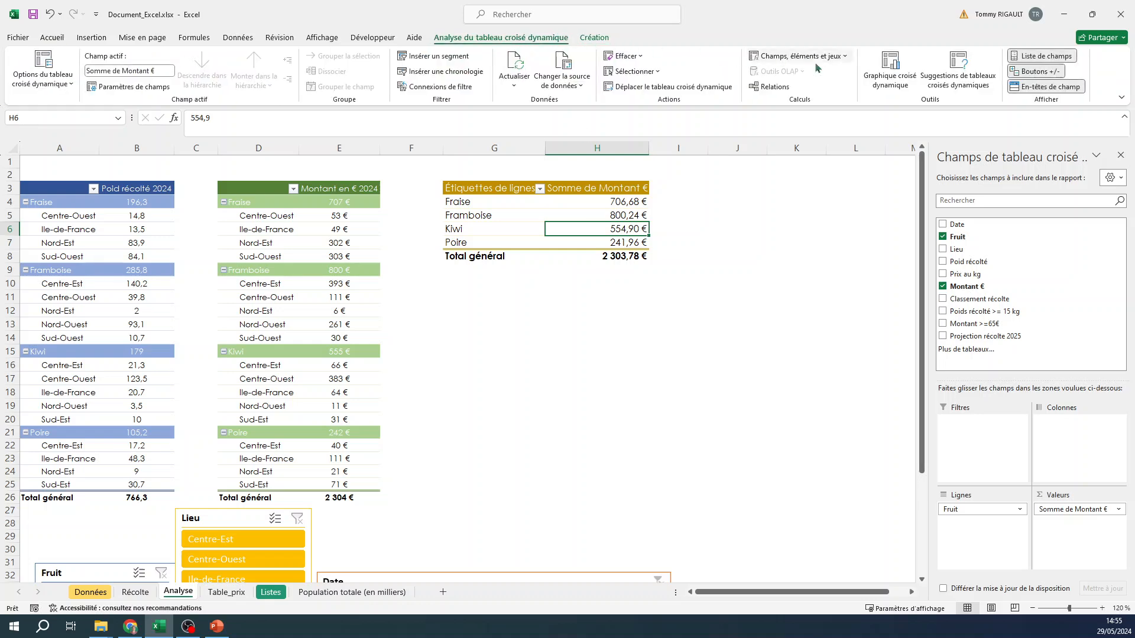
click(890, 65)
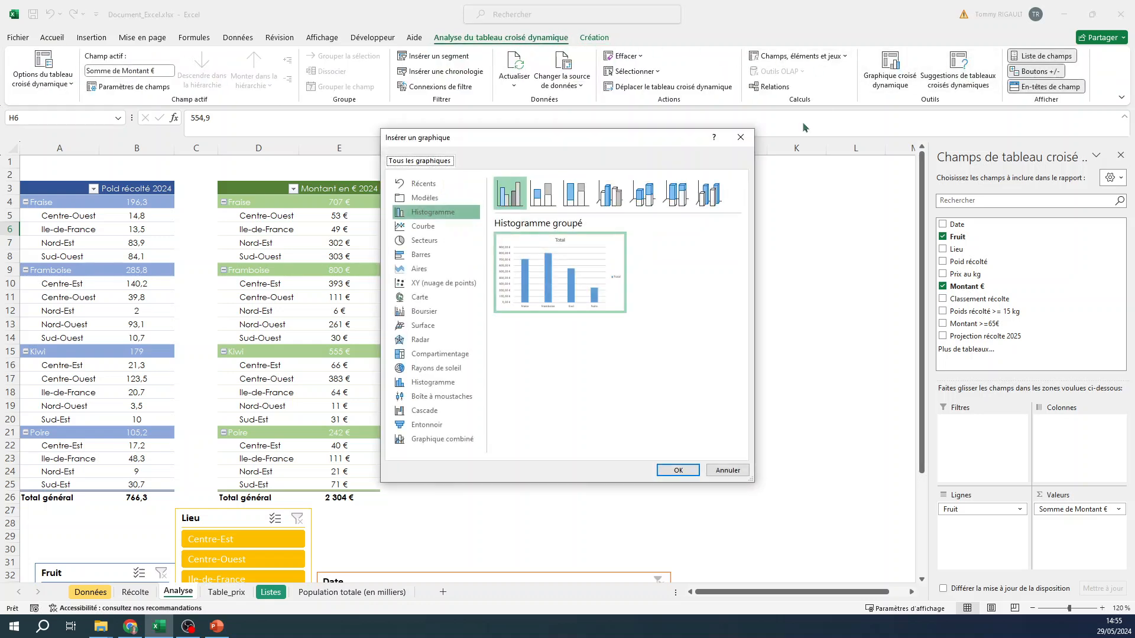
click(434, 241)
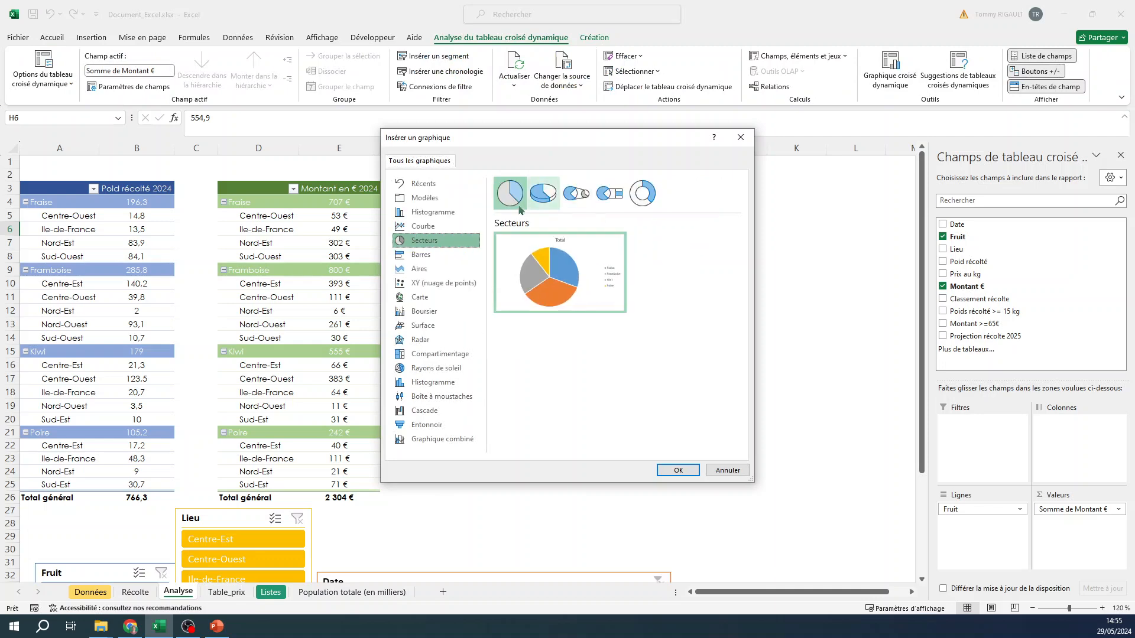
click(637, 202)
mouse_move(573, 251)
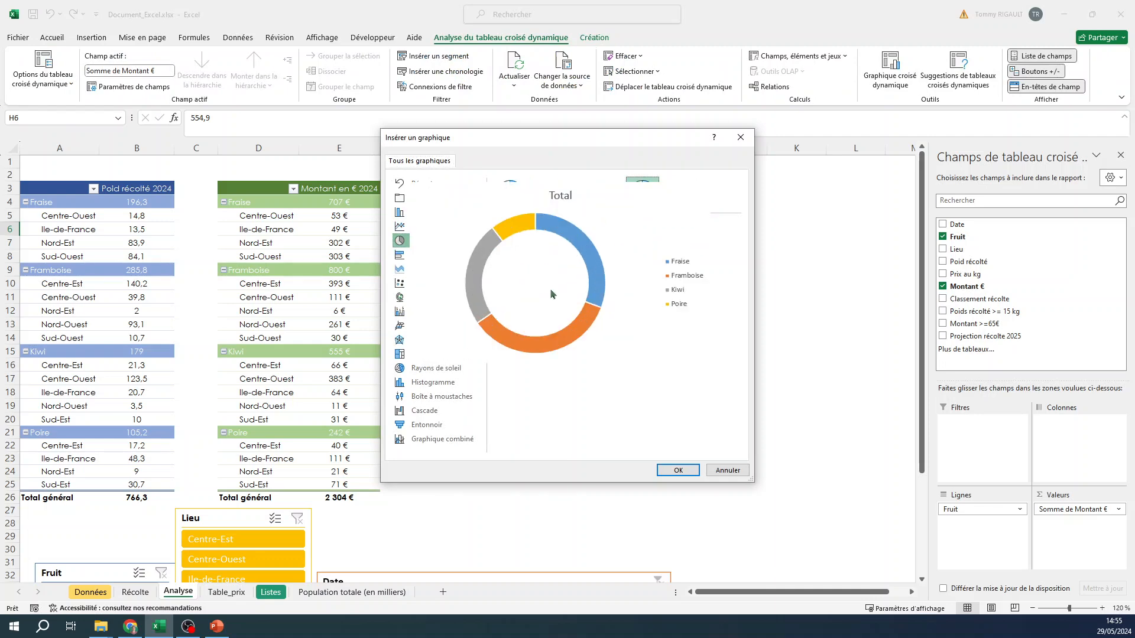
click(677, 472)
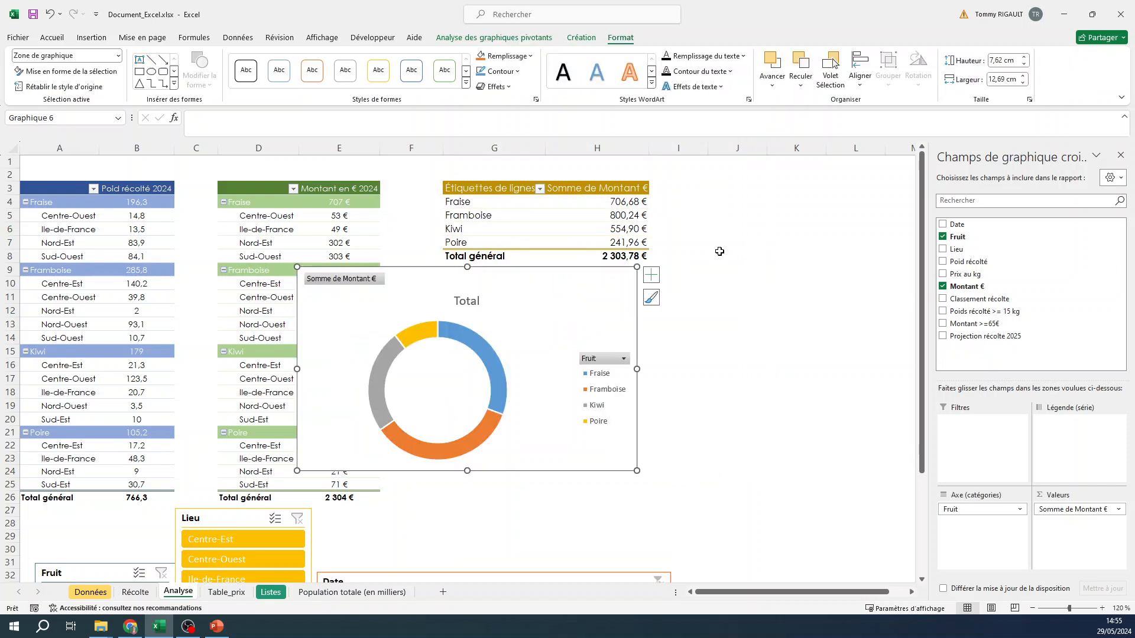
- Move the doughnut chart below the gold pivot table and hide all its field buttons
drag(590, 270, 743, 306)
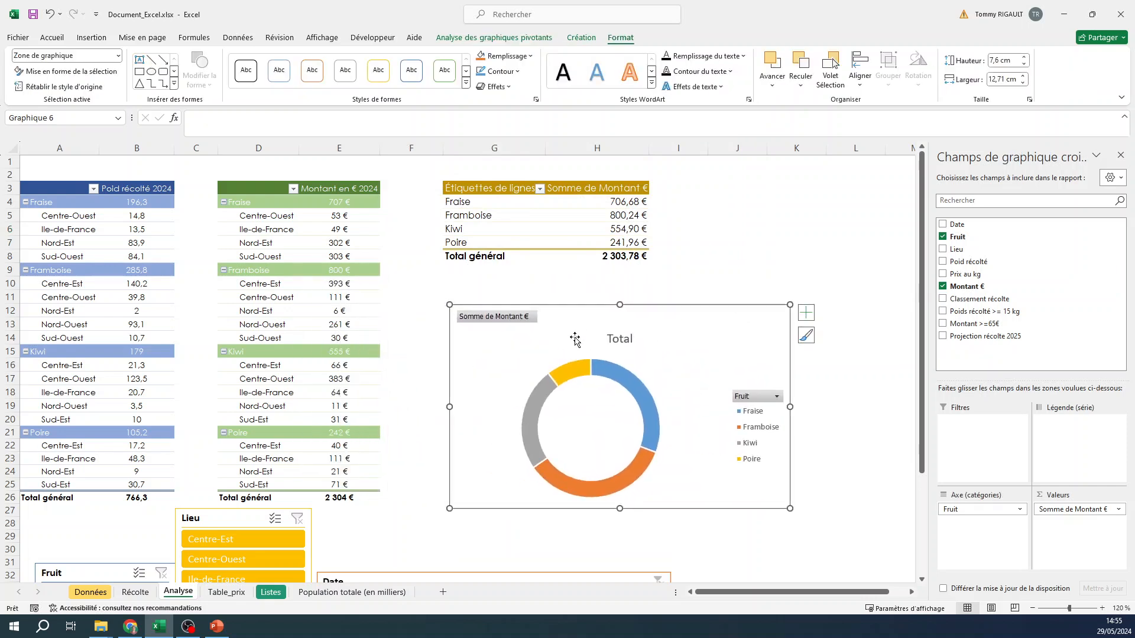
right_click(512, 322)
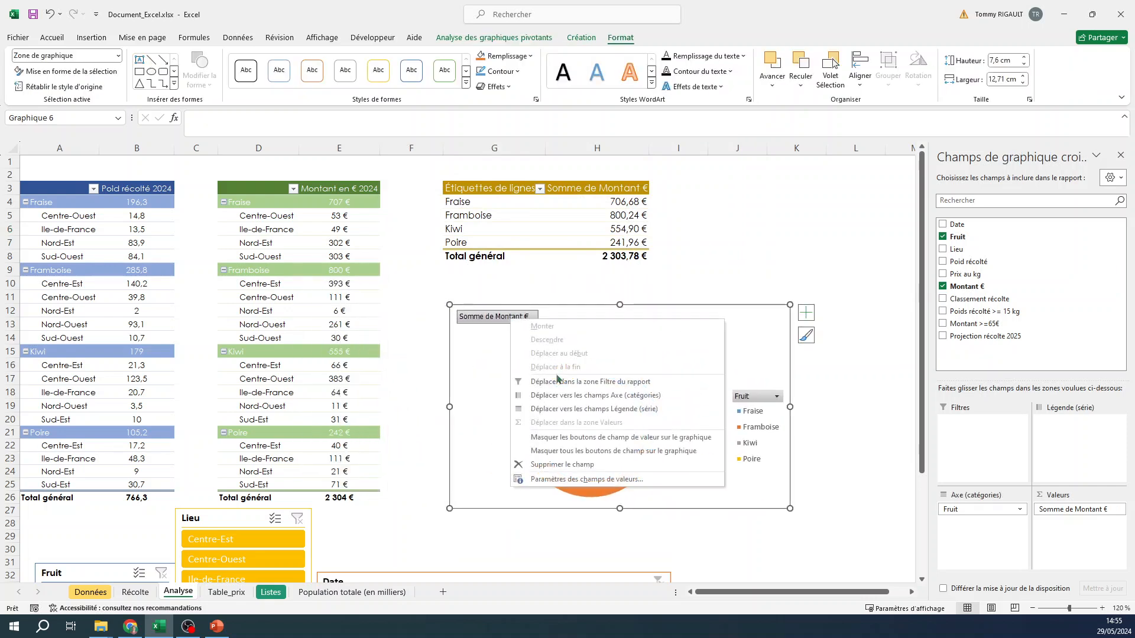
click(572, 452)
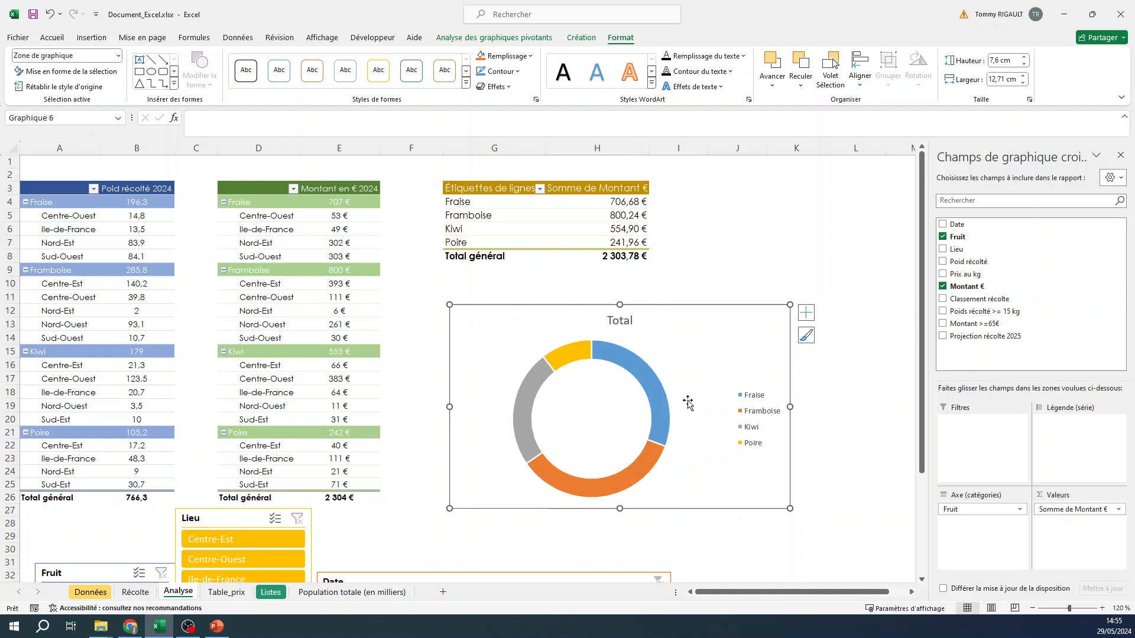
- Add data labels to the doughnut chart and apply the sixth chart style with the hatched grey background
click(805, 312)
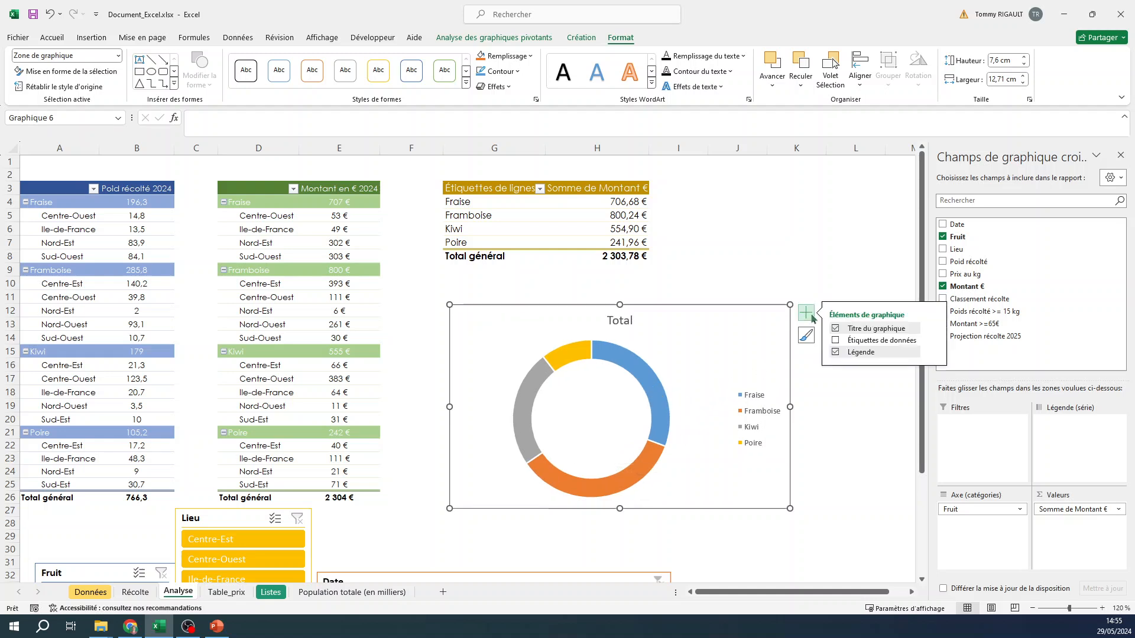
click(836, 341)
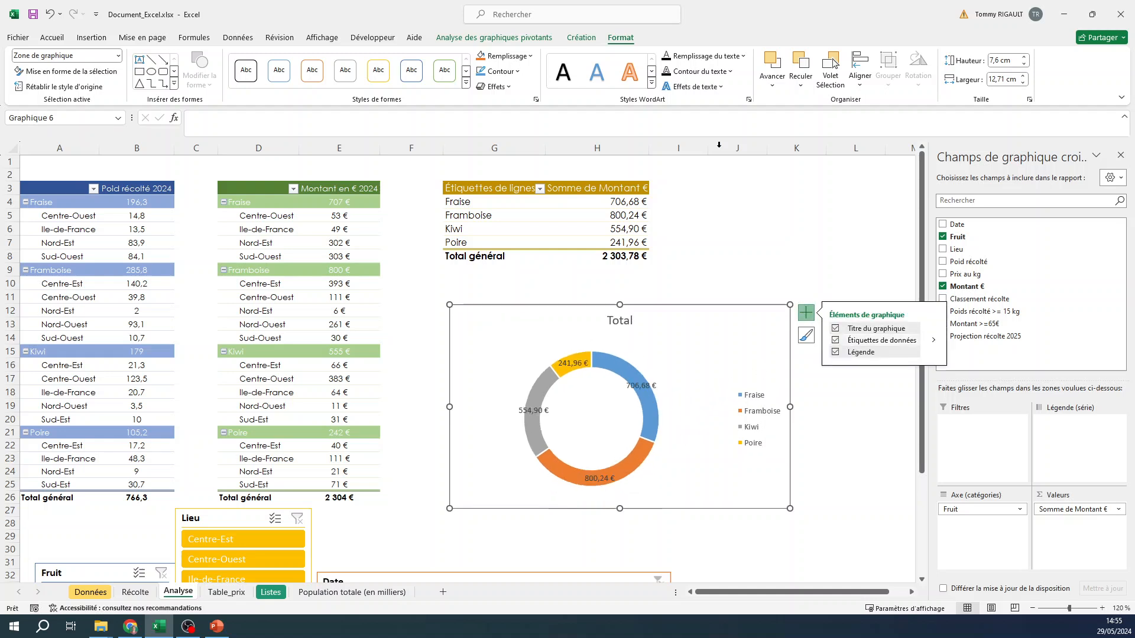
click(494, 37)
click(582, 38)
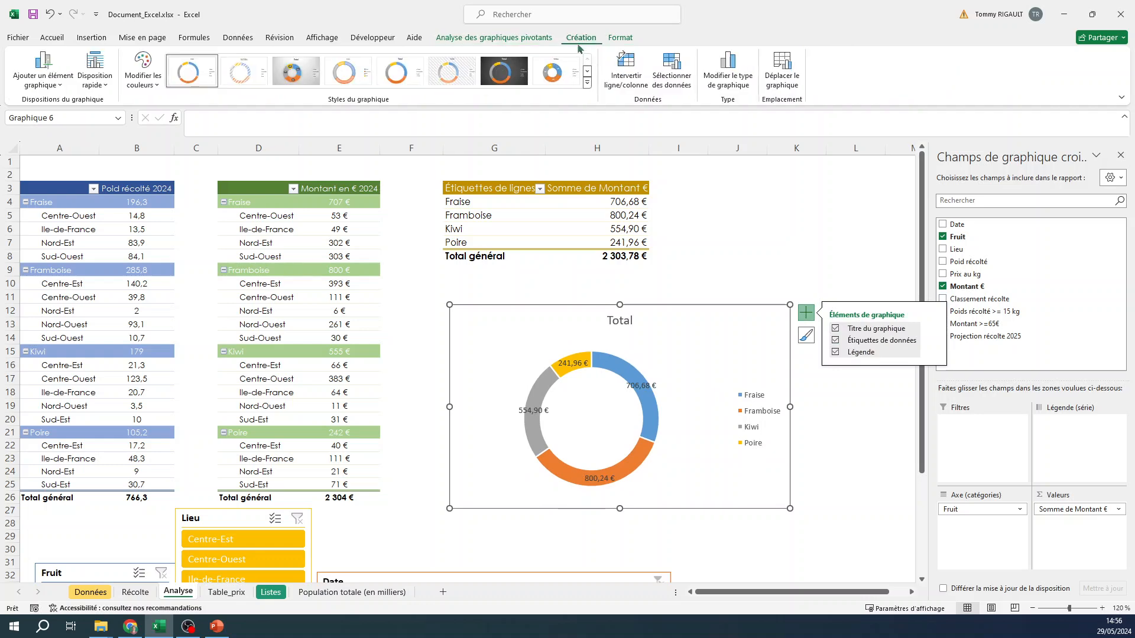
click(587, 86)
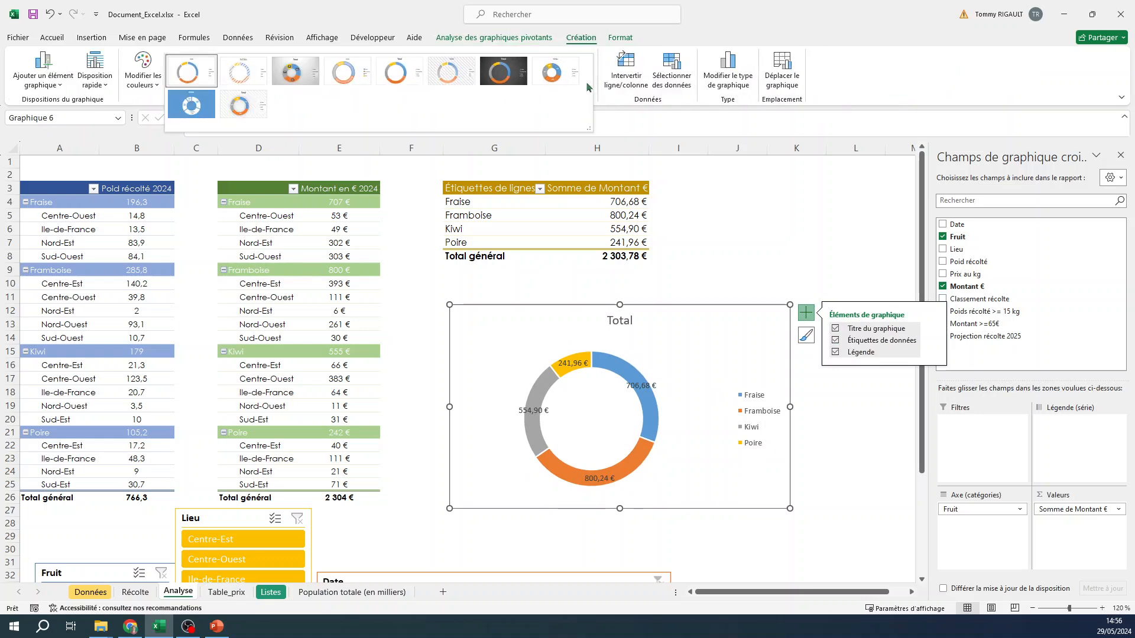
click(457, 78)
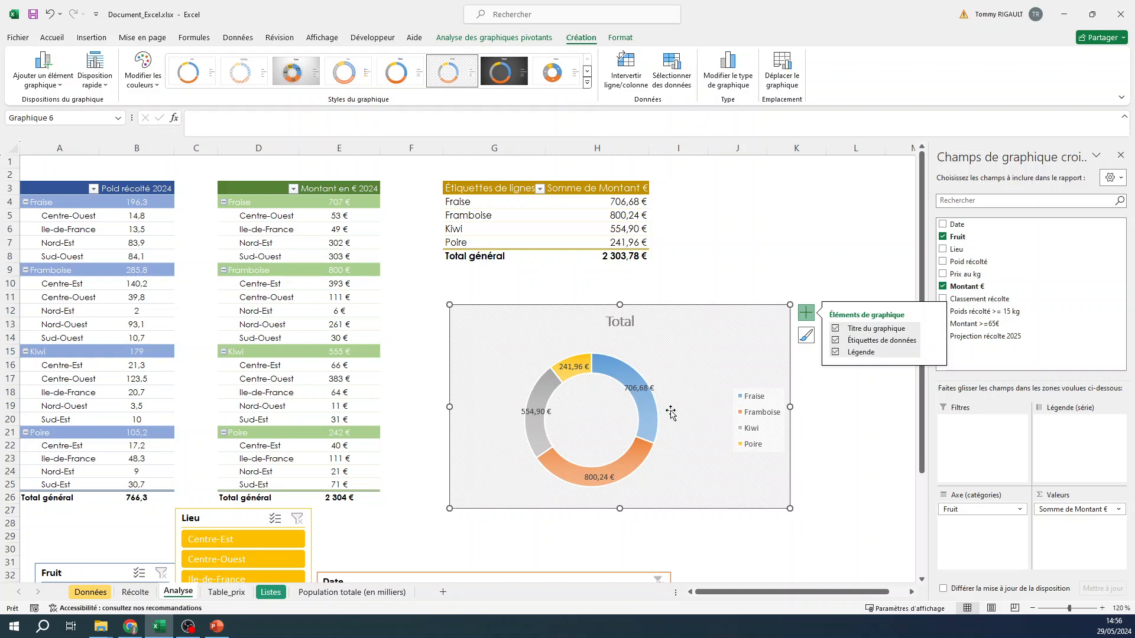
click(878, 245)
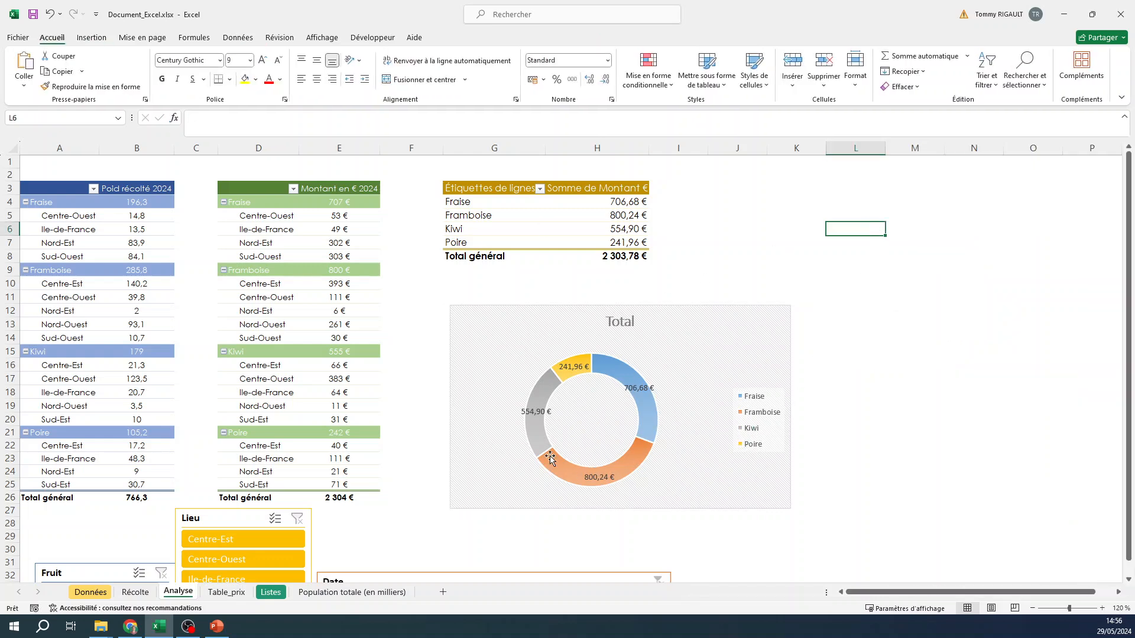
- Replace the doughnut chart's title with "Répartition par fruit"
click(626, 326)
click(625, 326)
double_click(626, 326)
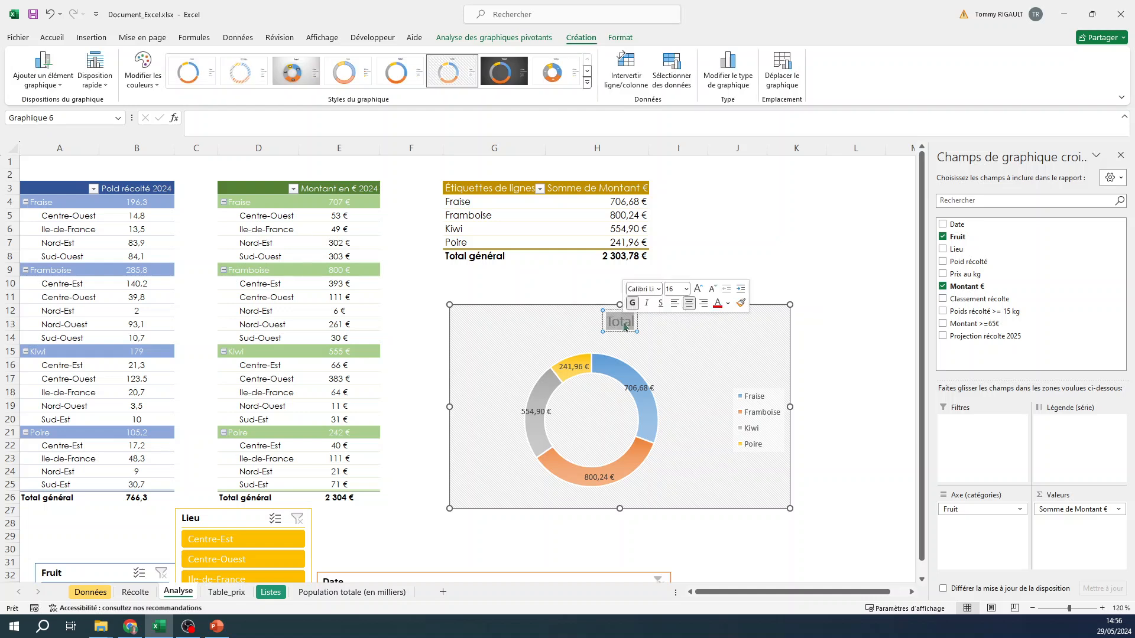
text(Répar)
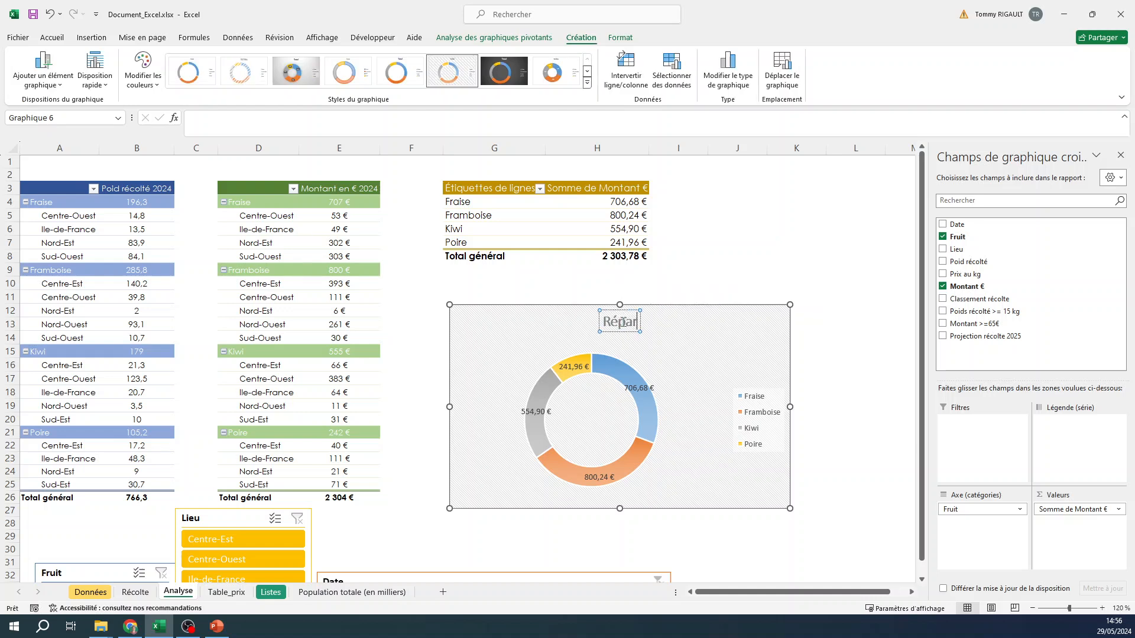
text(tition)
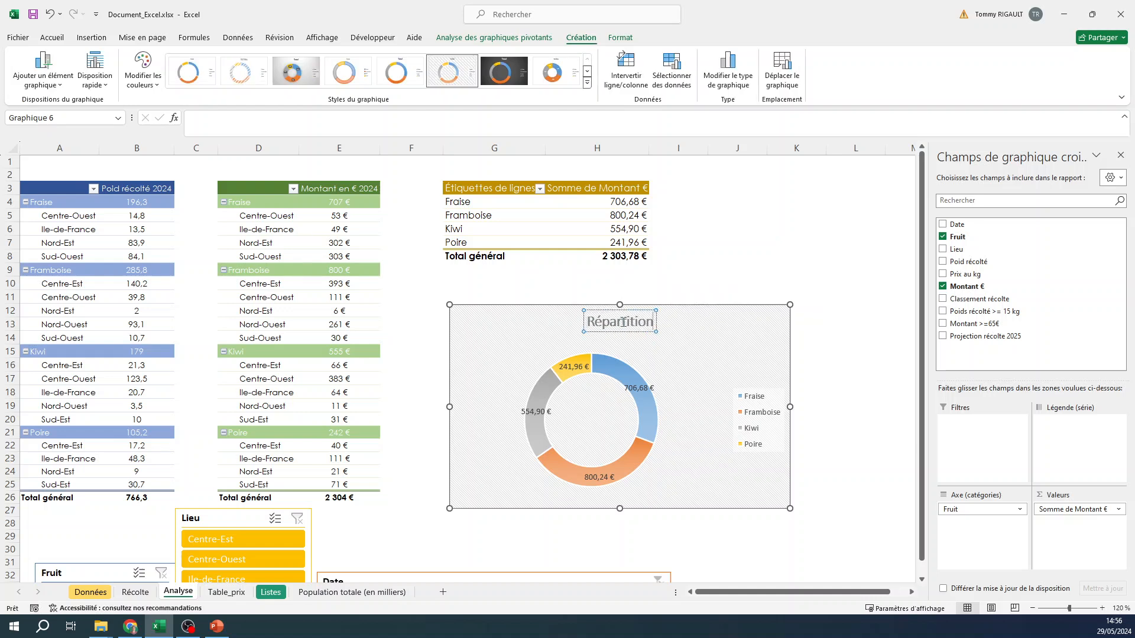
text( par fruit)
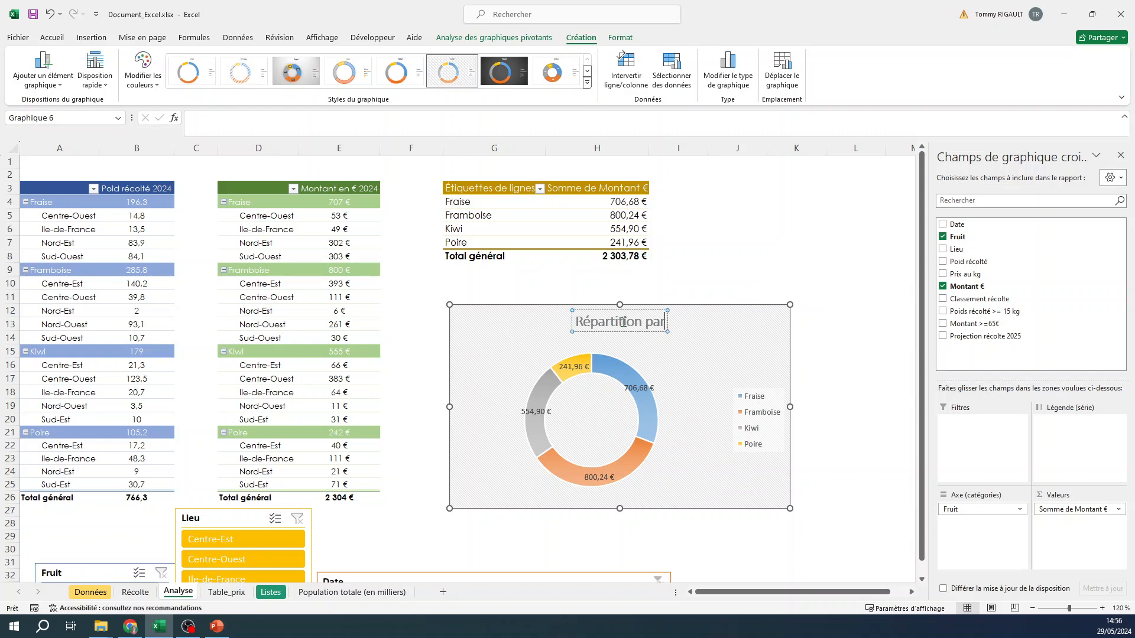
click(761, 267)
click(741, 307)
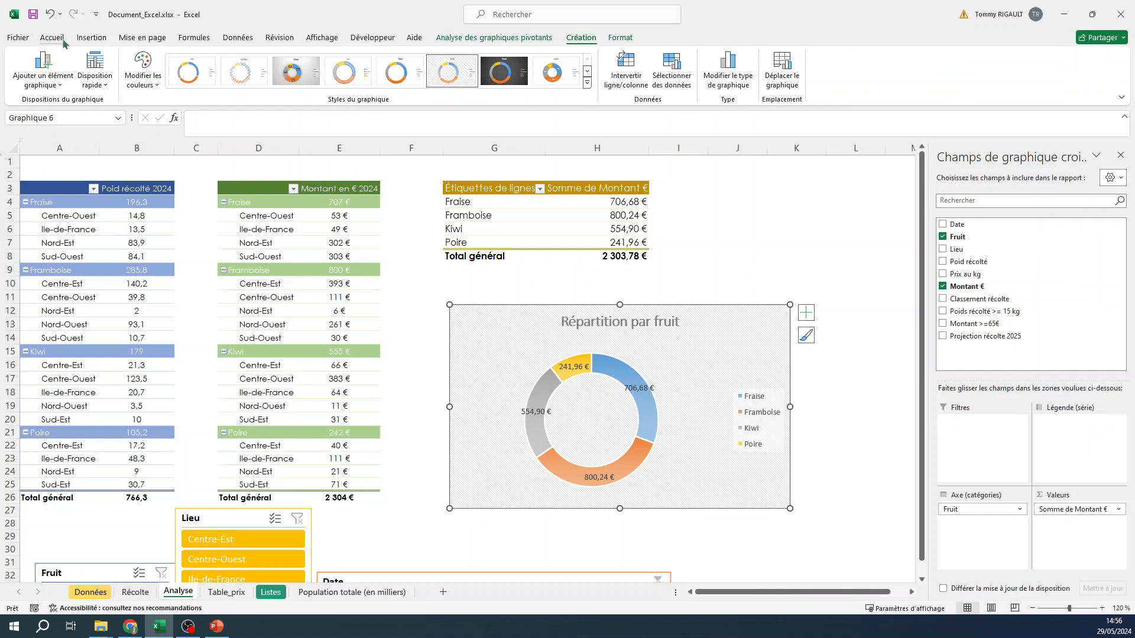
- Set the font of the whole doughnut chart to Century Gothic
click(53, 37)
click(181, 60)
text(Century)
key(Return)
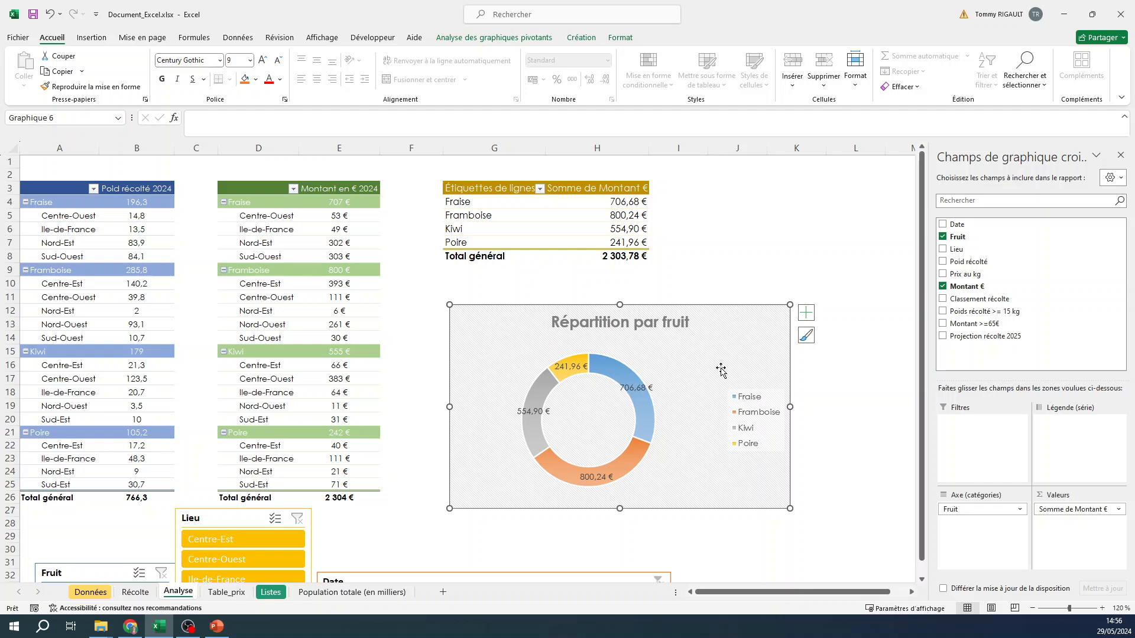
- Show percentages instead of values in the doughnut chart's data labels
scroll(771, 326, down, 4)
scroll(715, 248, up, 2)
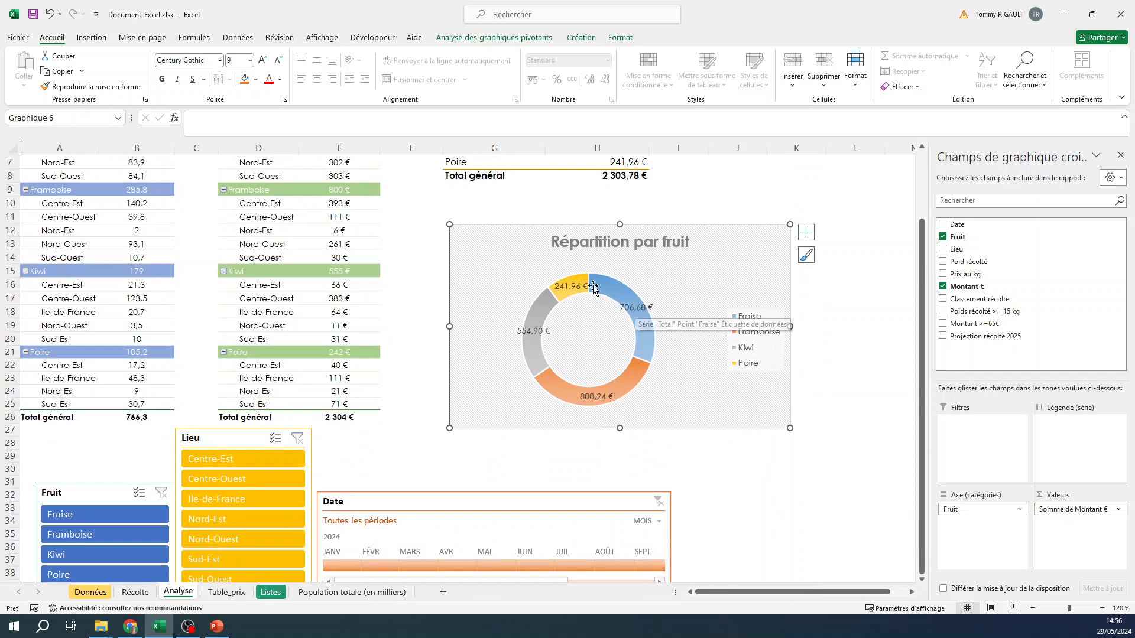
double_click(640, 312)
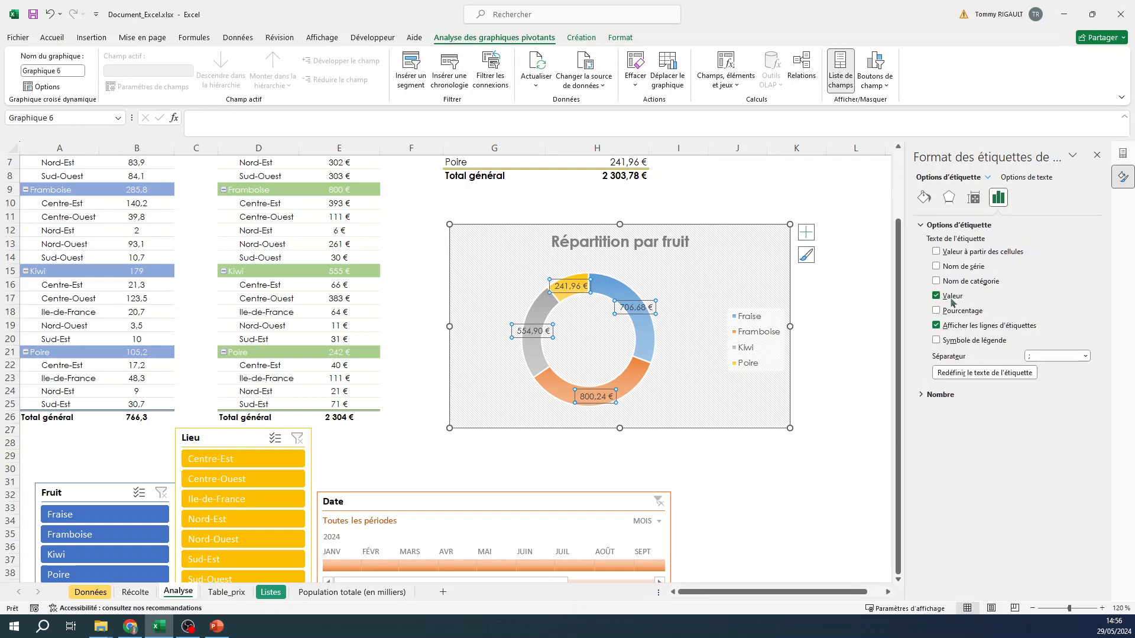
click(936, 310)
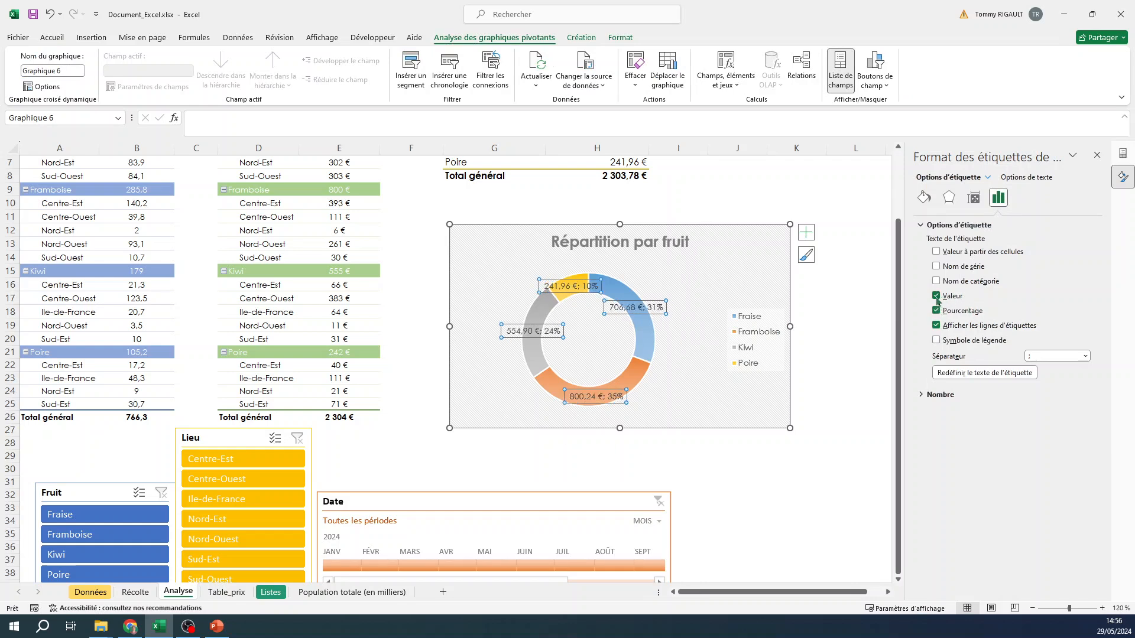
click(935, 296)
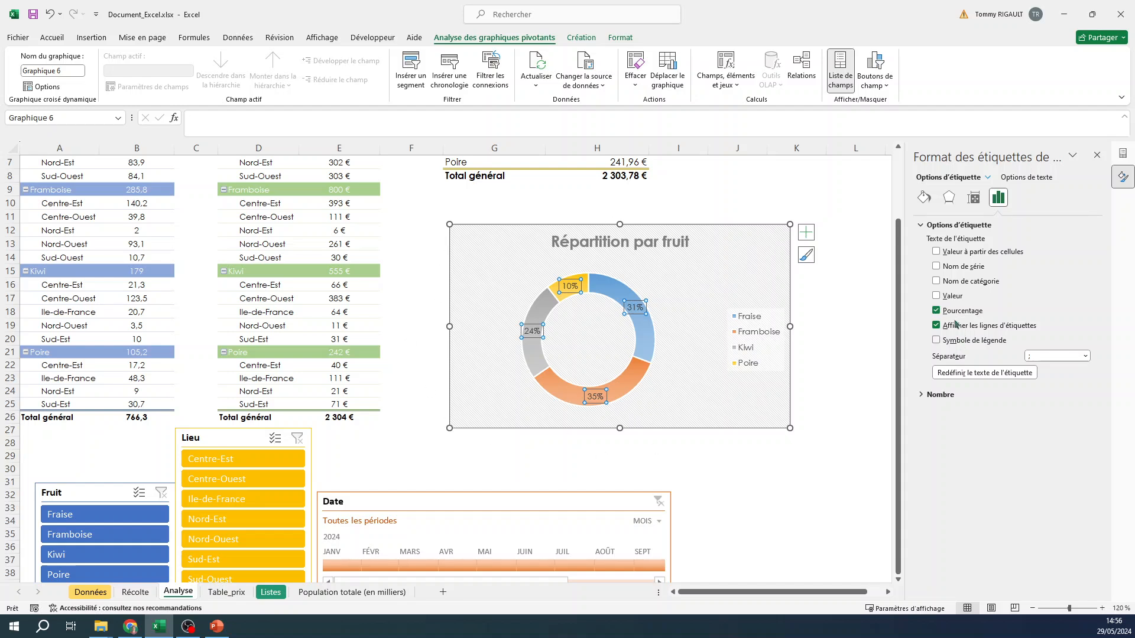
click(936, 296)
click(936, 310)
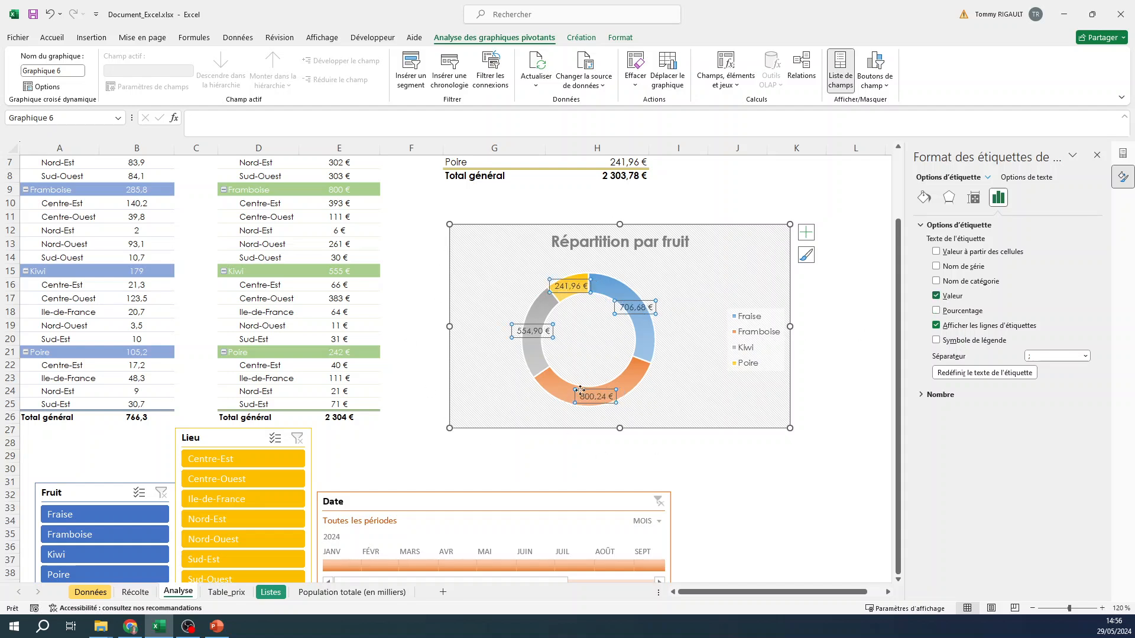
click(936, 296)
click(936, 310)
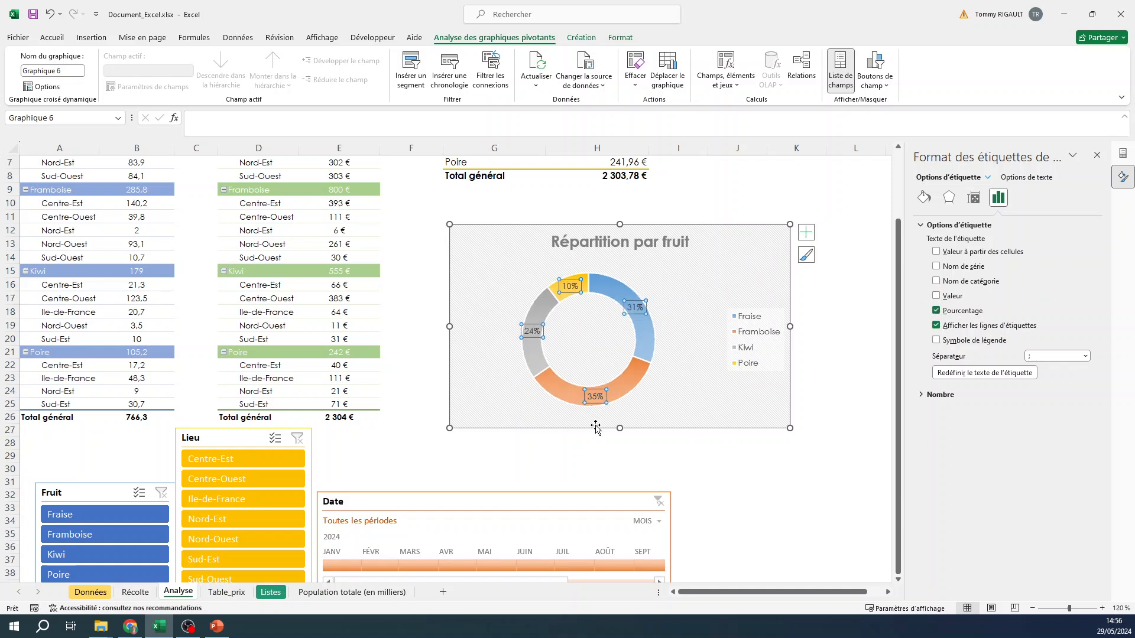
- Make the doughnut's data labels bold and enlarge the legend text to size 10,5
click(52, 37)
click(163, 78)
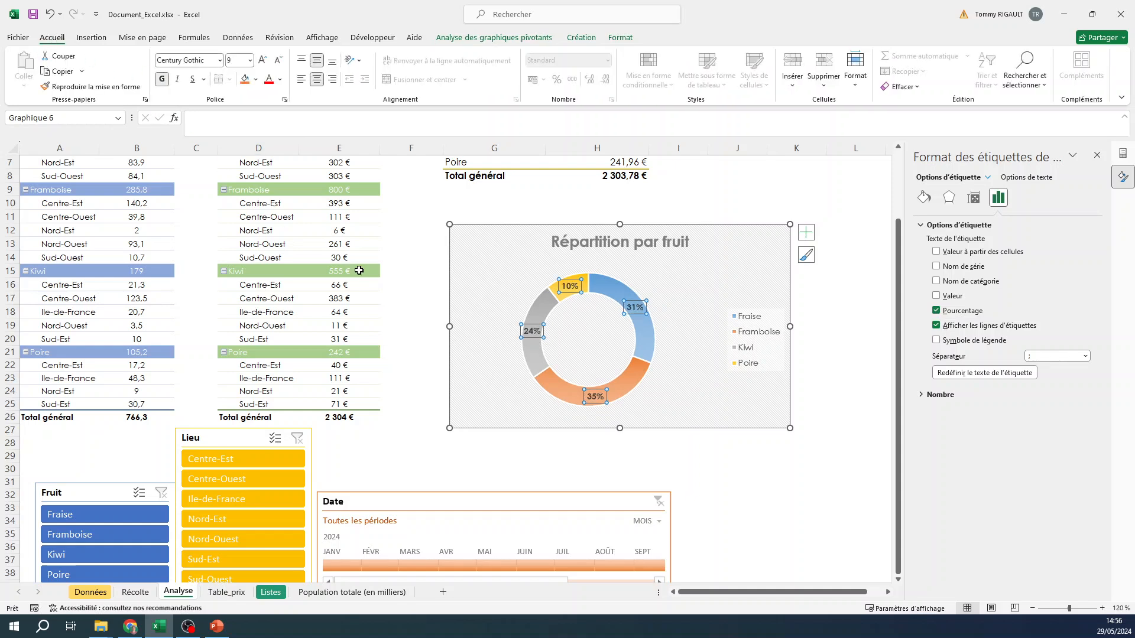
click(760, 232)
click(764, 319)
click(262, 61)
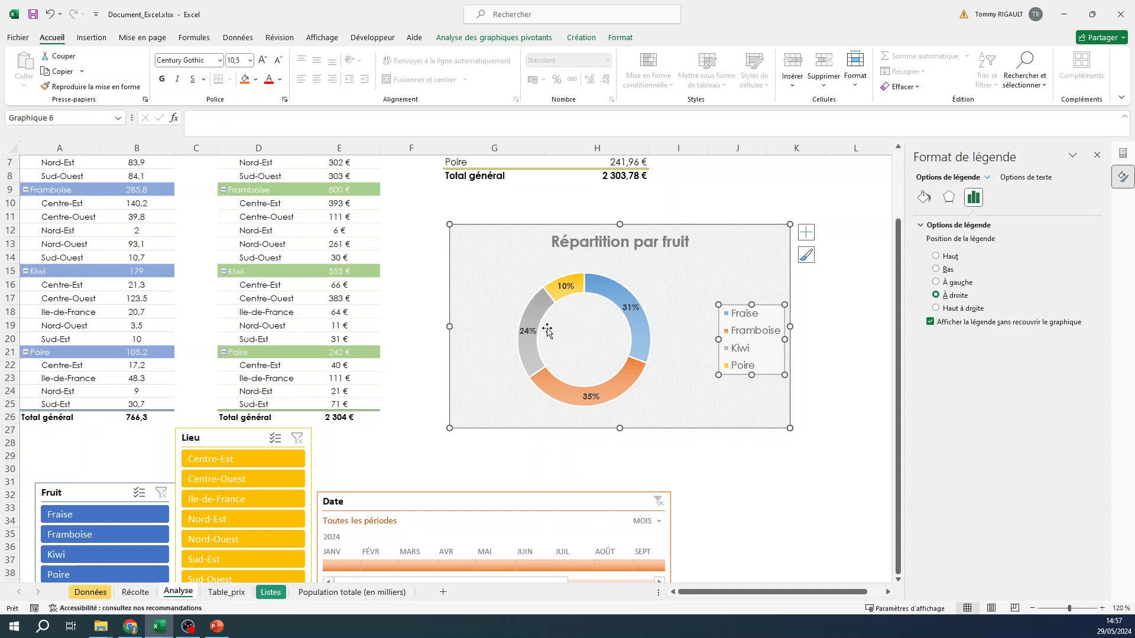
- Move the doughnut chart directly below the Montant récolte 2024 chart, starting around row 60, and close the side panes
click(757, 232)
drag(714, 228, 739, 494)
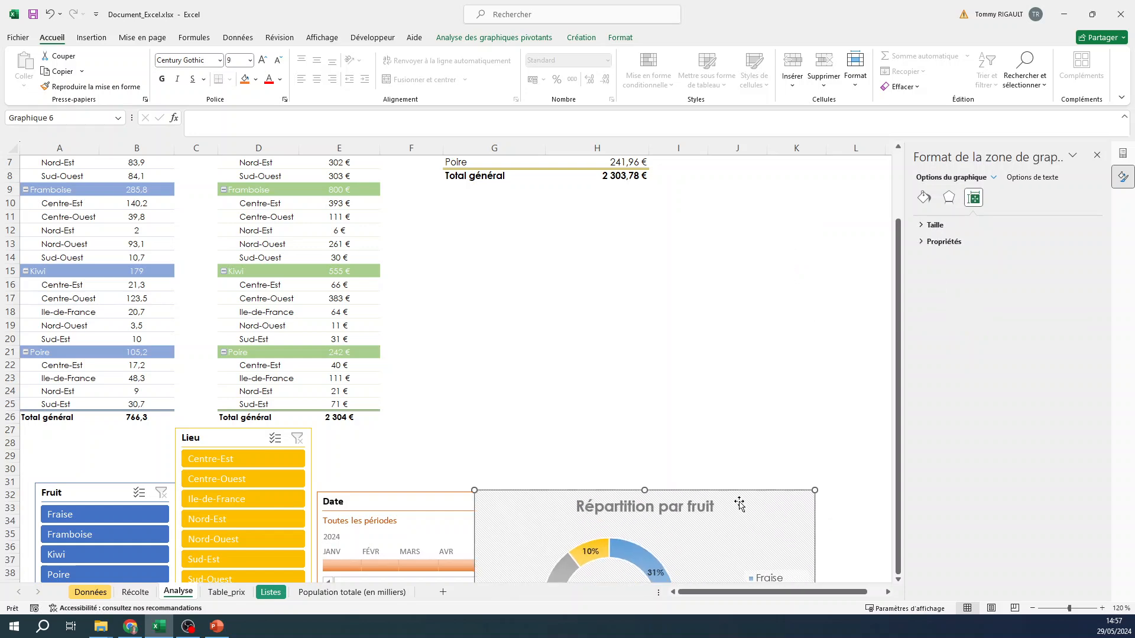
scroll(686, 231, down, 8)
drag(738, 174, 743, 538)
scroll(745, 537, up, 1)
scroll(745, 534, down, 1)
click(1097, 155)
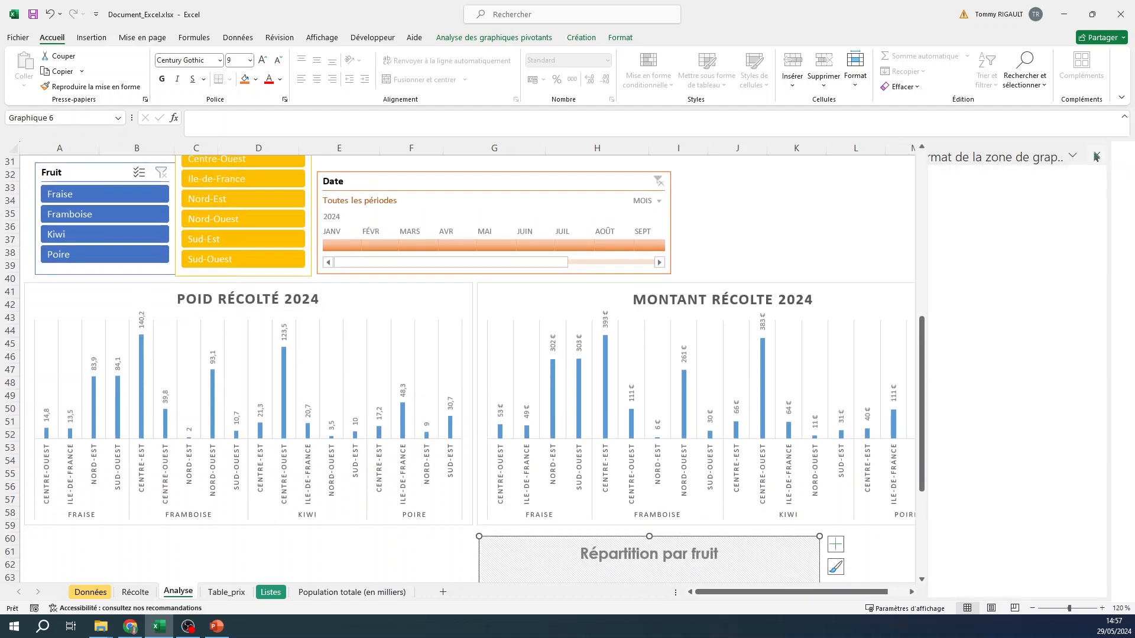
click(1120, 154)
scroll(934, 348, down, 3)
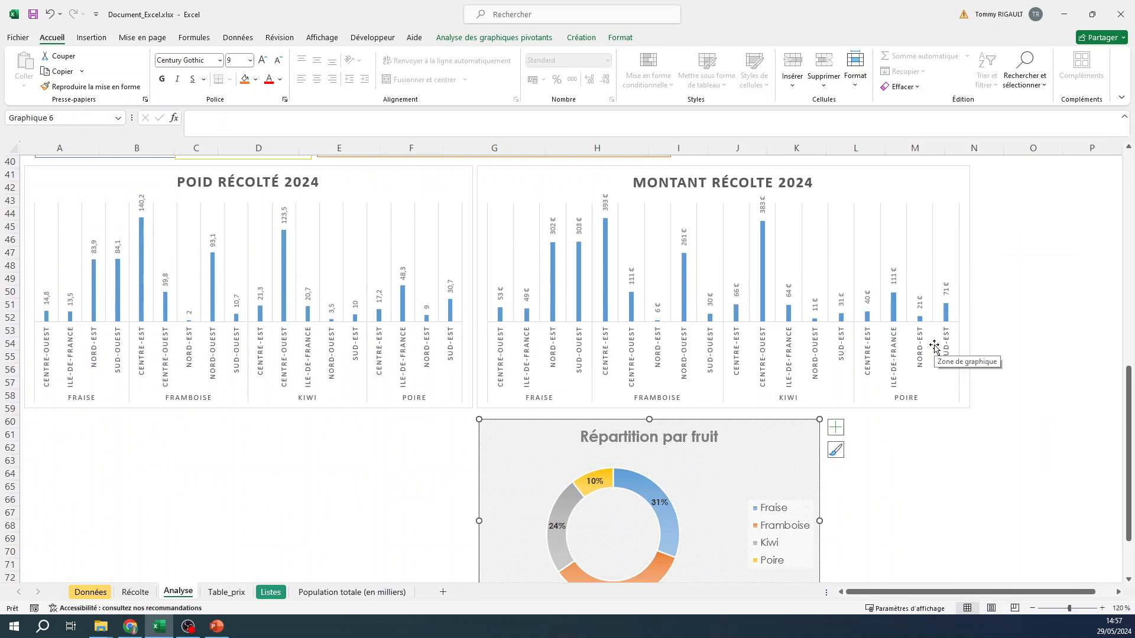
scroll(920, 365, down, 2)
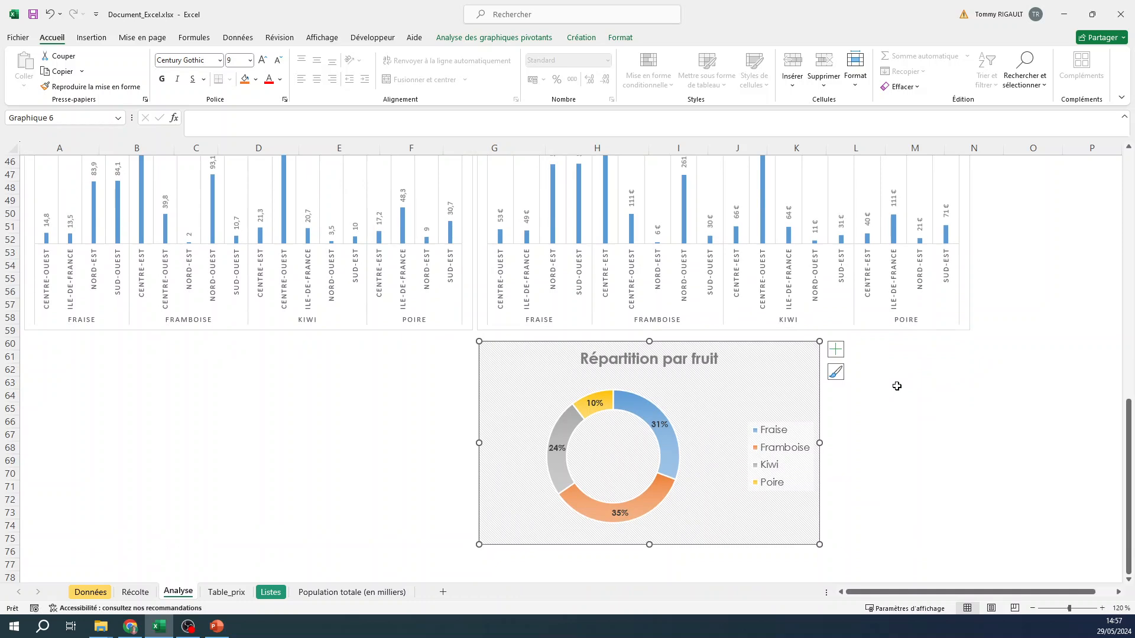
- Fill the Fraise segment of the doughnut with the custom red #FF4343
click(779, 435)
click(773, 430)
click(582, 37)
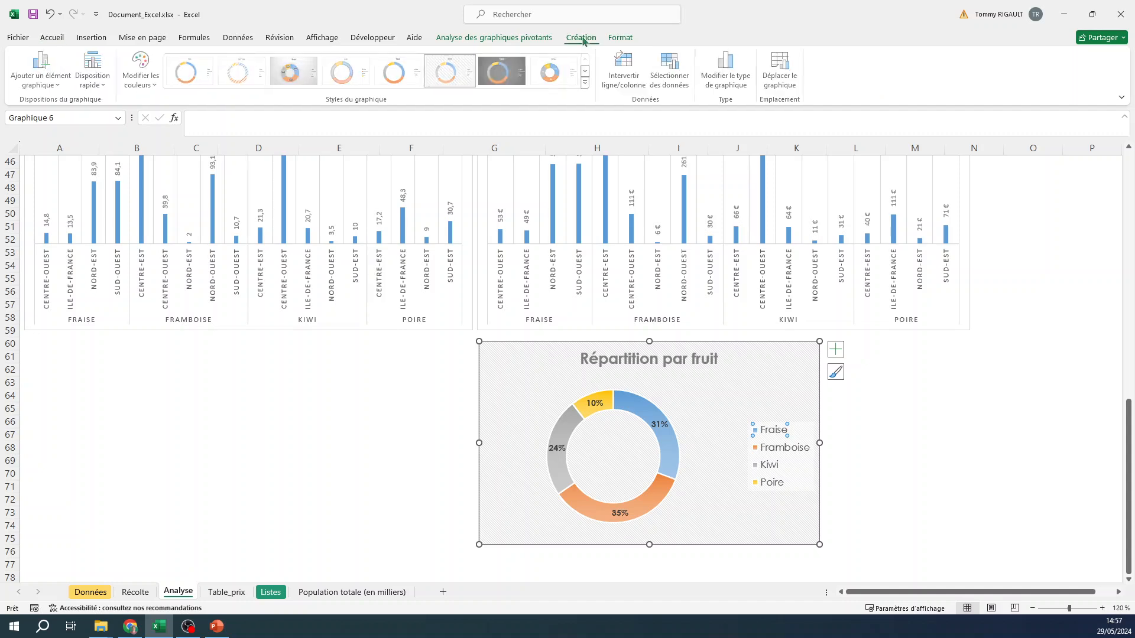
click(621, 37)
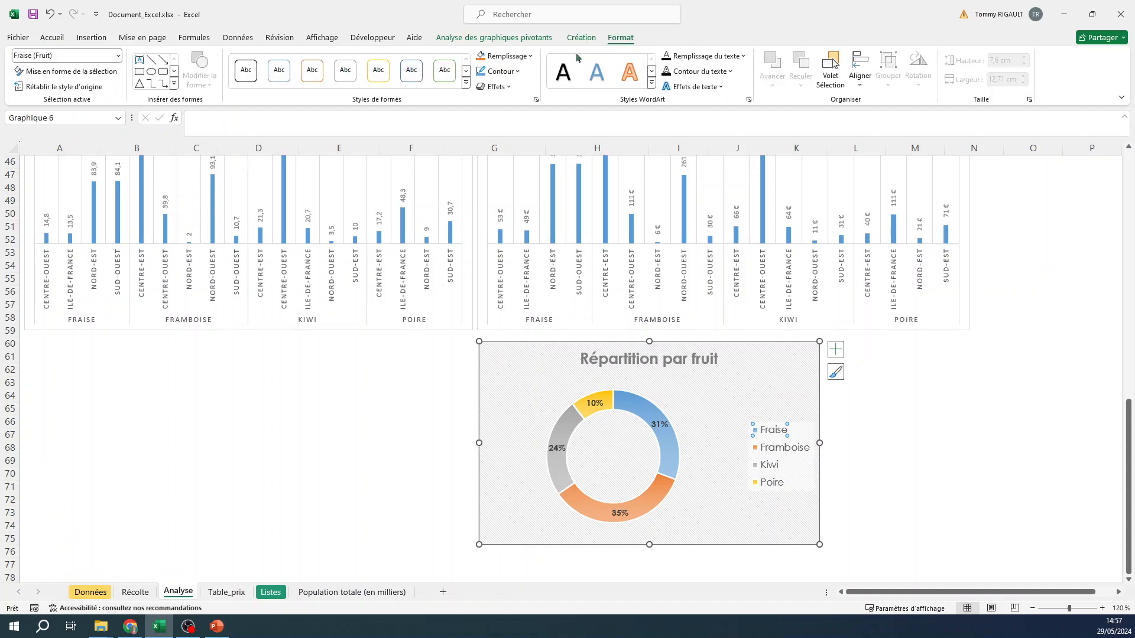
click(517, 58)
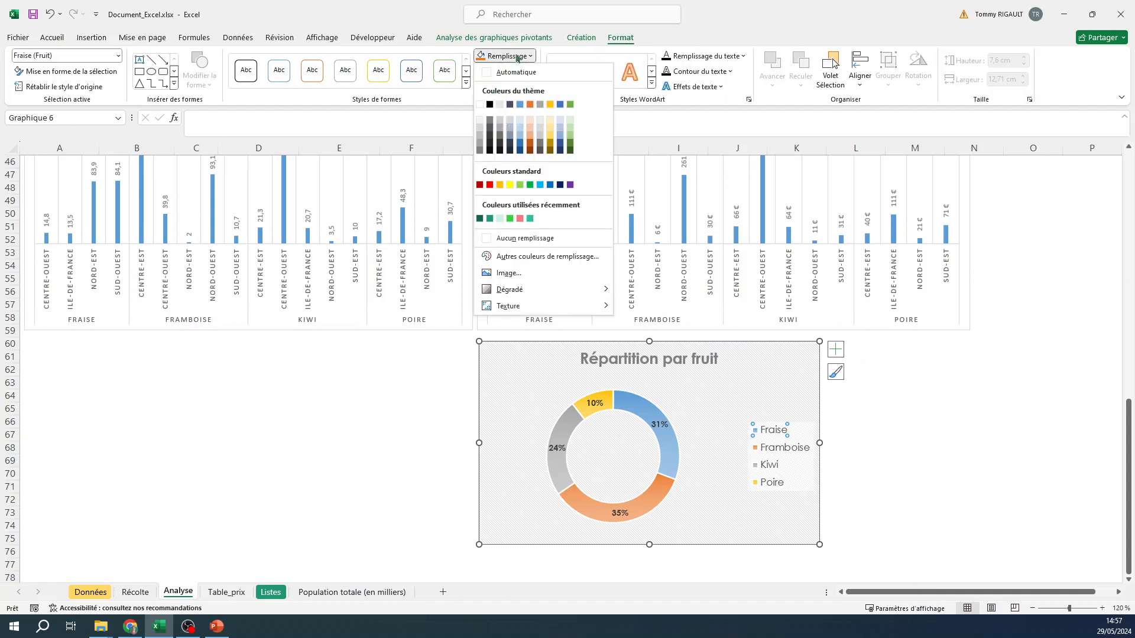
click(520, 219)
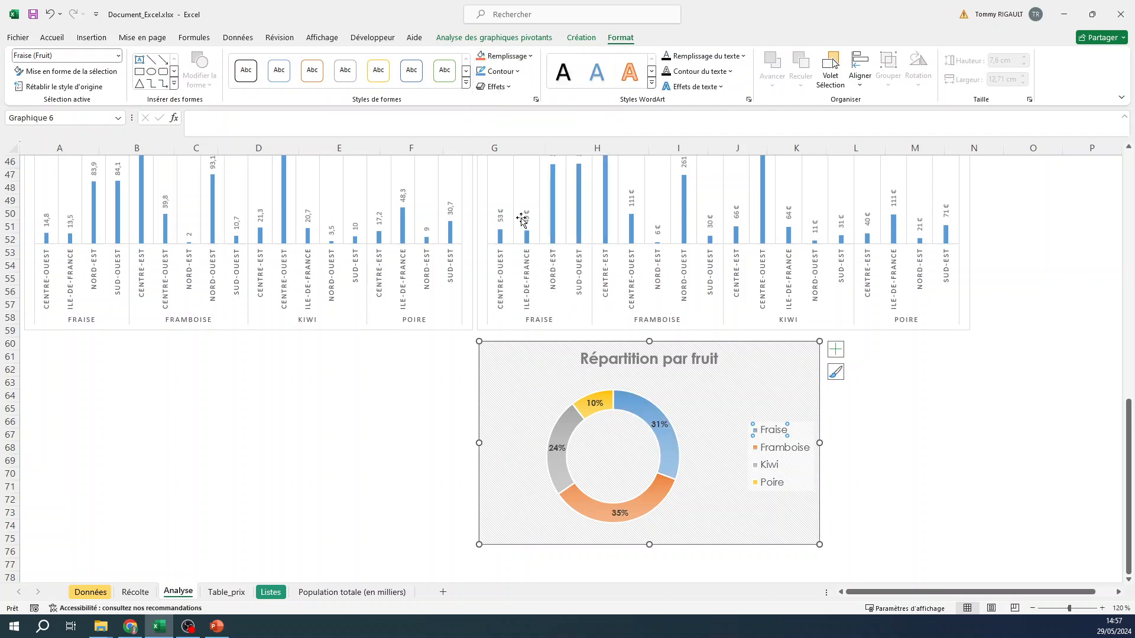
click(519, 56)
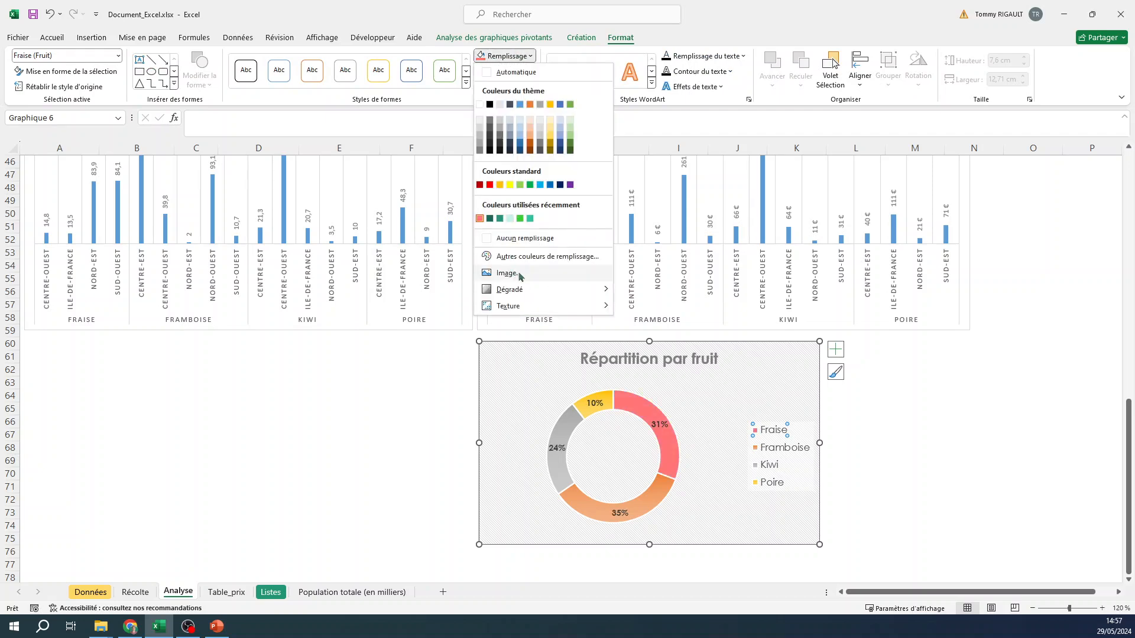
click(520, 260)
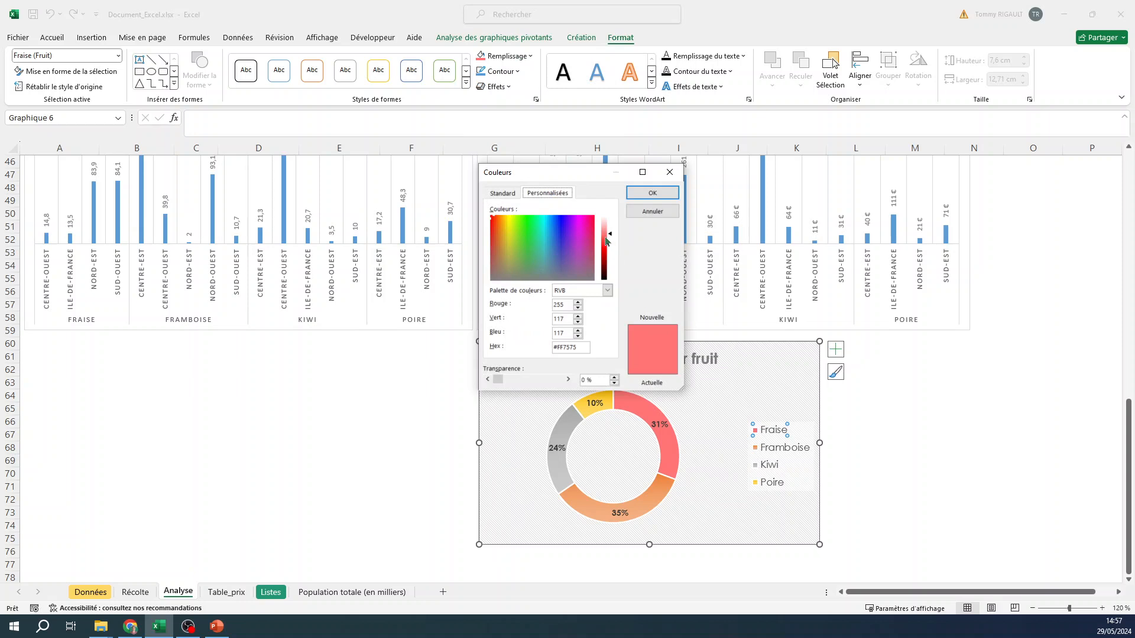
click(605, 238)
drag(606, 241, 607, 244)
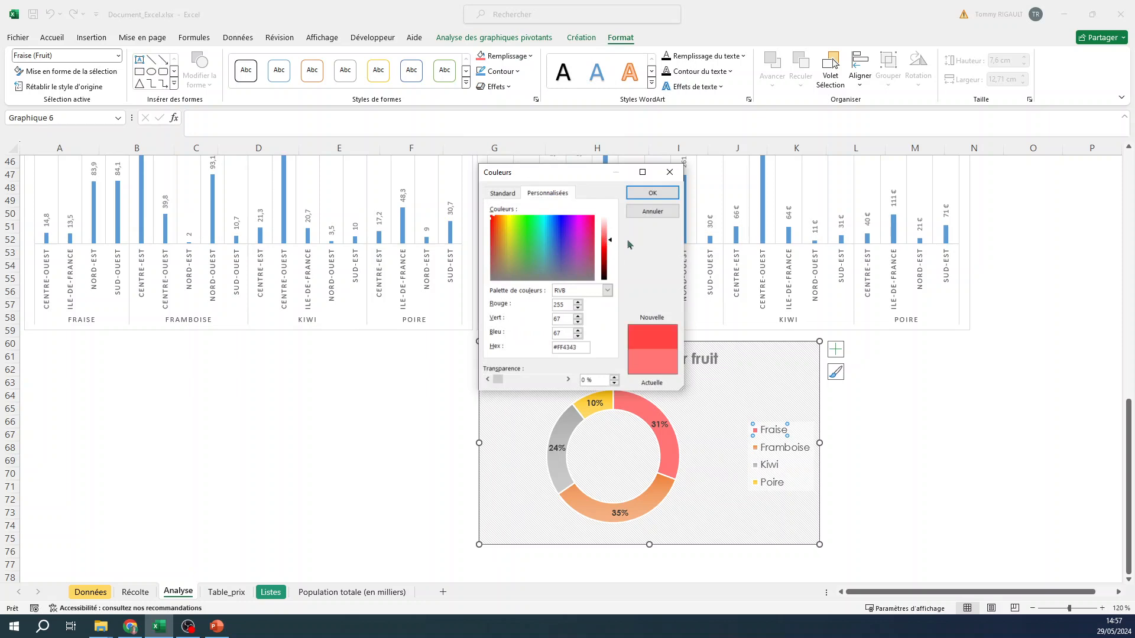
click(653, 192)
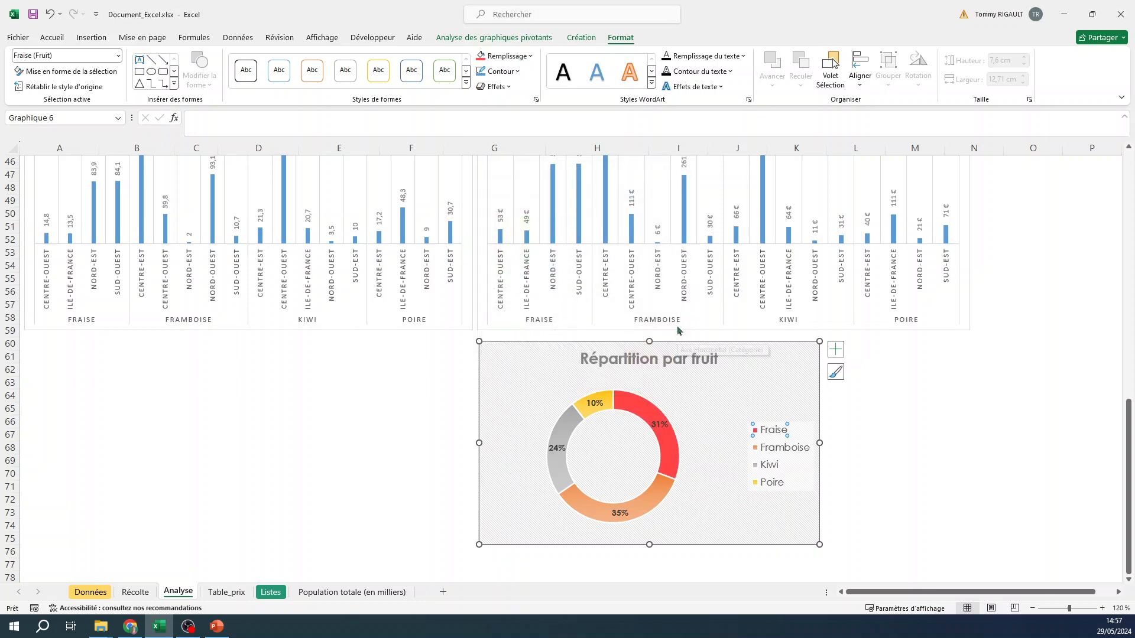
- Fill the Framboise segment of the doughnut with a custom pink
click(783, 448)
click(530, 55)
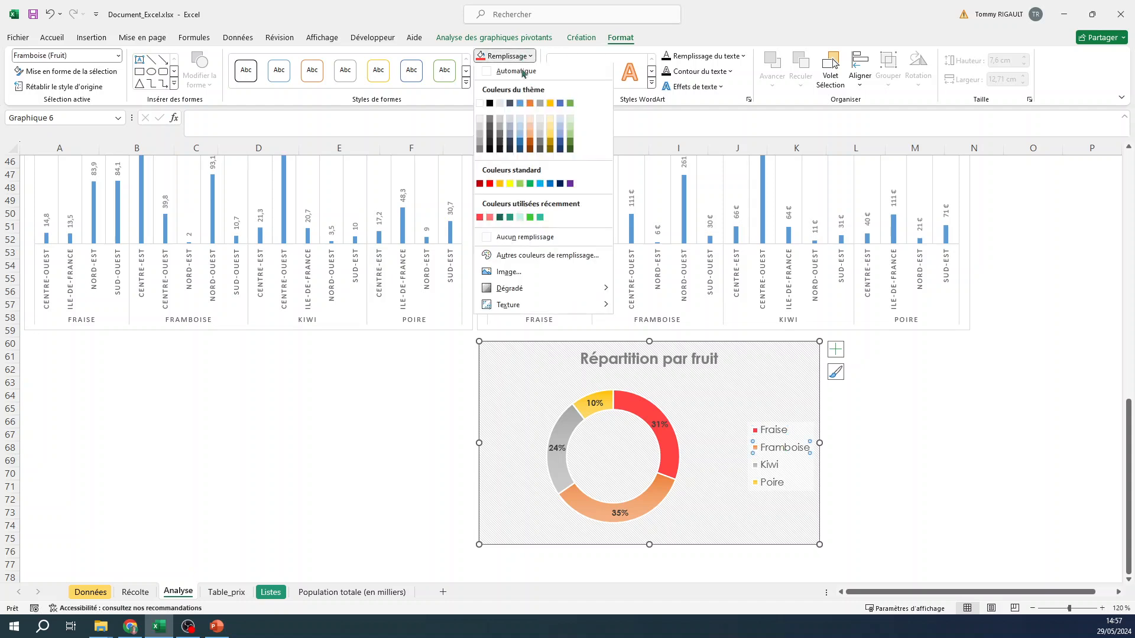
click(490, 218)
click(530, 56)
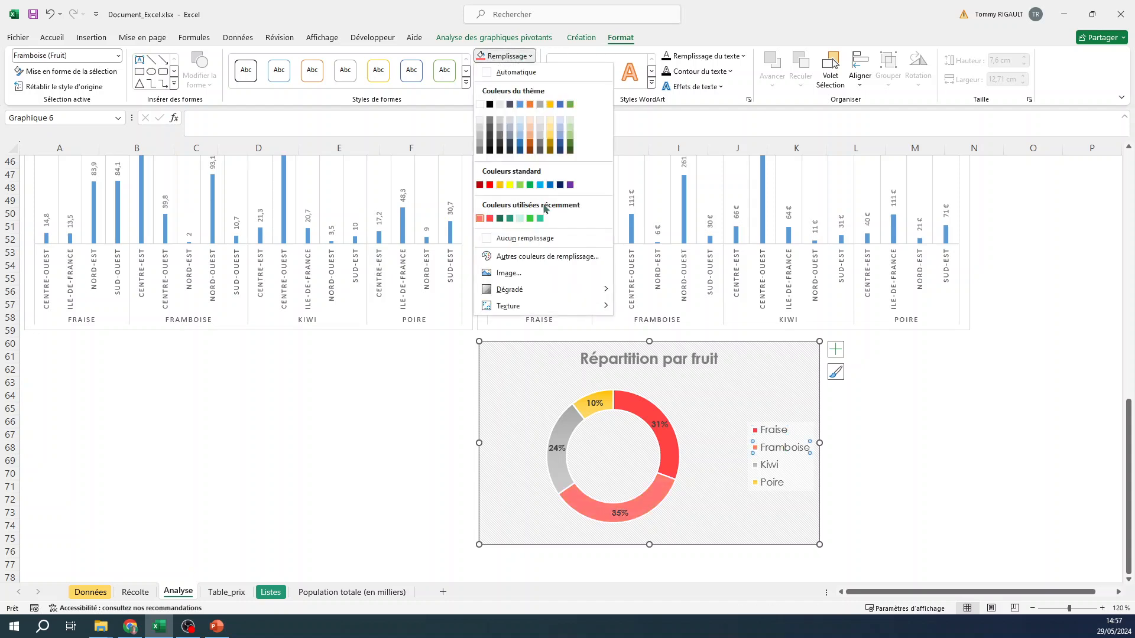
click(530, 255)
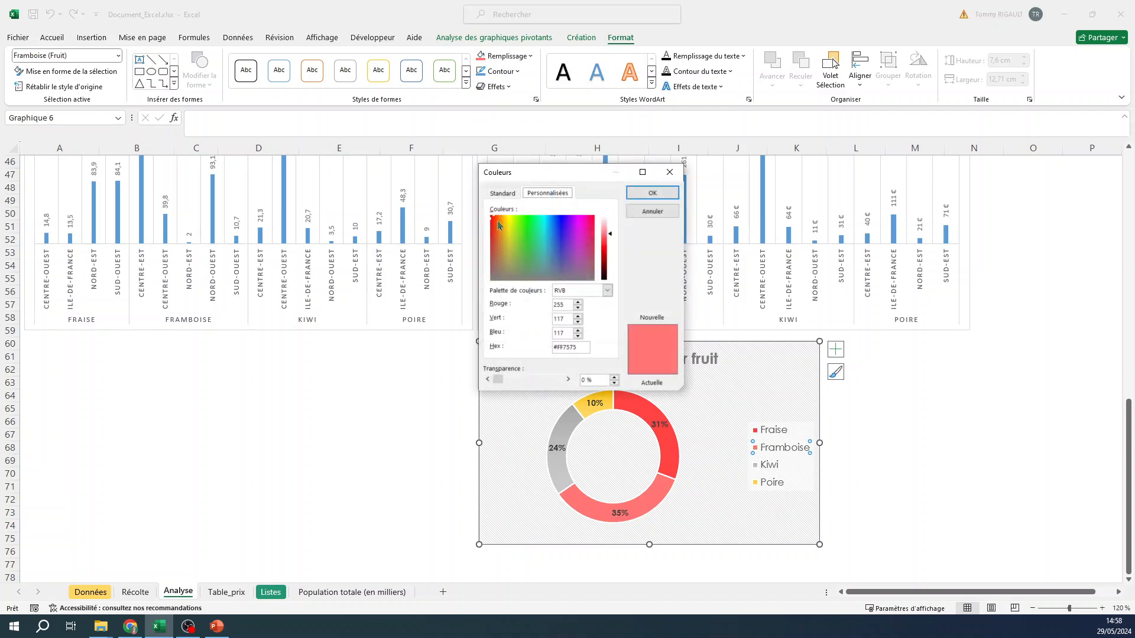
click(587, 228)
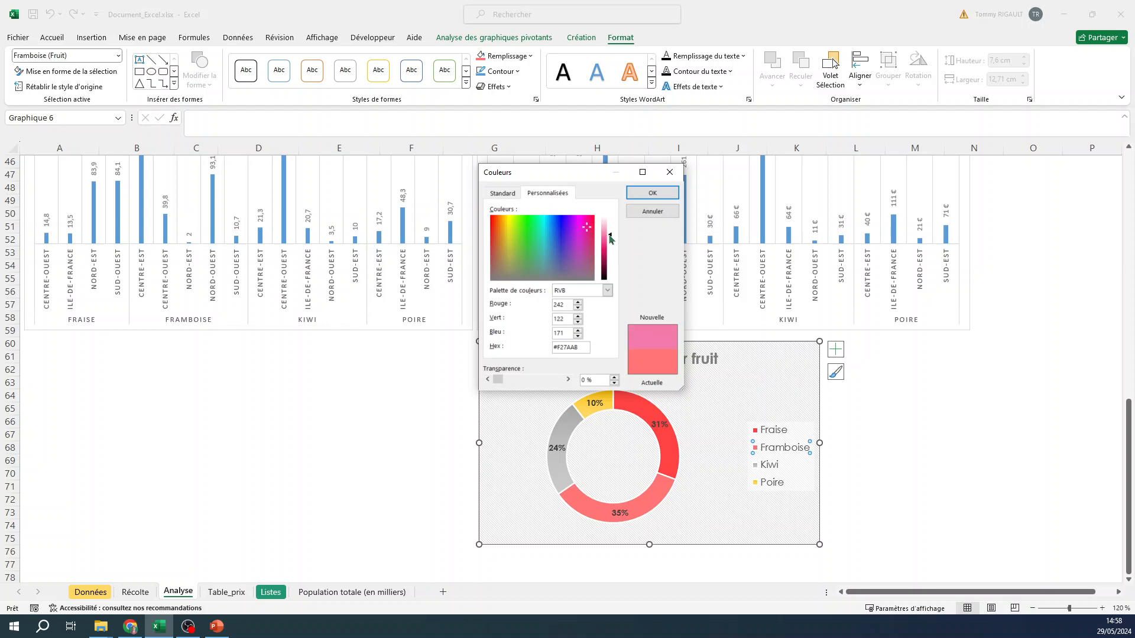
click(653, 193)
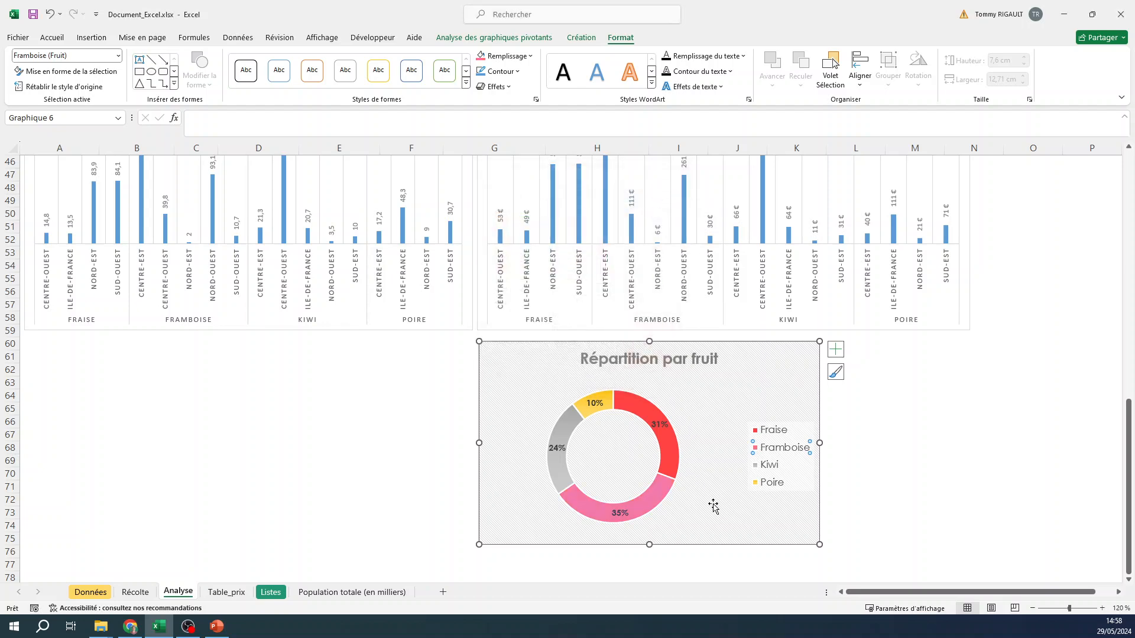
- Fill the Kiwi segment of the doughnut with a dark green theme colour
click(769, 467)
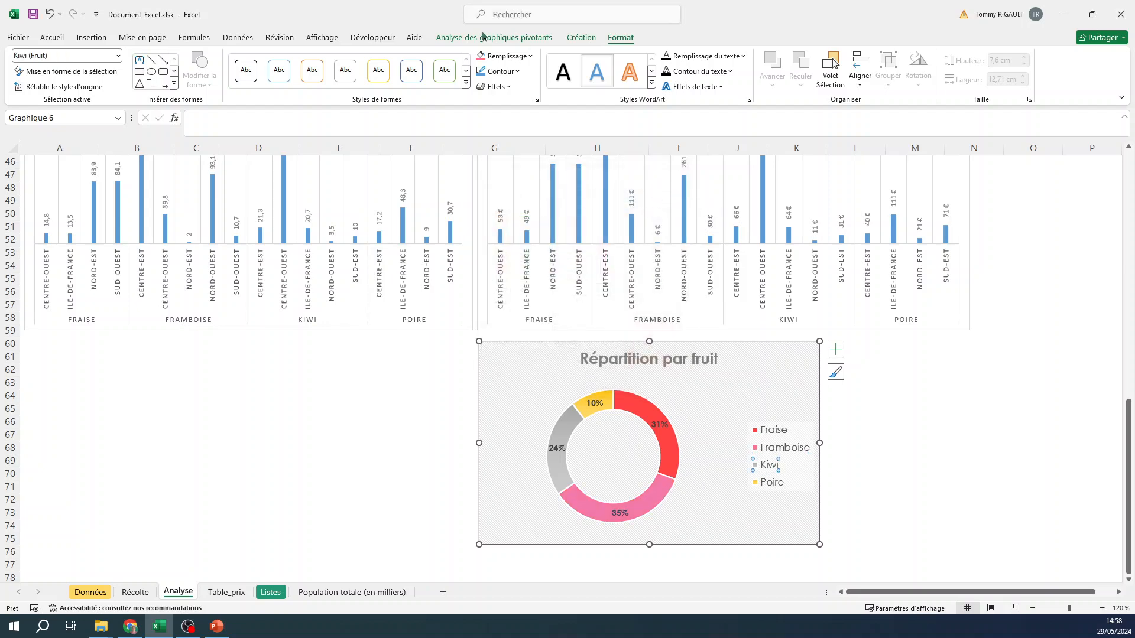
click(498, 56)
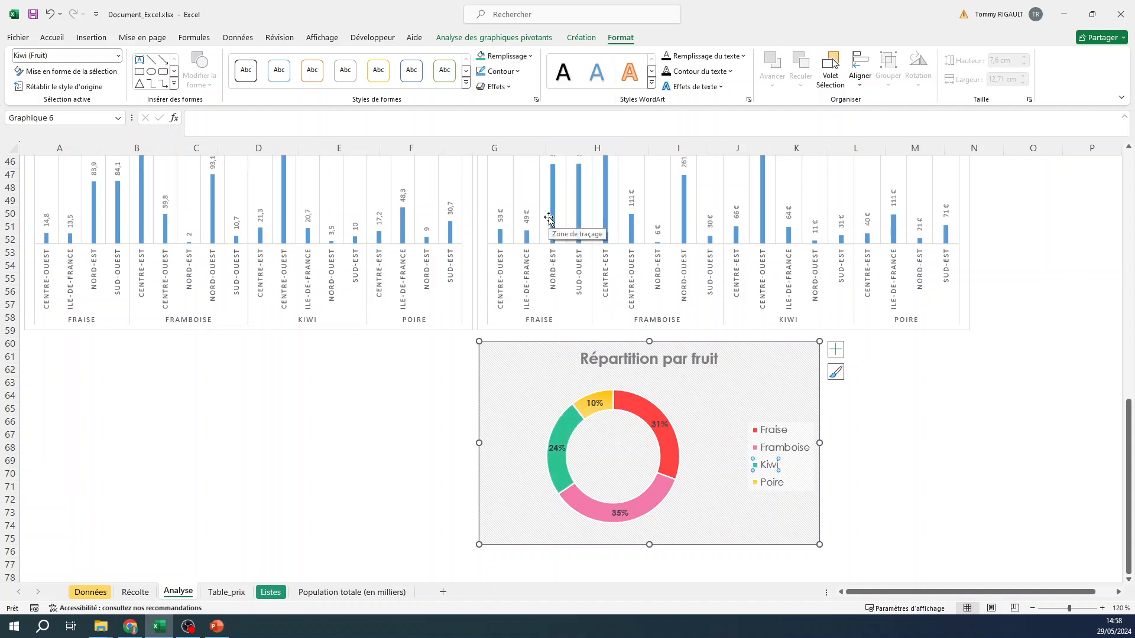
click(513, 56)
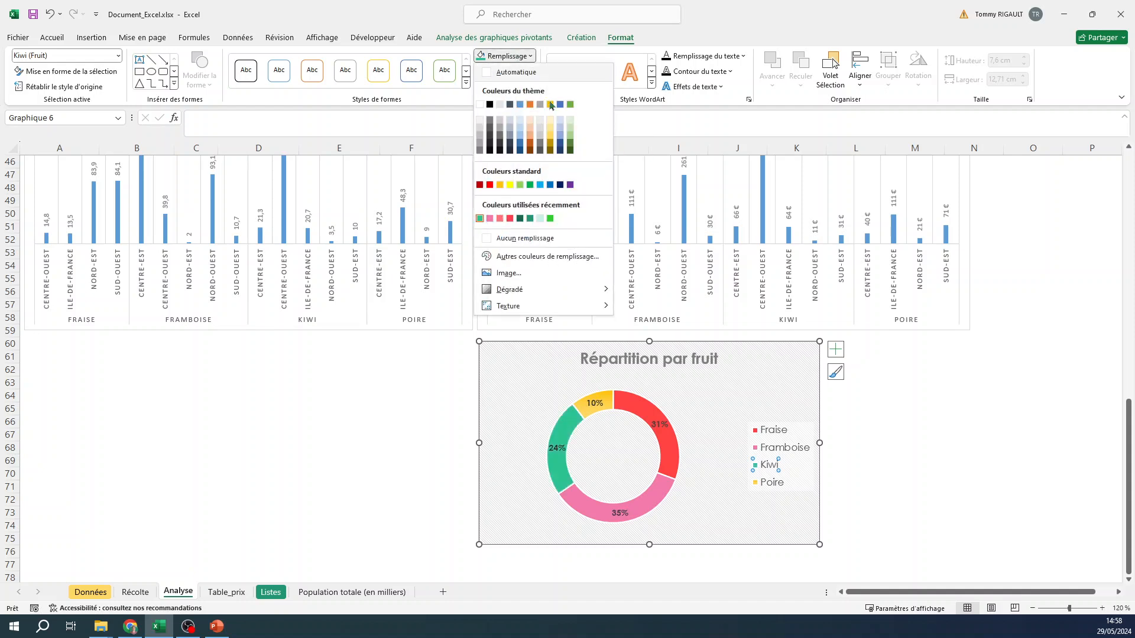
click(571, 140)
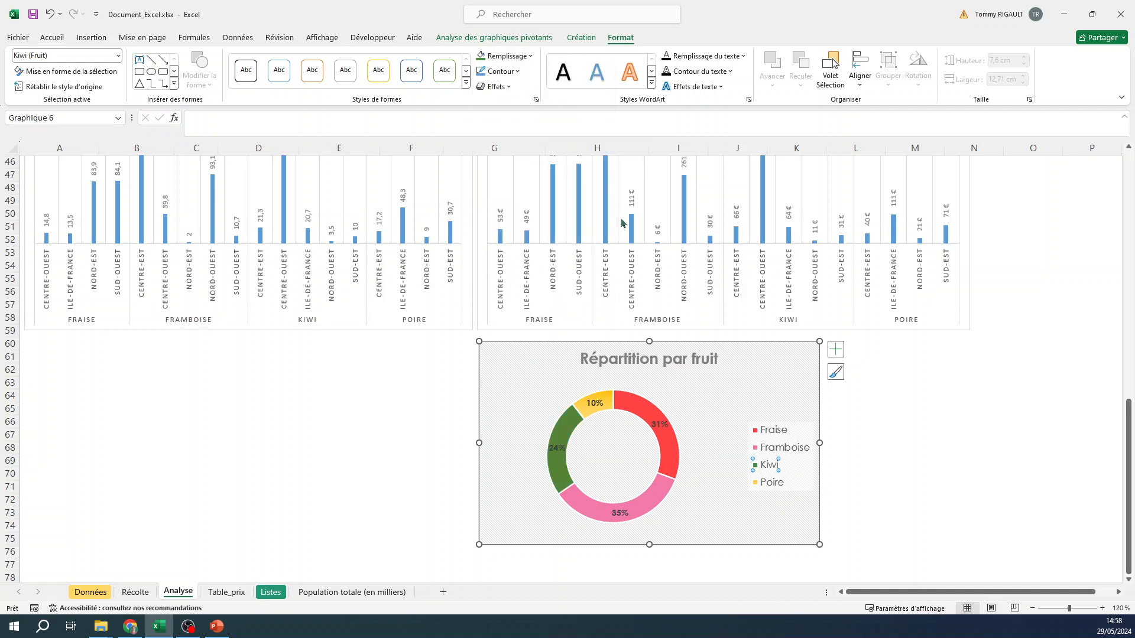
- Fill the Poire segment of the doughnut with a light gold theme colour
click(773, 483)
click(517, 57)
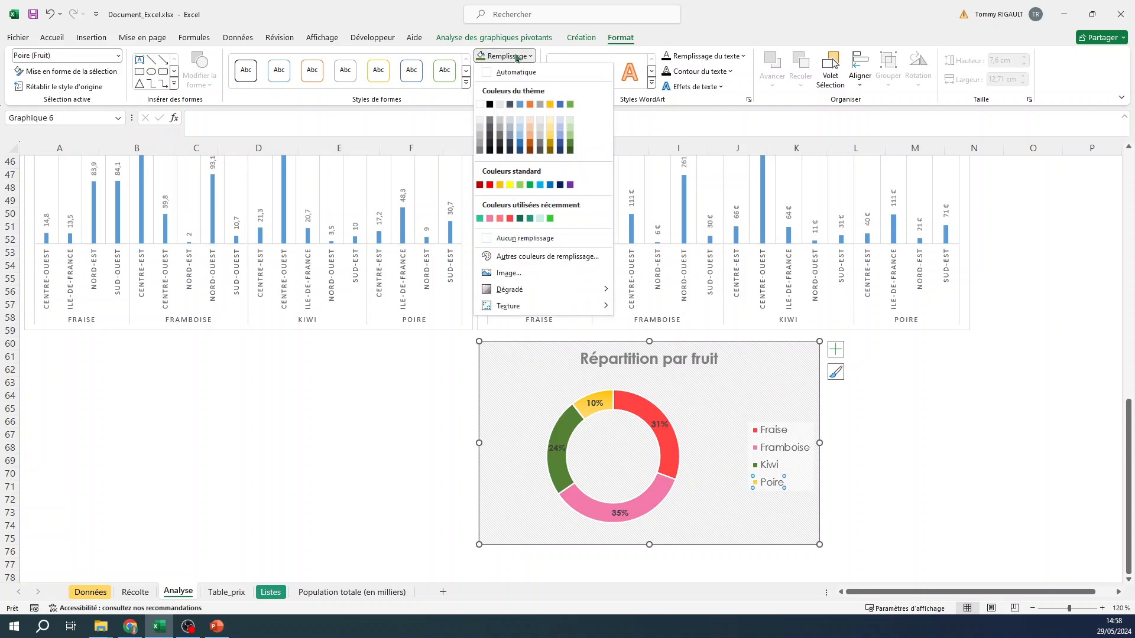
click(553, 141)
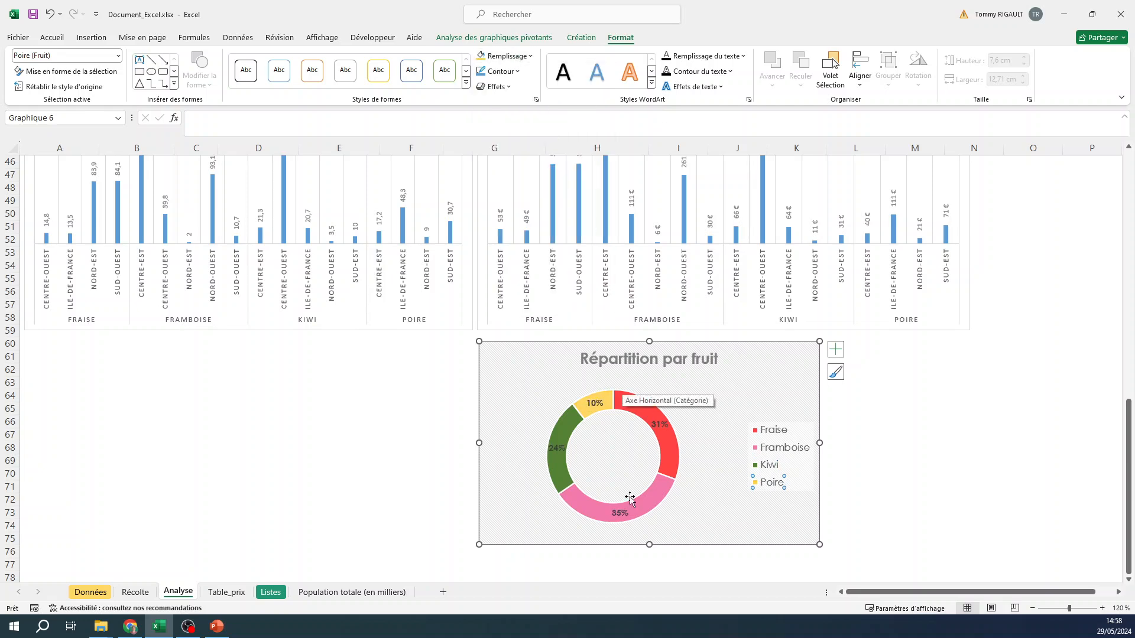
click(913, 436)
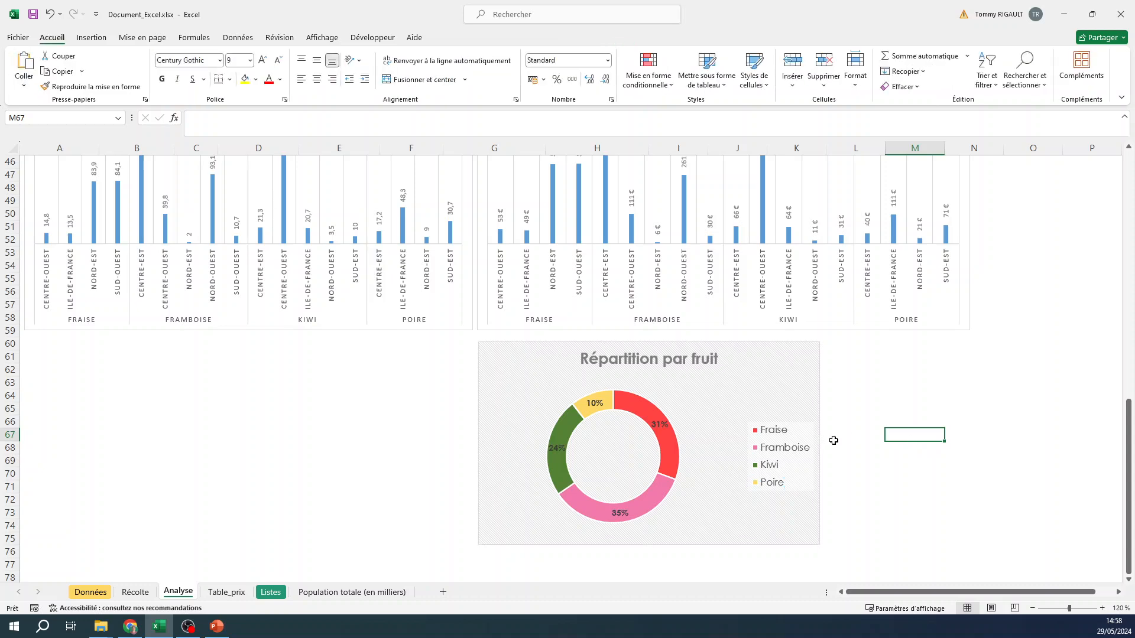
- Move the doughnut chart below the Poid récolté 2024 chart, starting around row 61, and enlarge its ring within the chart area
drag(743, 355, 389, 356)
click(291, 459)
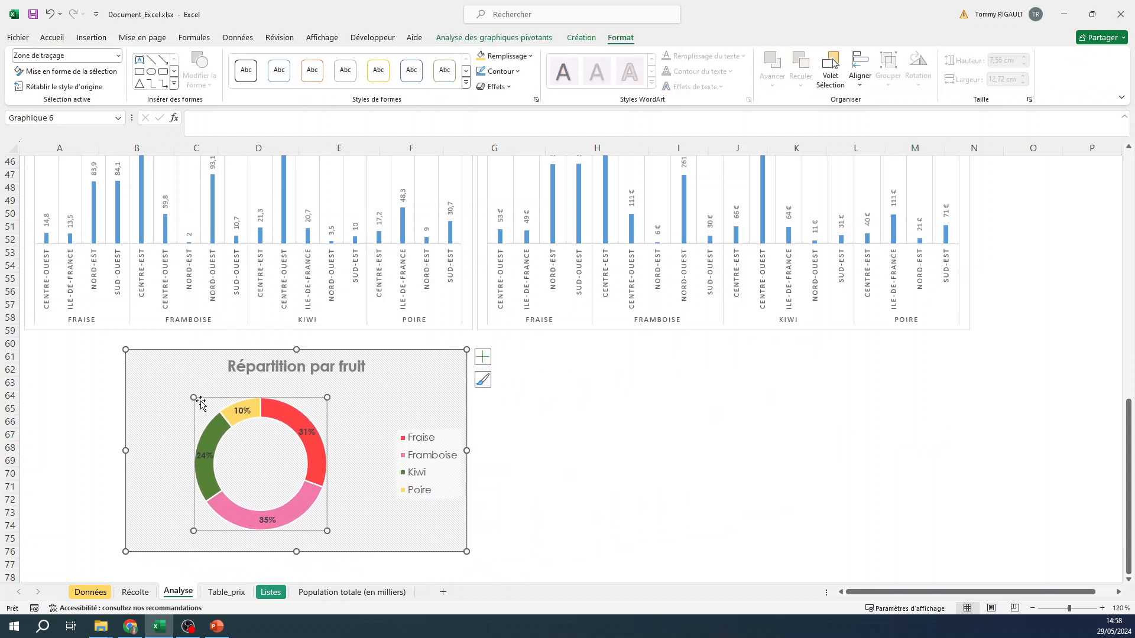
drag(193, 397, 181, 383)
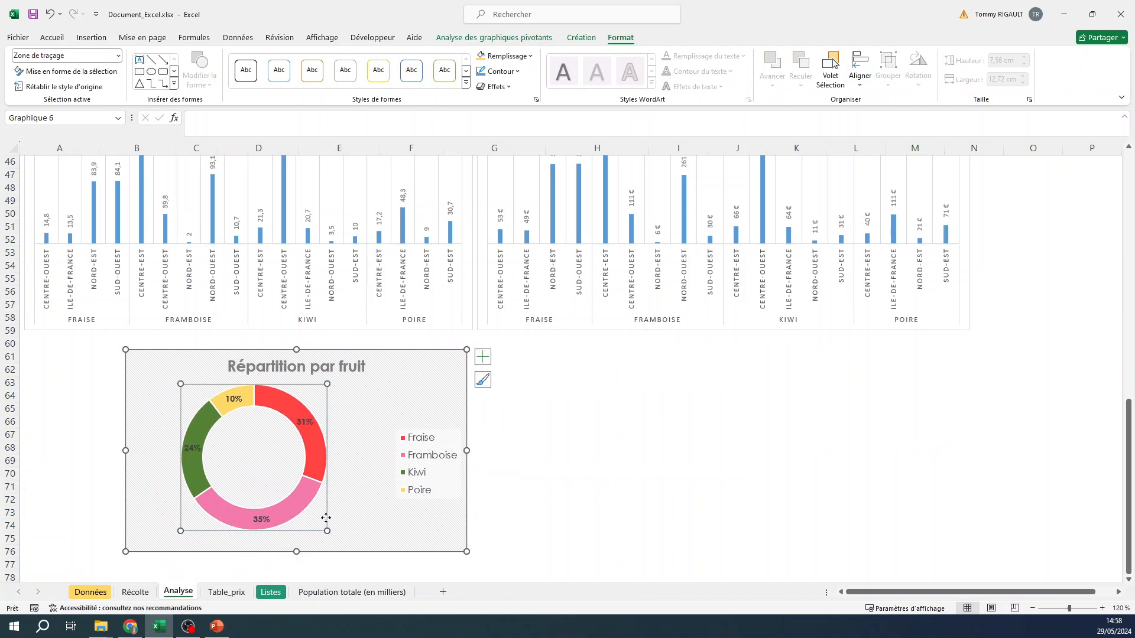
drag(326, 530, 343, 542)
click(627, 498)
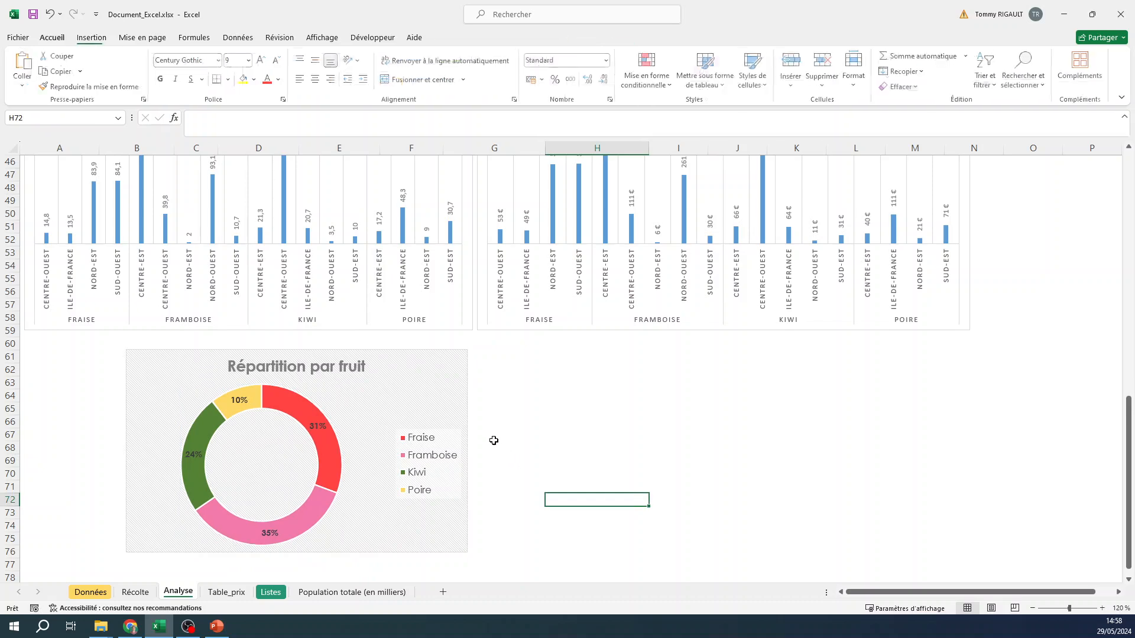
- Fill the Fraise Centre-Ouest bar in the Poid récolté 2024 chart with the recently used red
scroll(476, 425, up, 1)
scroll(478, 427, up, 2)
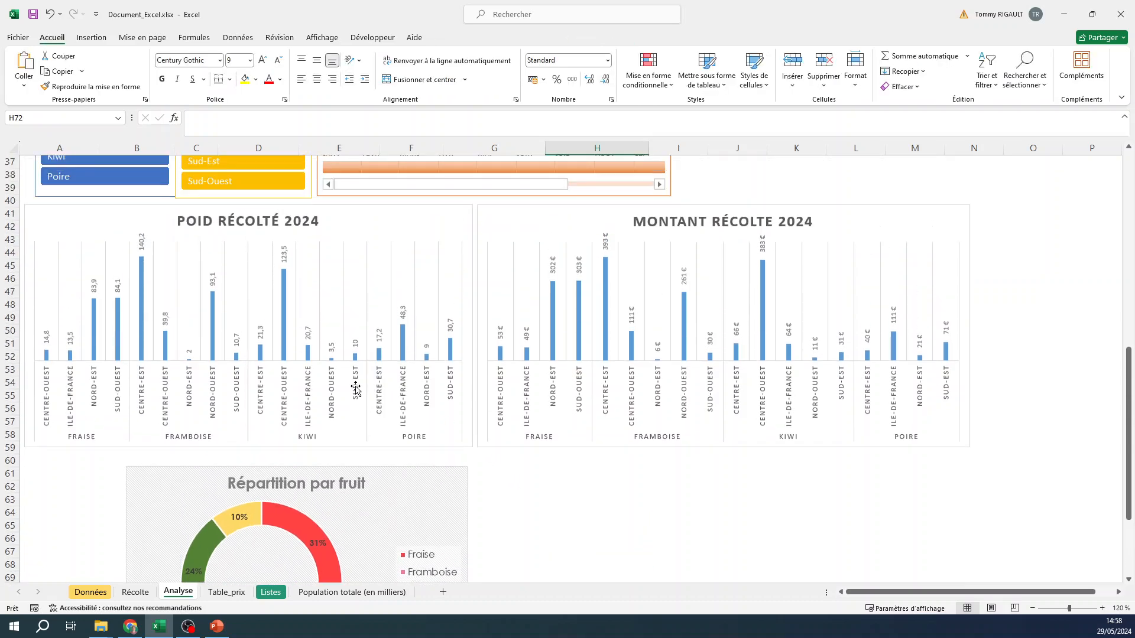
click(47, 356)
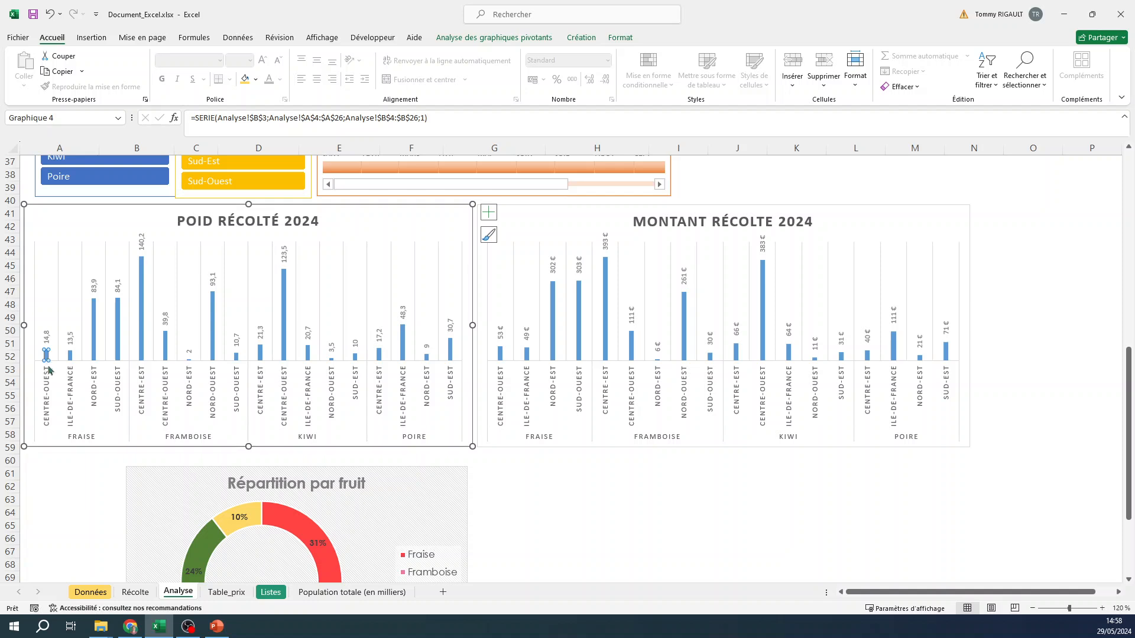
click(576, 39)
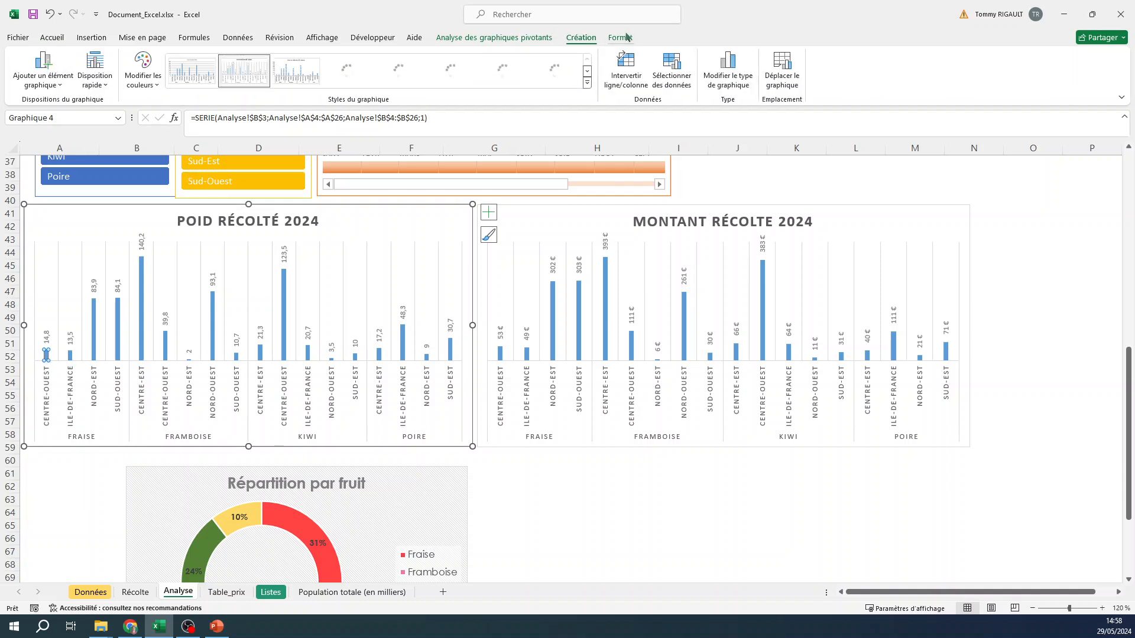
click(620, 38)
click(528, 59)
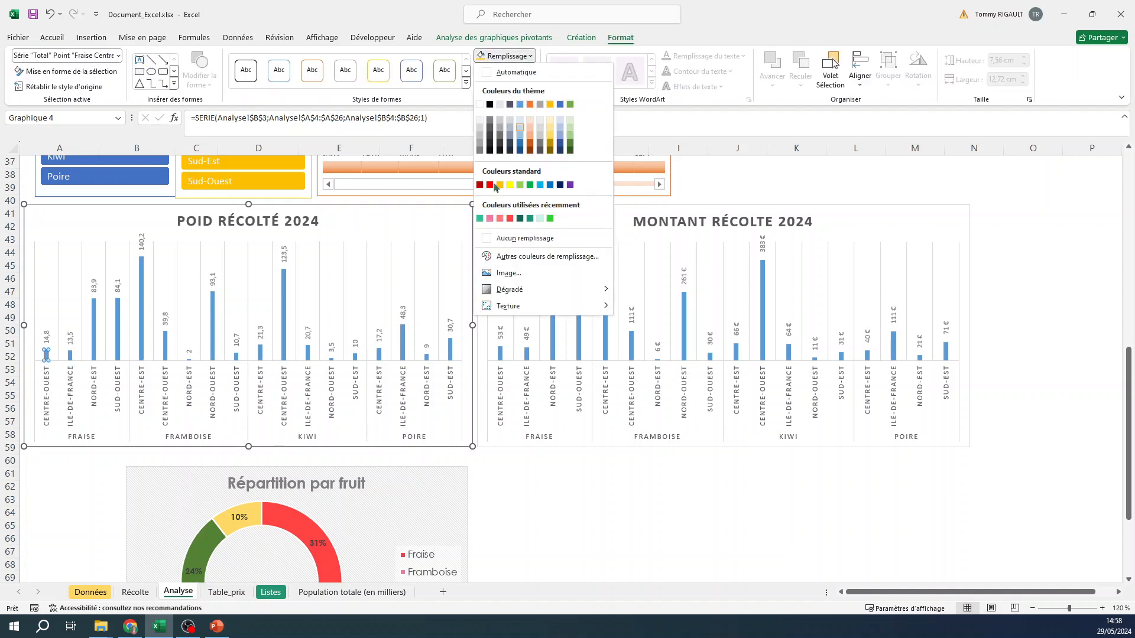
click(509, 219)
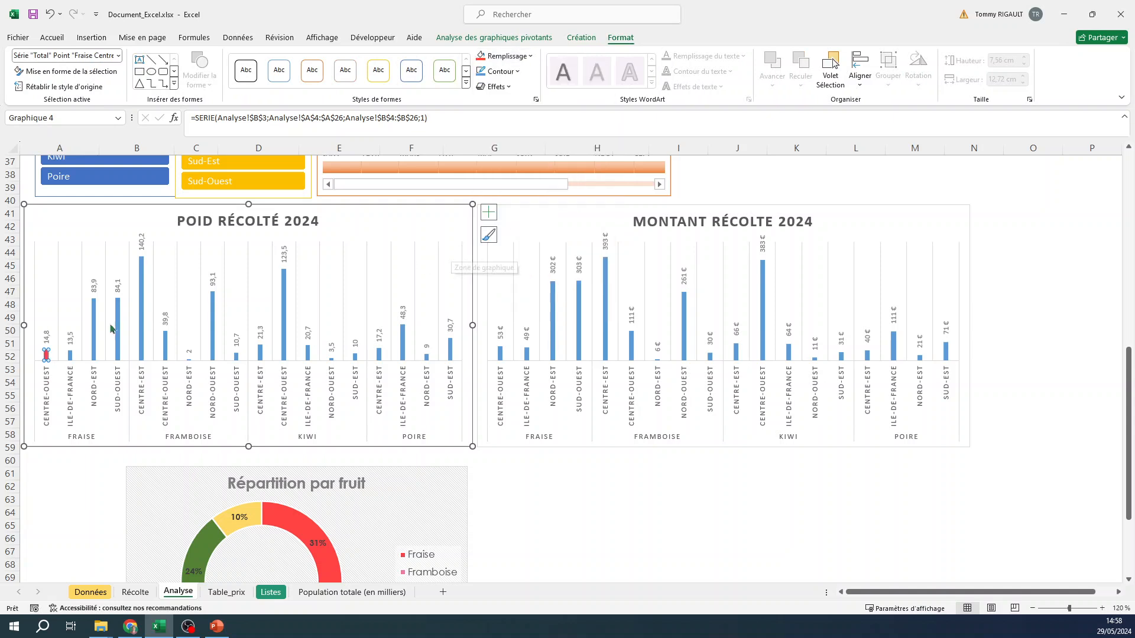
- Apply the same red fill to the Ile-de-France, Nord-Est and Sud-Ouest bars of Fraise in the Poid récolté 2024 chart
click(70, 353)
click(480, 56)
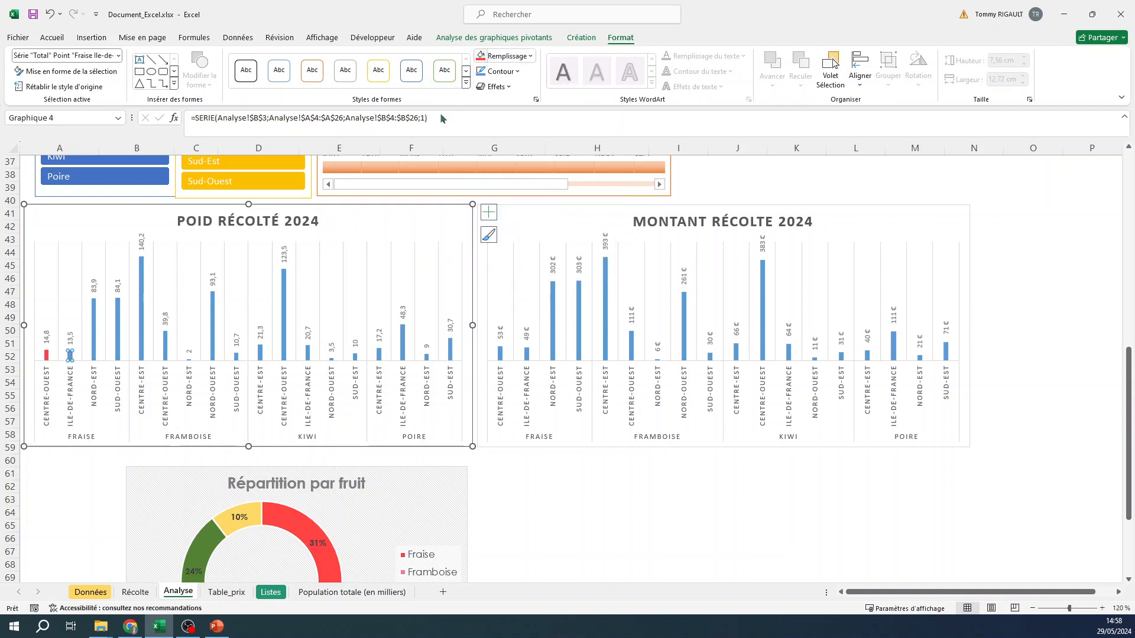
click(94, 342)
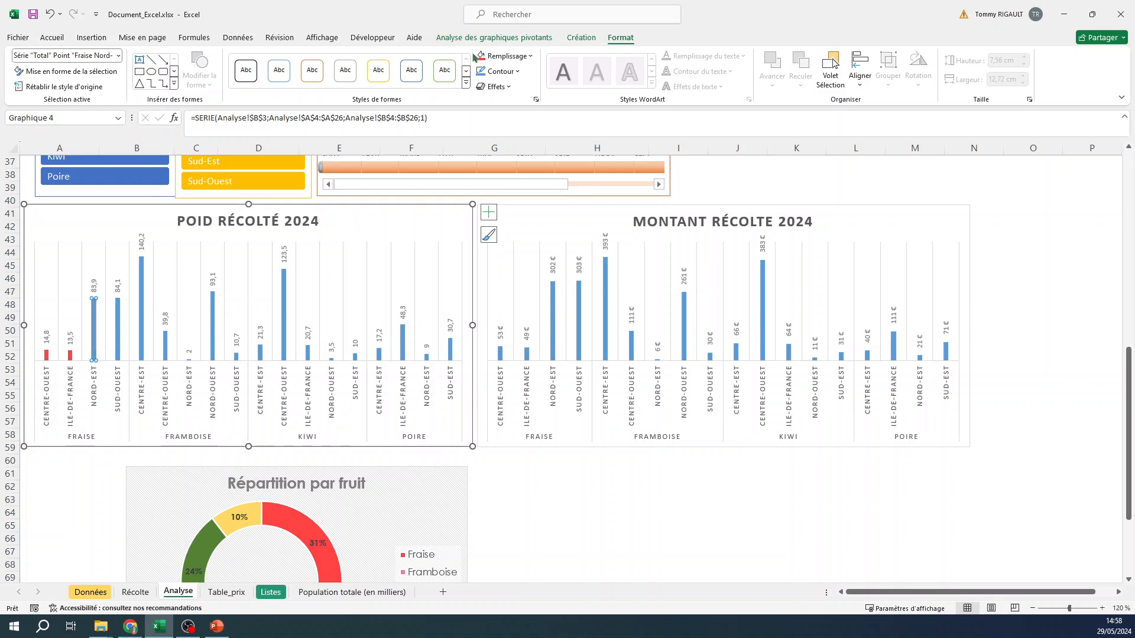
key(F4)
click(119, 338)
click(481, 57)
- Fill the Framboise bars in the Poid récolté 2024 chart with the recently used pink
click(141, 349)
click(531, 56)
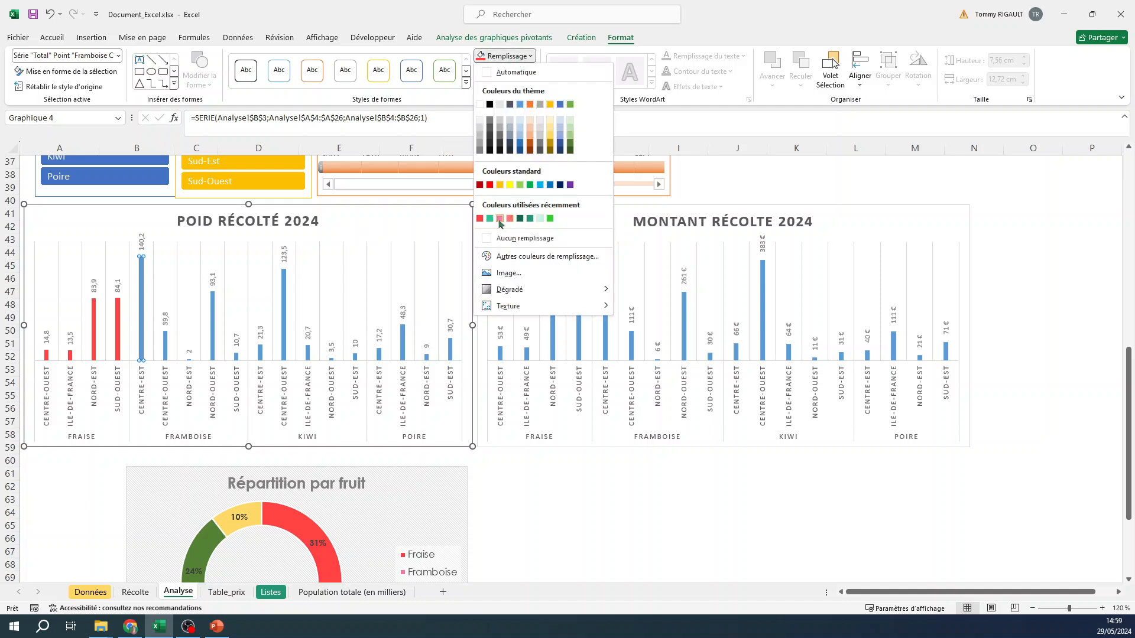
click(500, 219)
click(166, 348)
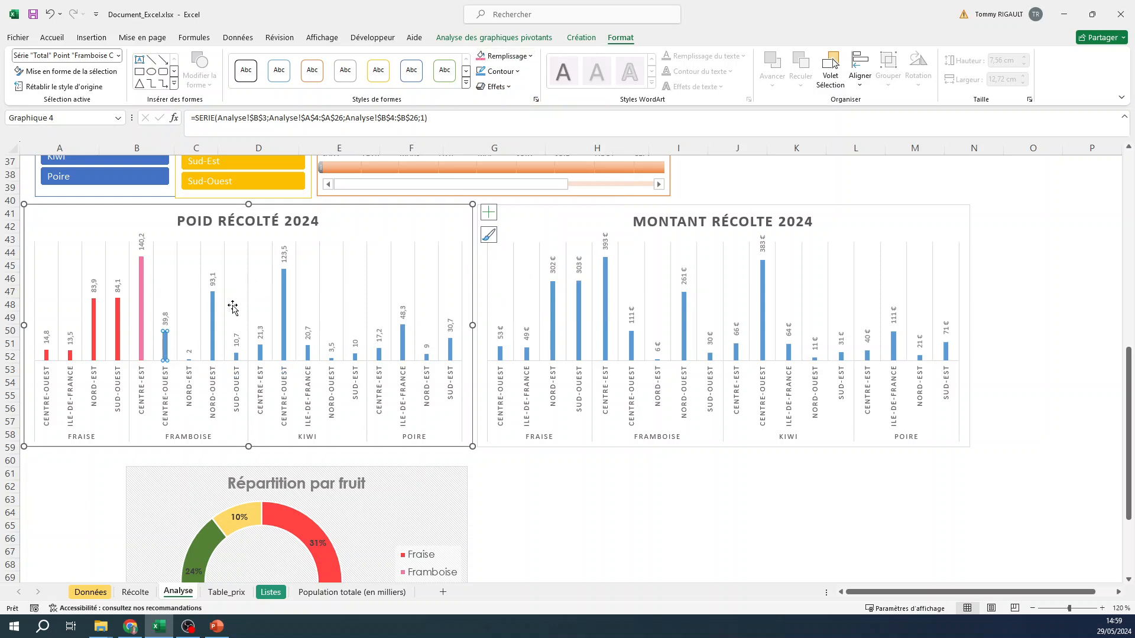
click(189, 365)
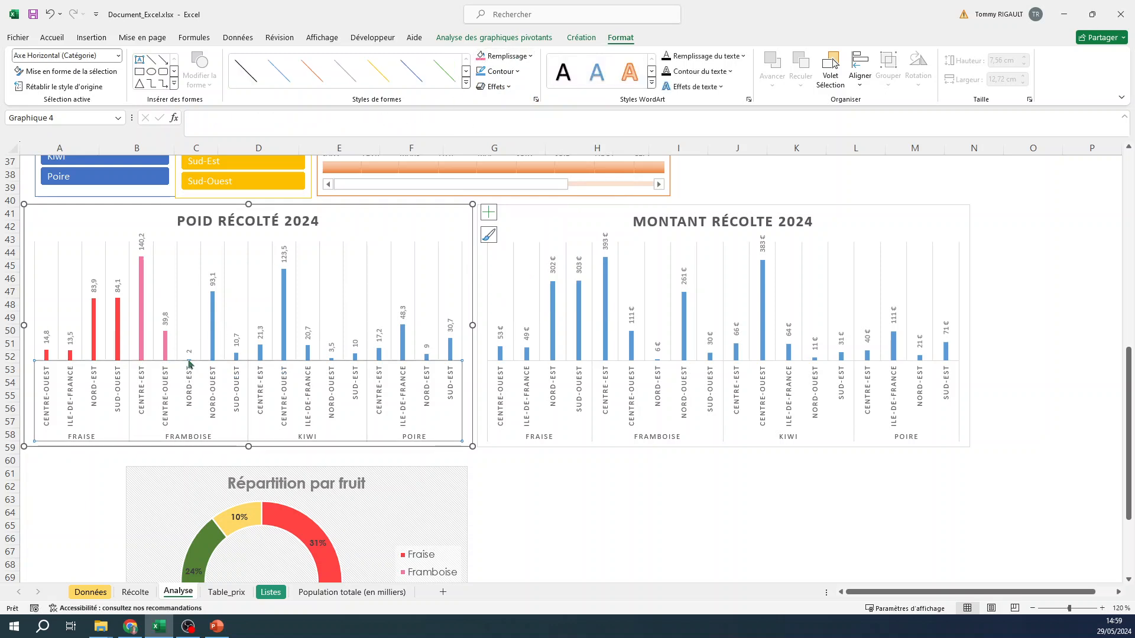
click(212, 340)
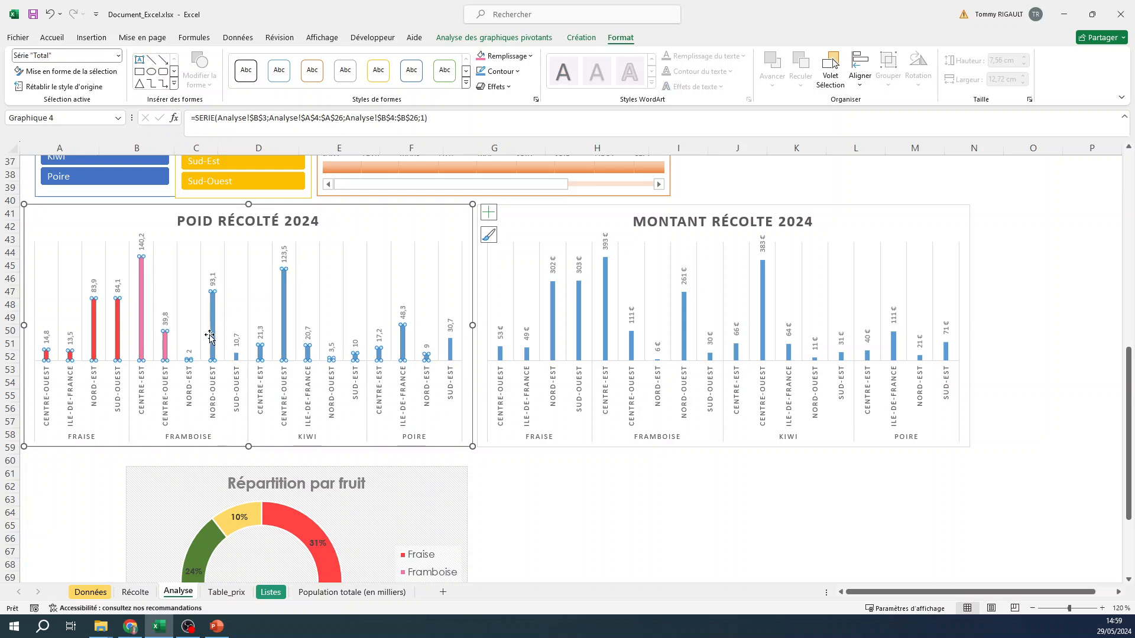
click(214, 332)
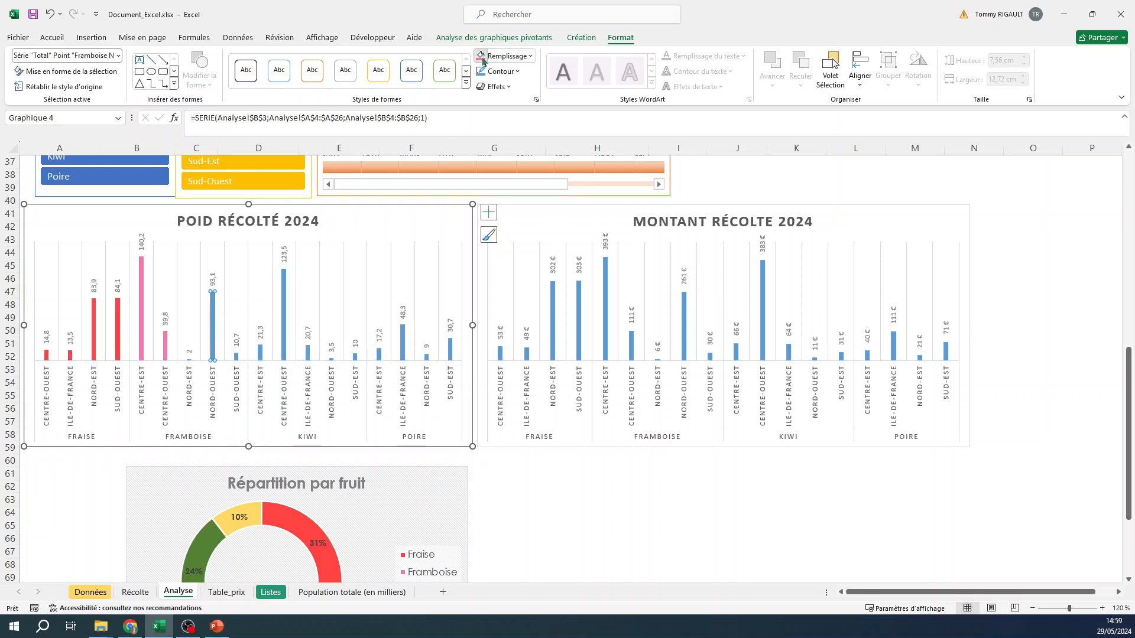
click(483, 61)
click(236, 357)
click(236, 358)
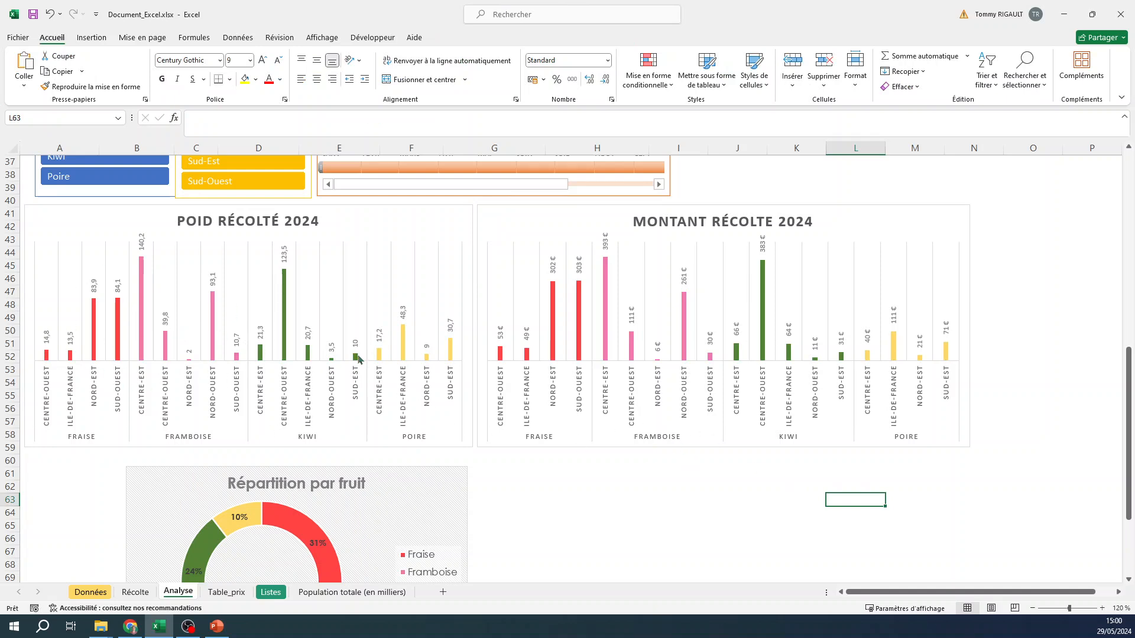
- Narrow the Poid récolté 2024 and Montant récolte 2024 charts and place them side by side without a gap
click(457, 211)
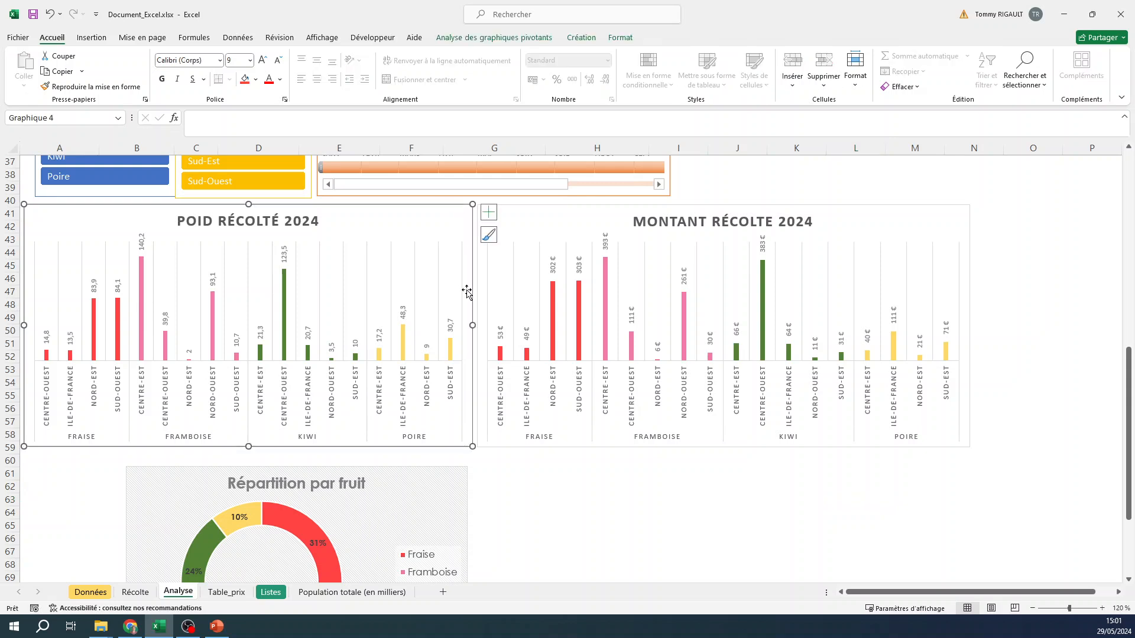
drag(470, 325, 399, 325)
drag(550, 218, 473, 215)
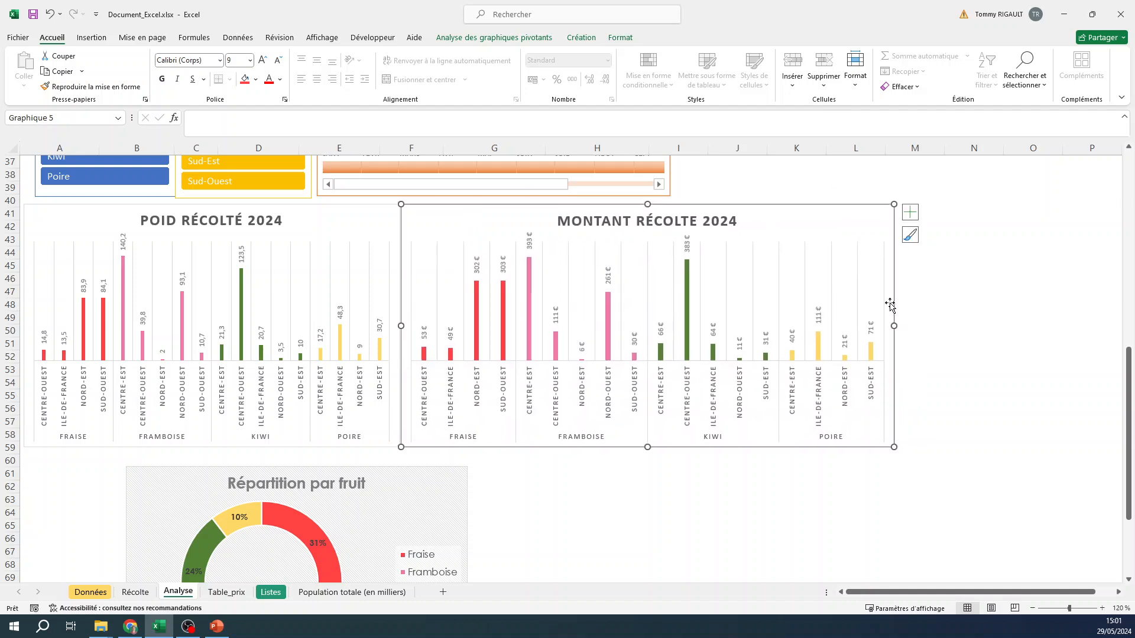
drag(894, 324, 794, 325)
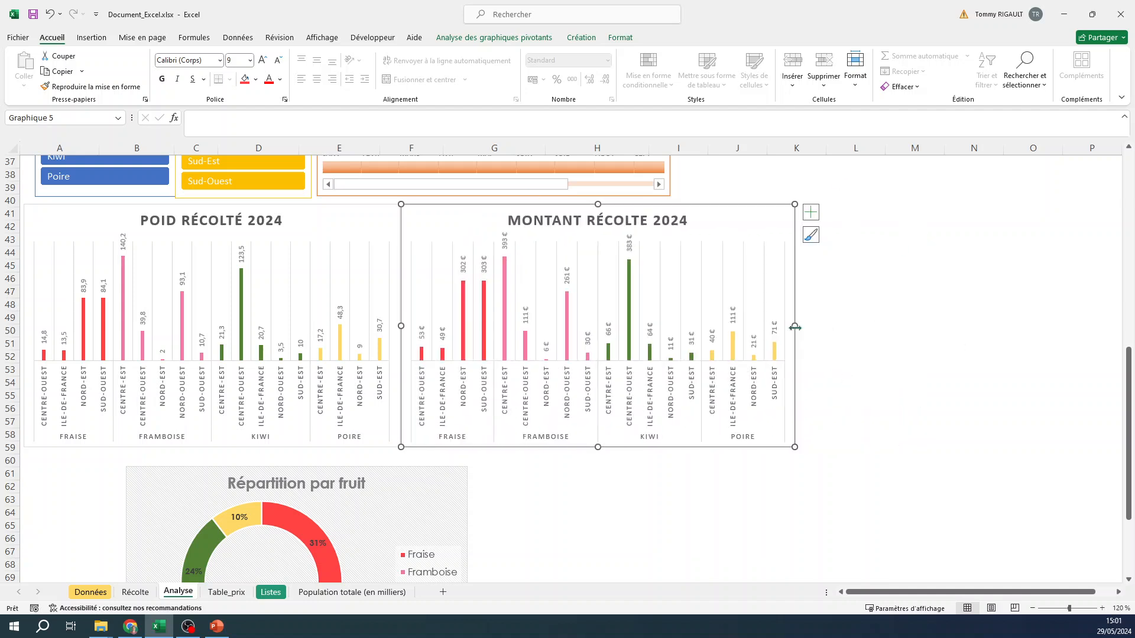
- Place the doughnut chart beside the Montant récolte 2024 chart, resize it to match that chart's height with a narrower width, and centre its title
drag(352, 474, 934, 341)
drag(289, 483, 954, 211)
drag(967, 405, 967, 448)
scroll(1063, 321, right, 3)
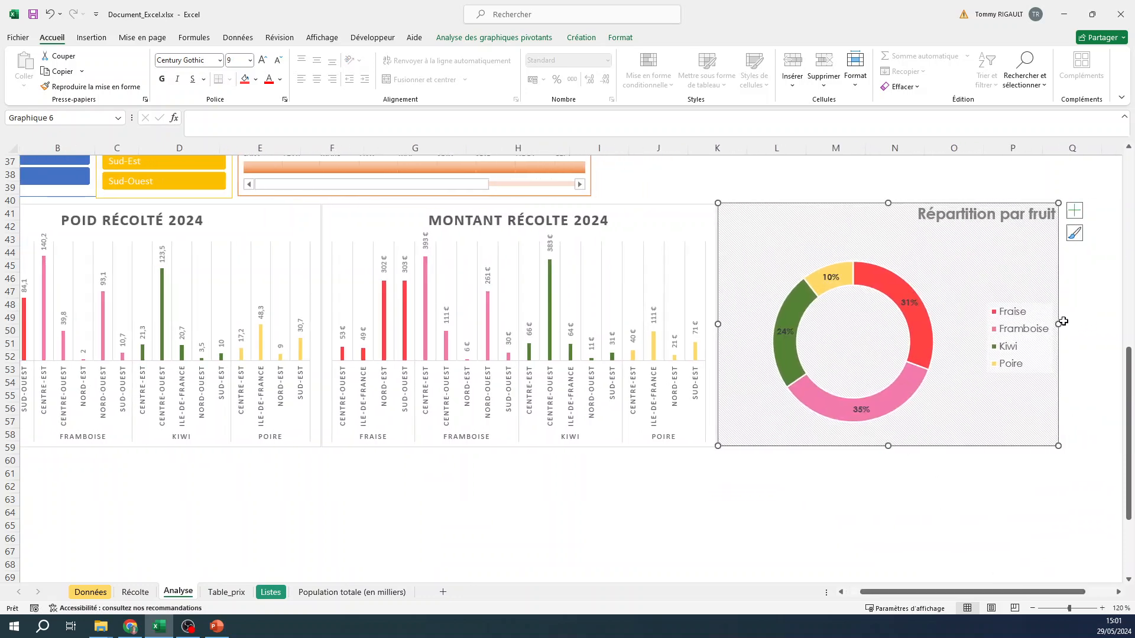
drag(1058, 324, 987, 324)
click(942, 220)
drag(942, 222, 849, 230)
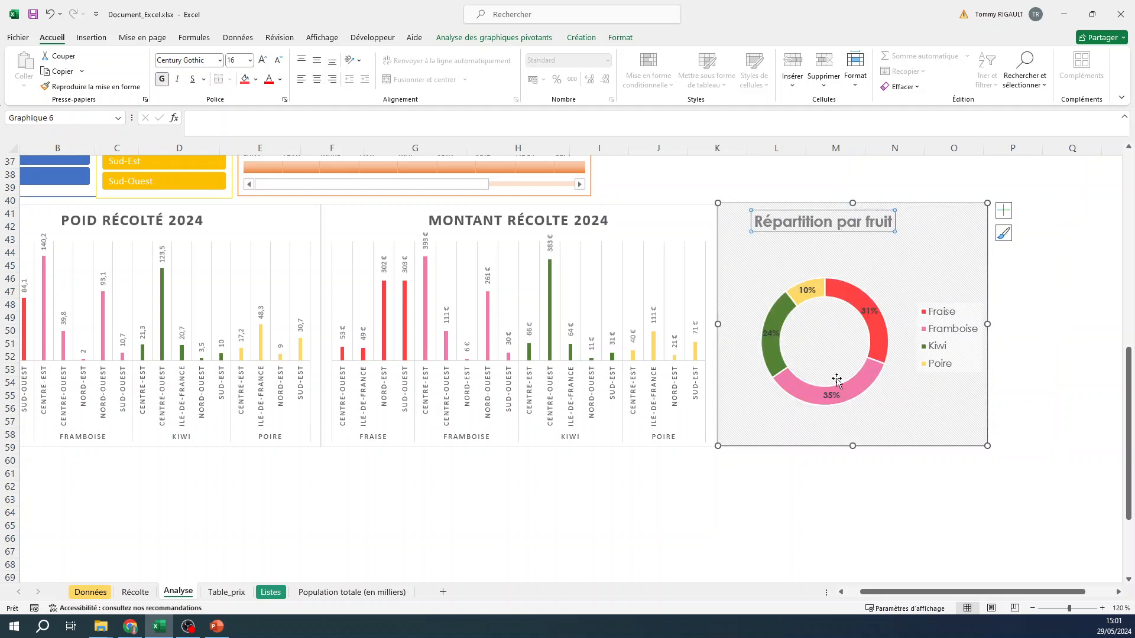
- Enlarge the doughnut ring, shift the legend to the chart's right edge and set the legend font size to 12
click(809, 387)
drag(755, 408, 737, 438)
drag(890, 400, 917, 426)
click(960, 353)
drag(953, 346, 961, 348)
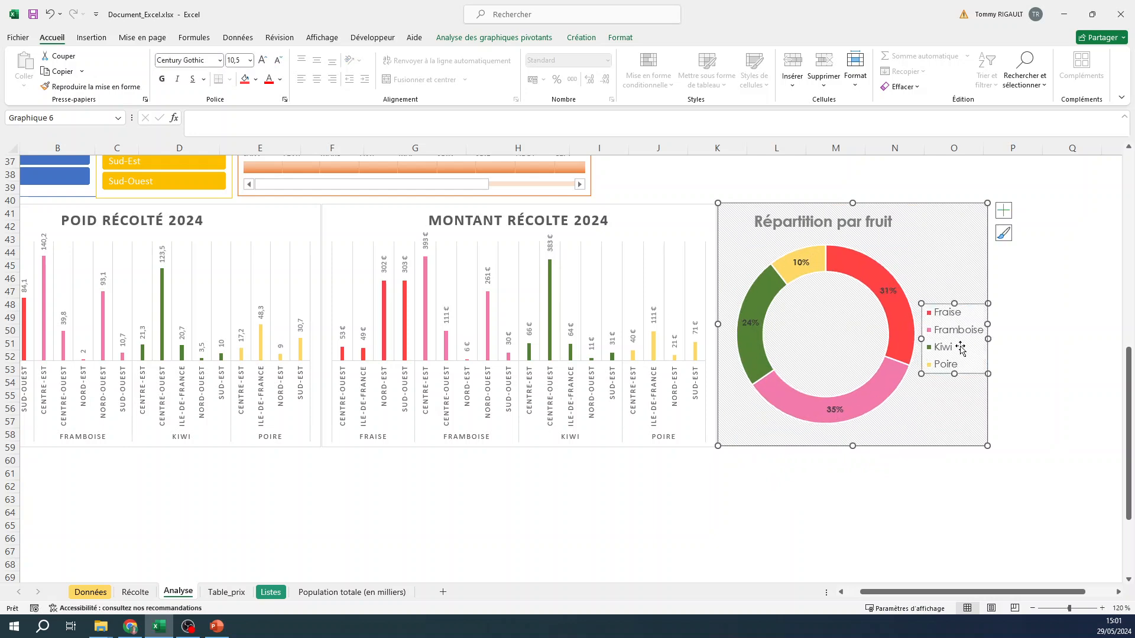
click(262, 60)
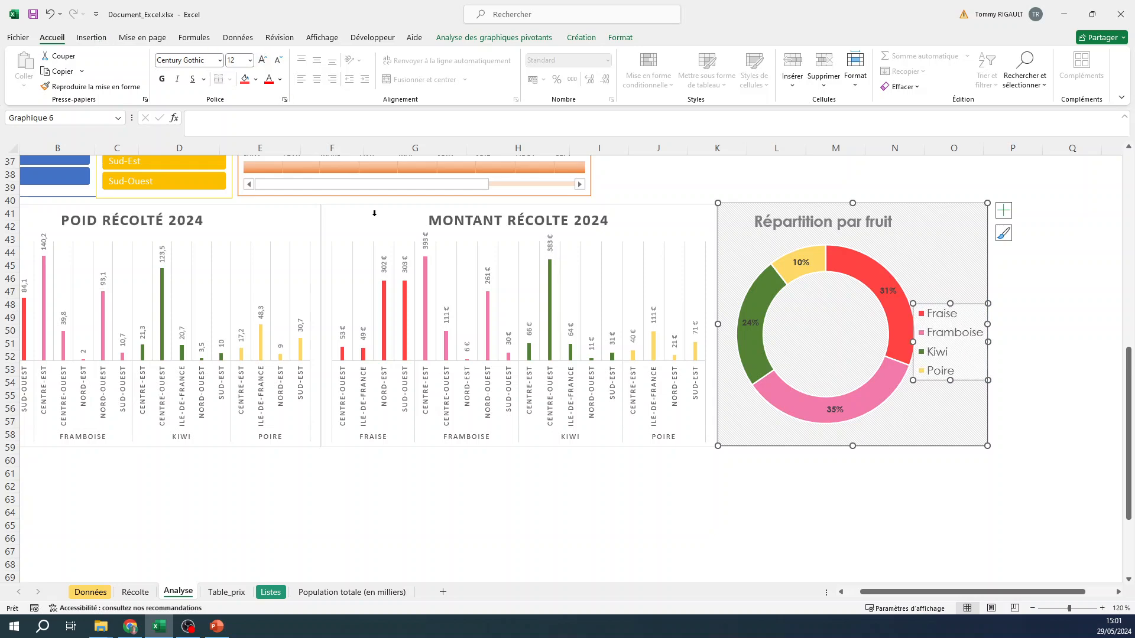
click(765, 488)
- Apply a light grey style to the Fruit slicer and a dark grey style to the Lieu slicer
scroll(652, 427, up, 1)
scroll(652, 427, up, 3)
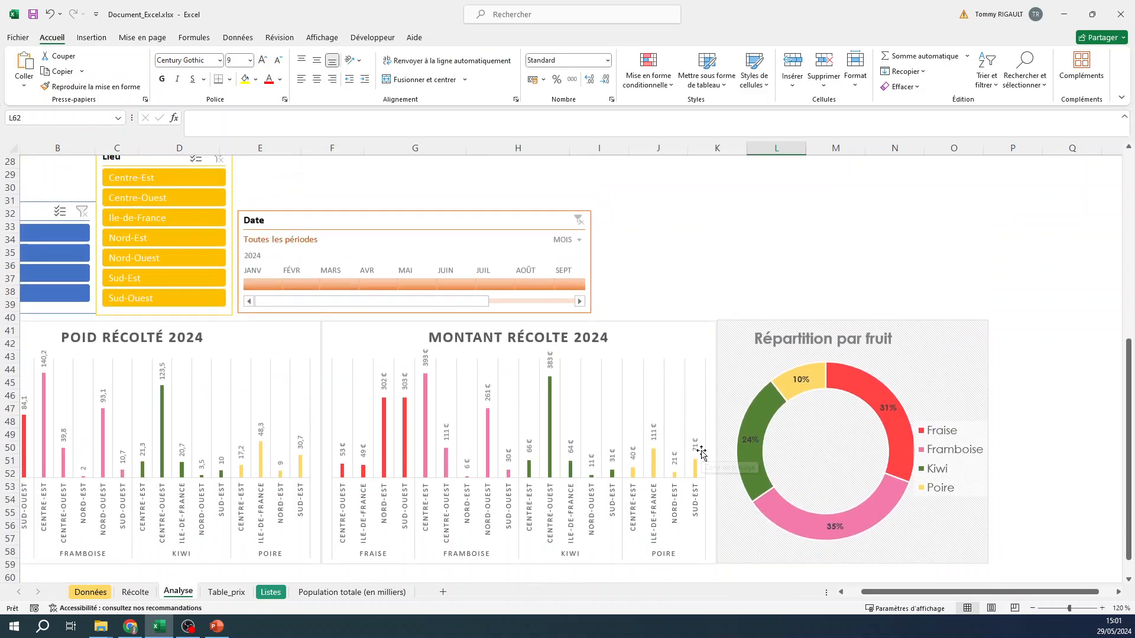
scroll(891, 595, left, 1)
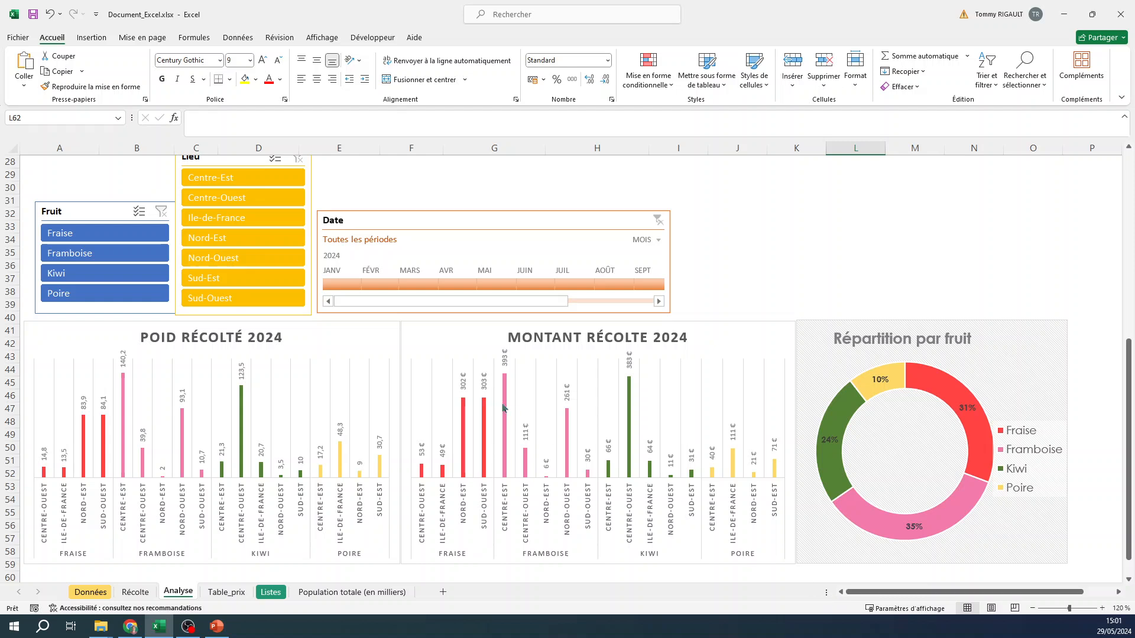
click(76, 214)
click(449, 37)
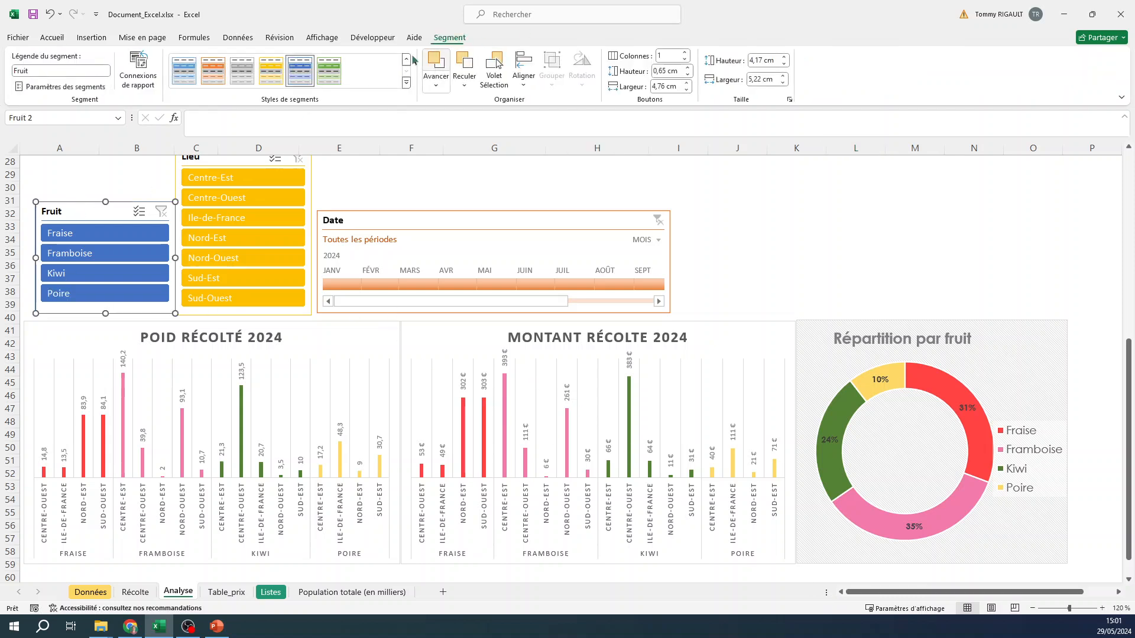
click(412, 89)
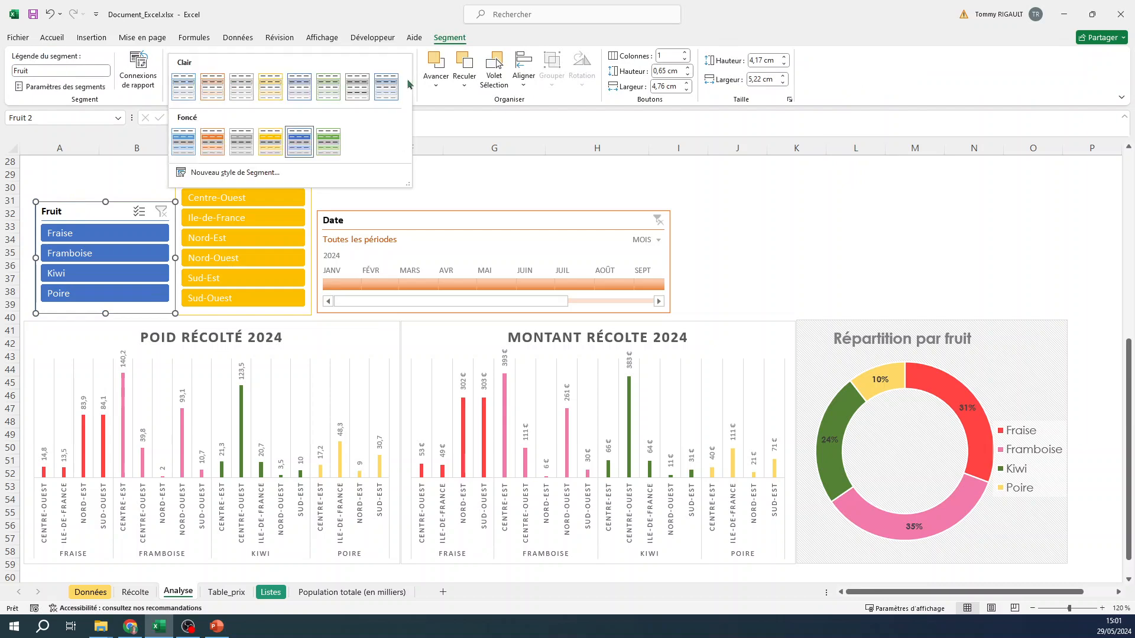
click(244, 86)
click(194, 165)
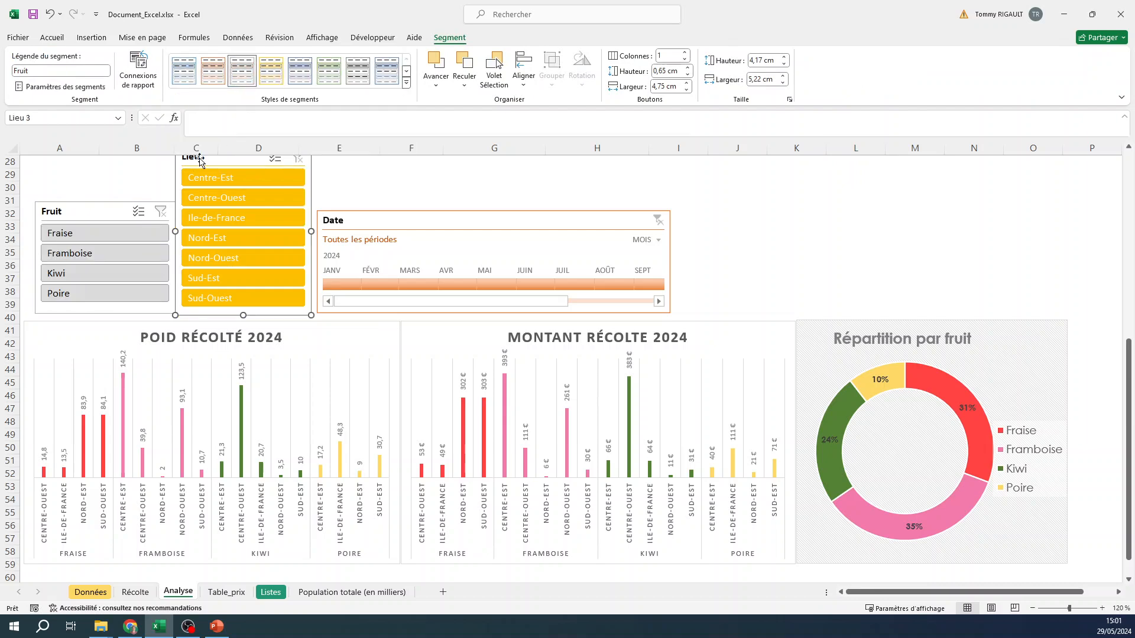
click(242, 71)
- Apply a grey style to the Date timeline
click(350, 221)
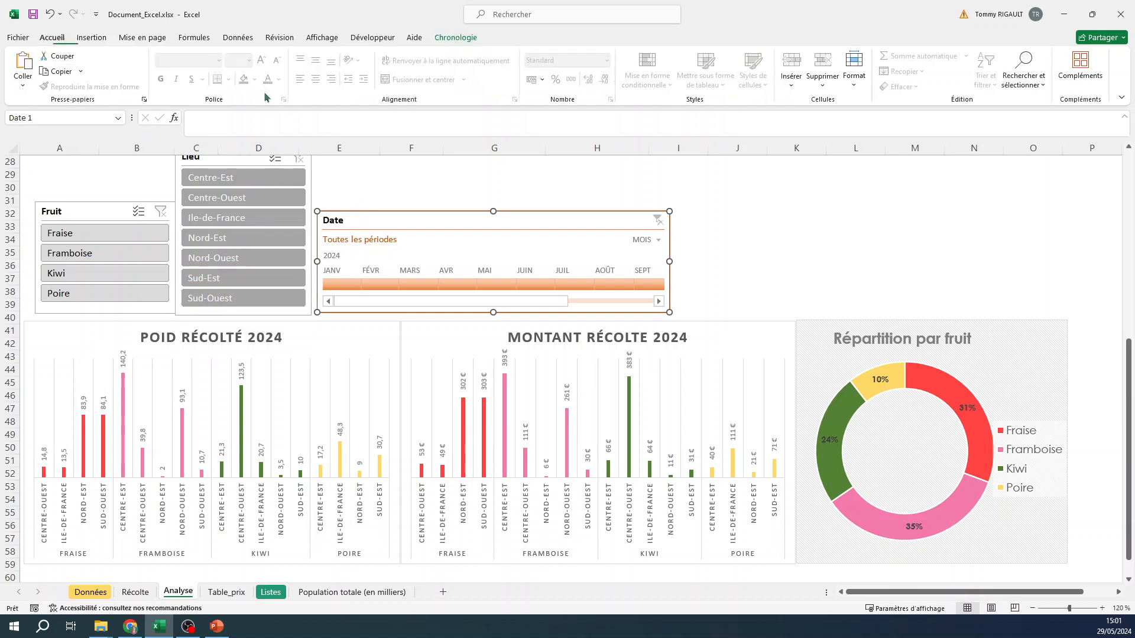
click(458, 38)
click(282, 70)
- Change the Fruit slicer to the darker grey light style with black outlines
click(99, 214)
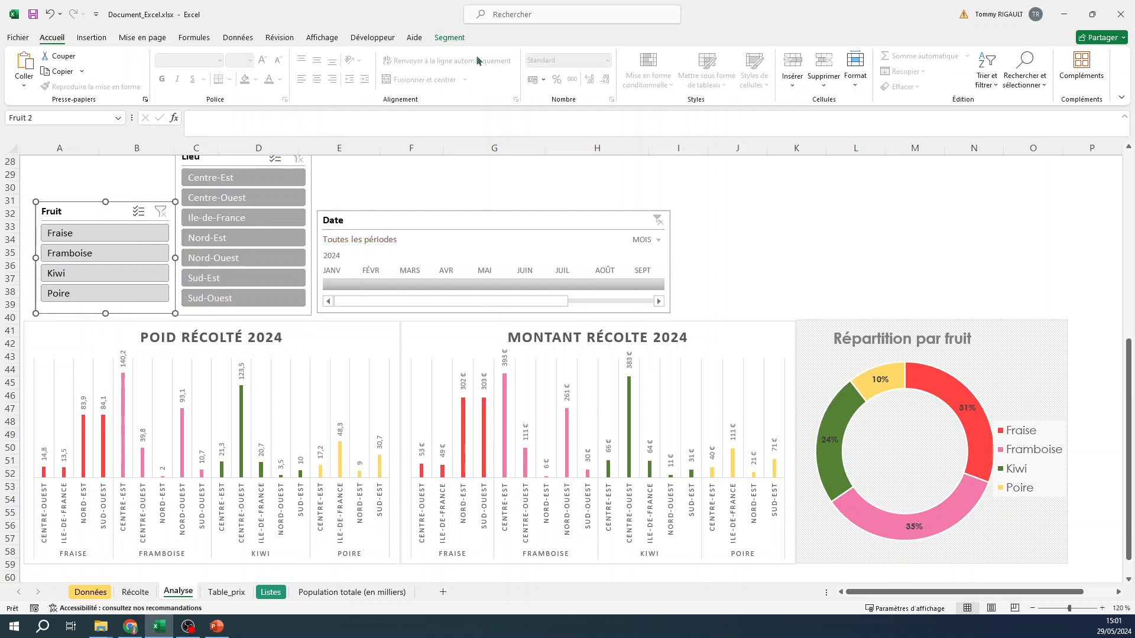
click(449, 38)
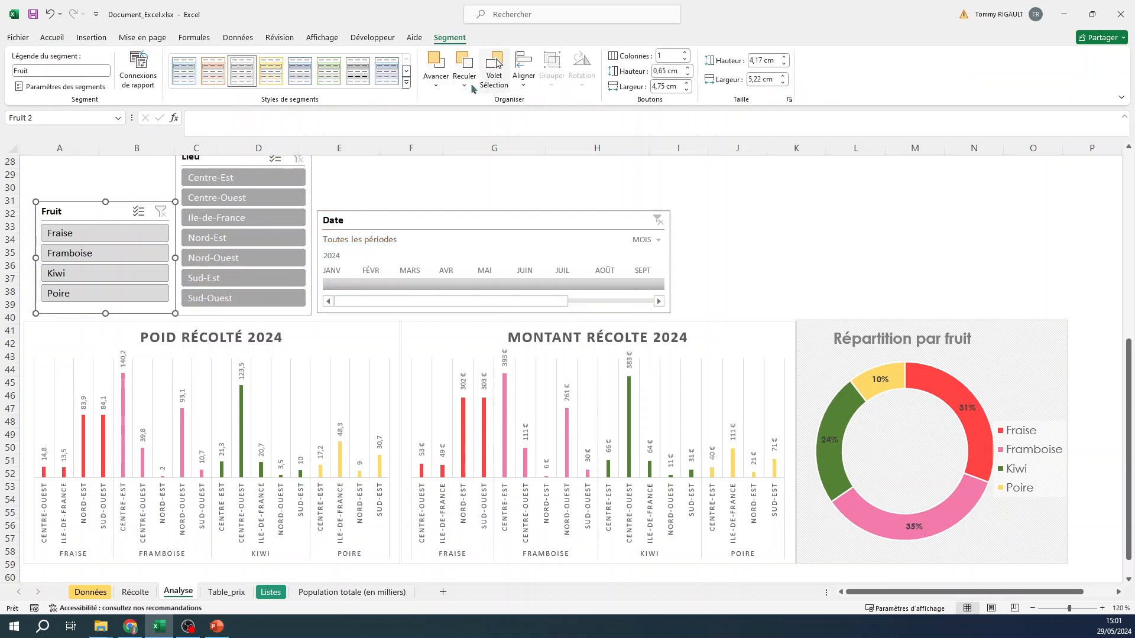
click(357, 72)
click(821, 226)
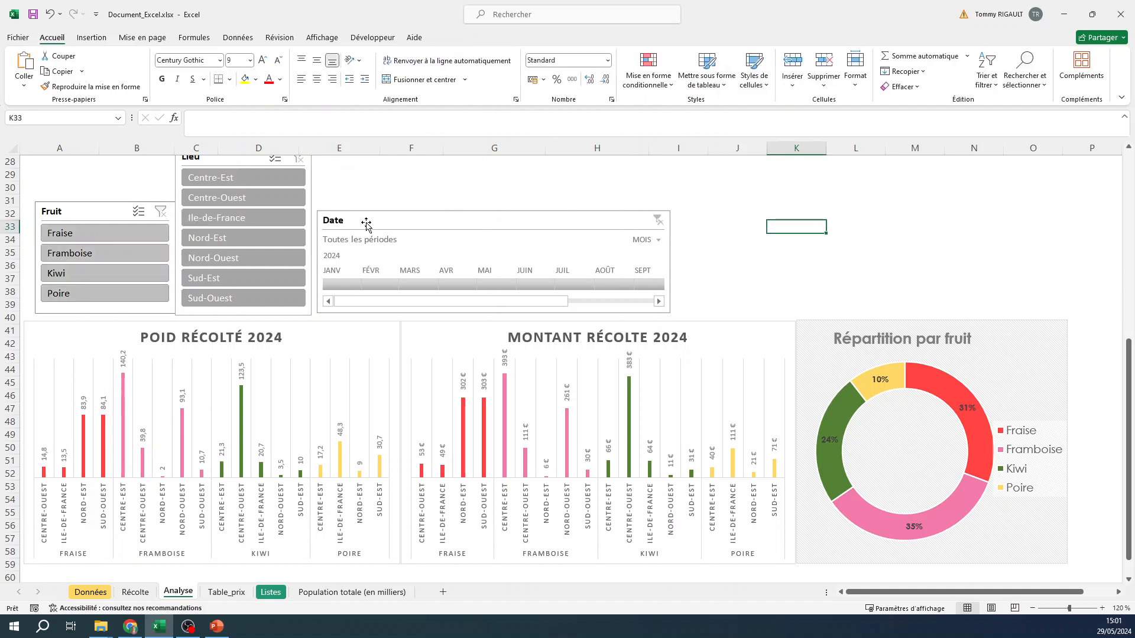
- Connect the Date timeline to Tableau croisé dynamique4 through its report connections
click(445, 215)
right_click(448, 216)
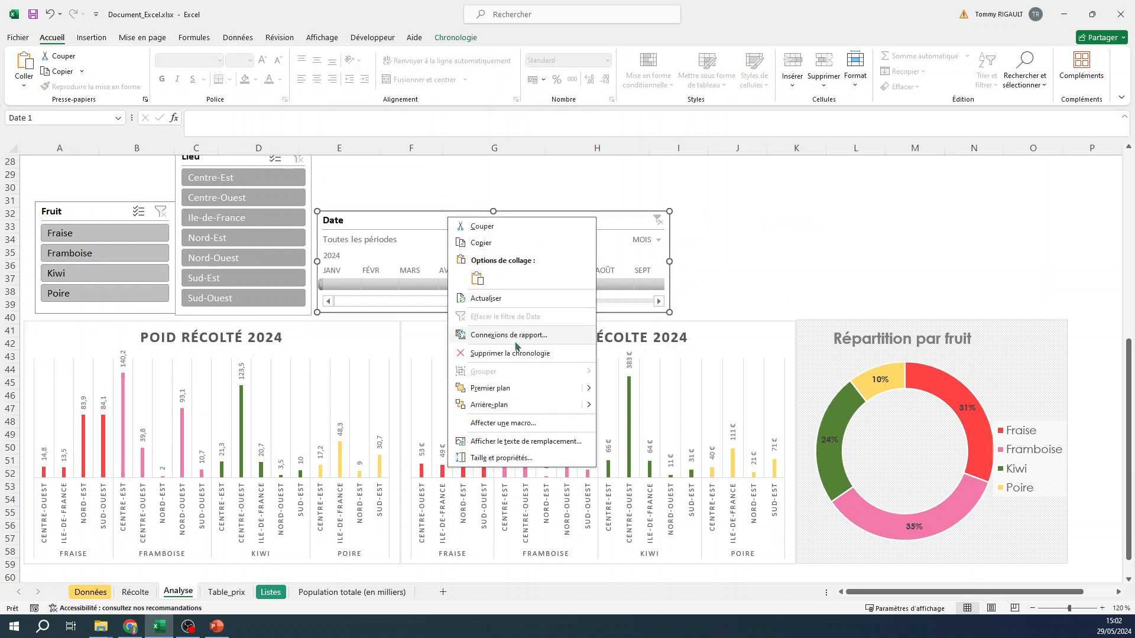
click(514, 334)
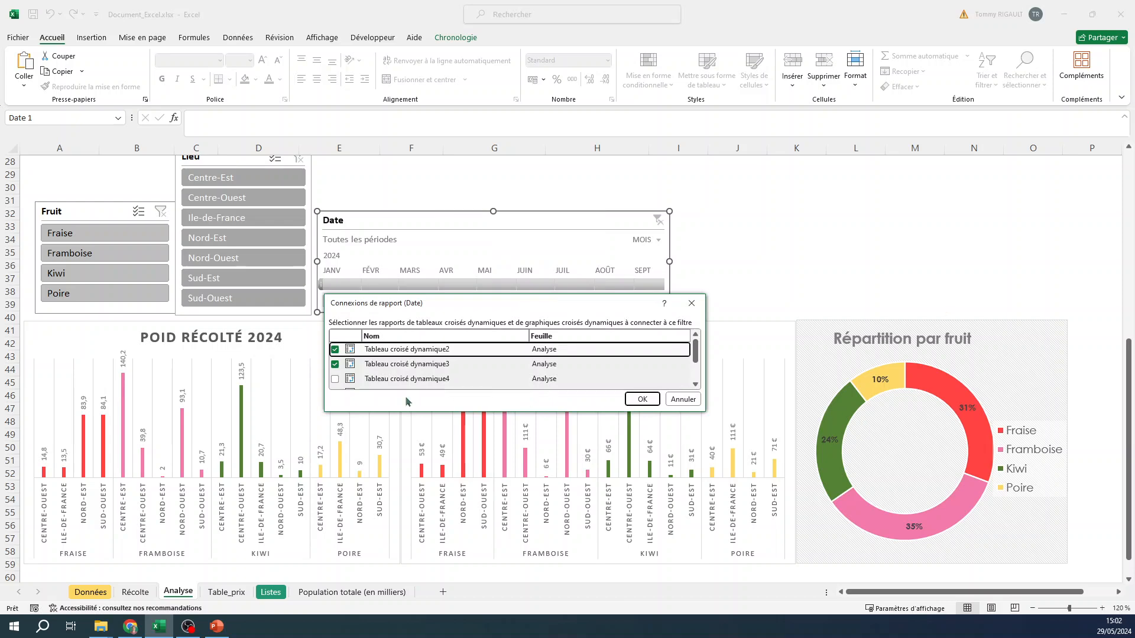
click(335, 379)
click(641, 399)
- Connect the Lieu slicer to Tableau croisé dynamique4 through its report connections
right_click(216, 170)
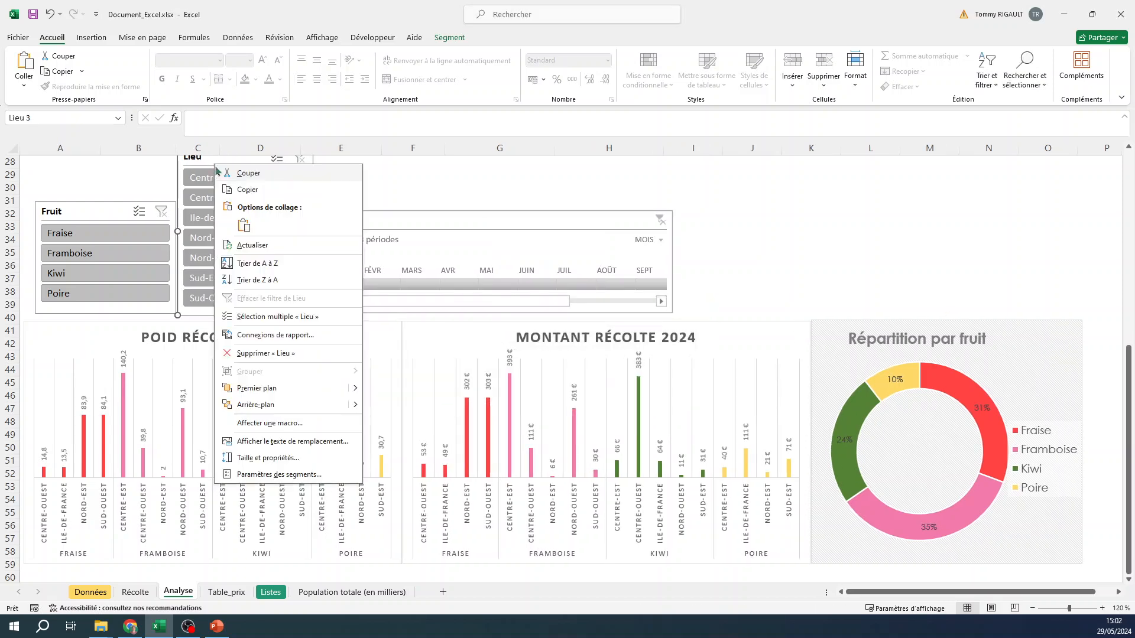
click(269, 335)
click(116, 376)
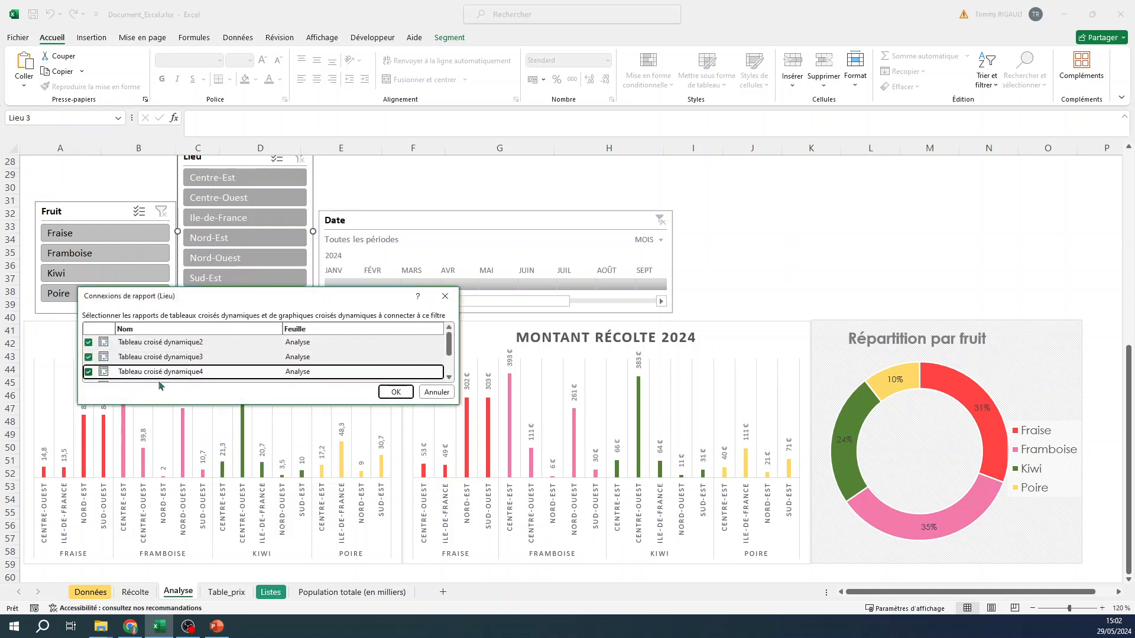
click(395, 391)
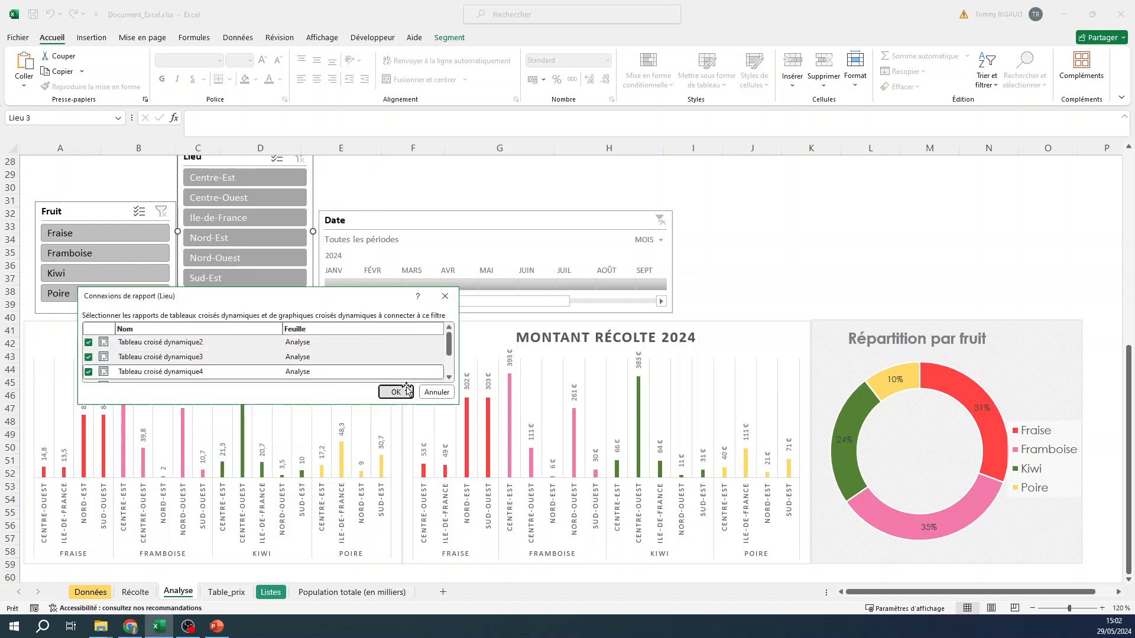
- Connect the Fruit slicer to Tableau croisé dynamique4 through its report connections
right_click(110, 211)
click(168, 380)
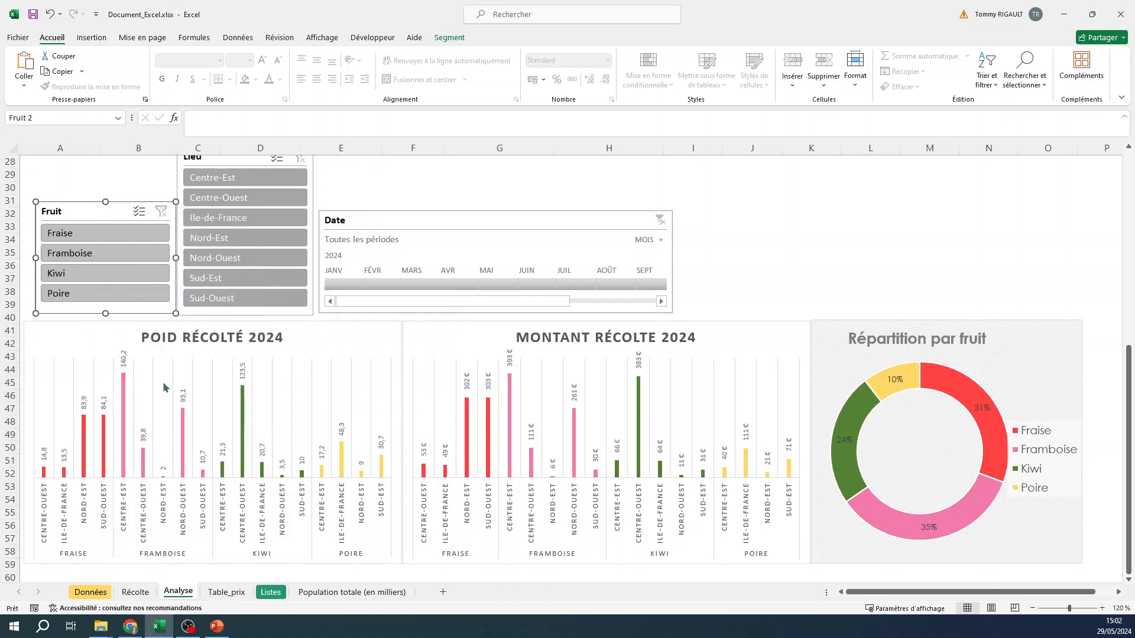
click(11, 421)
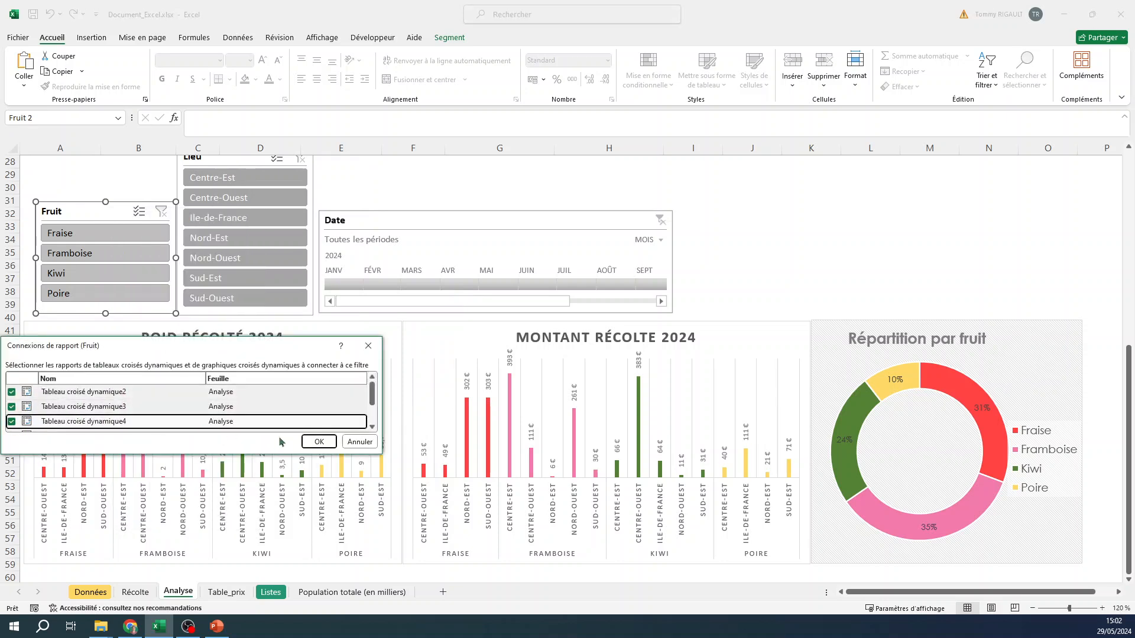
click(318, 441)
click(809, 264)
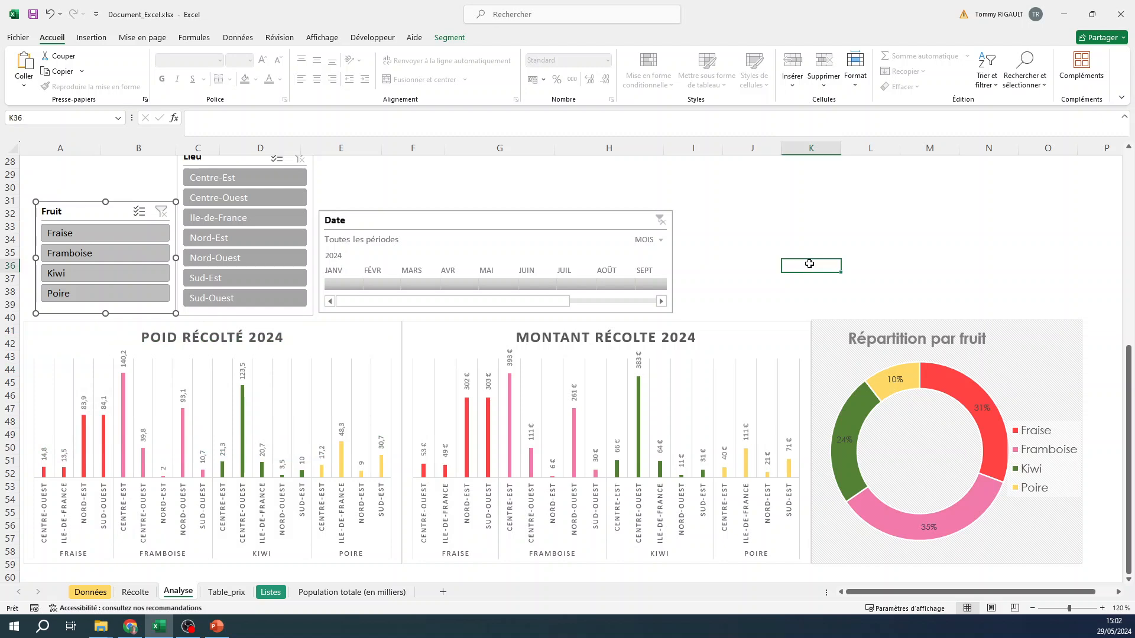
- Remove the hatched background fill from the Répartition par fruit chart area
click(830, 336)
click(580, 41)
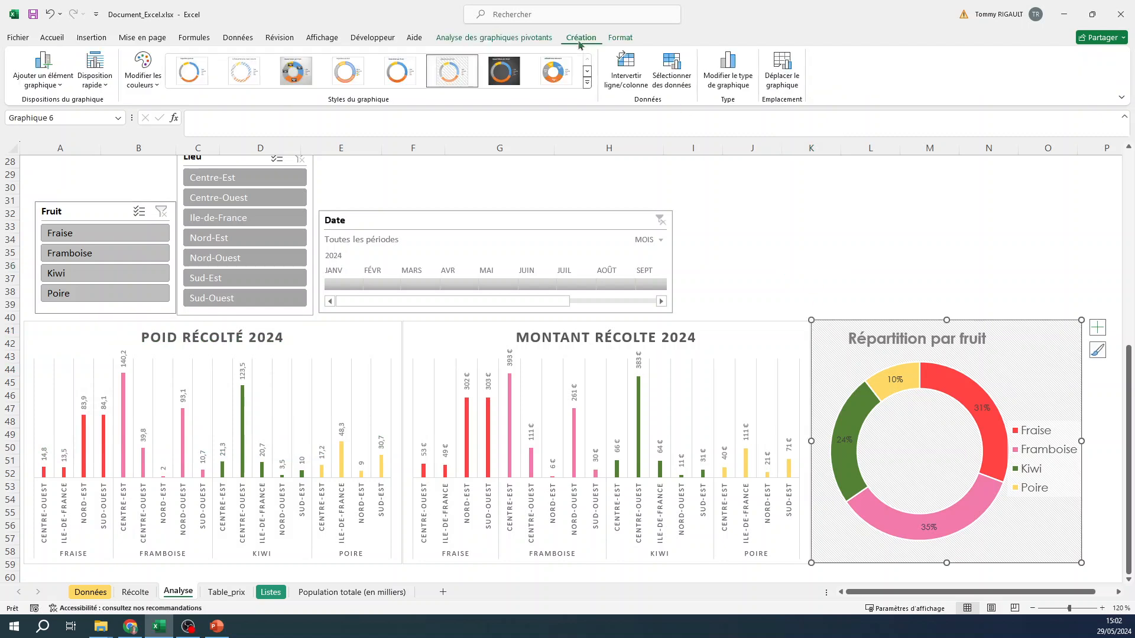
click(619, 38)
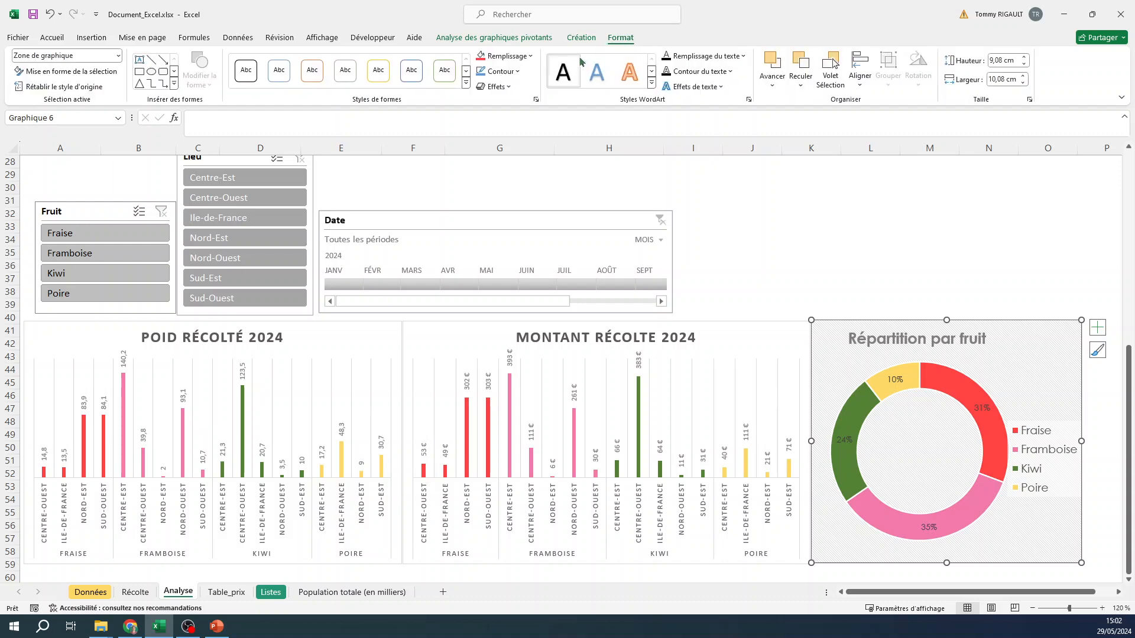
click(504, 56)
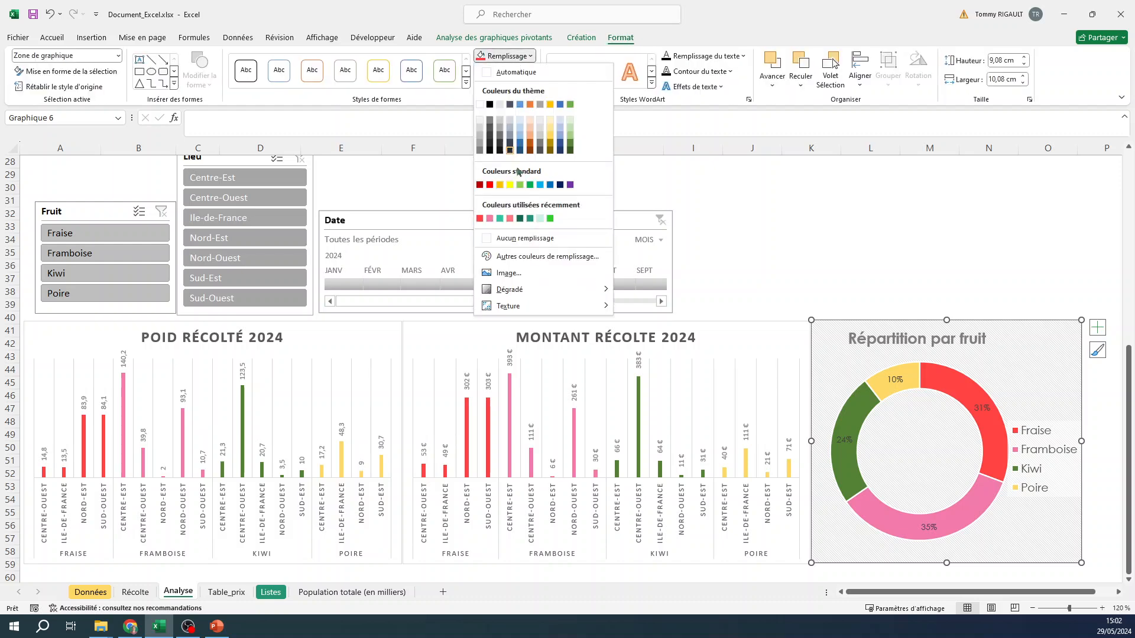
click(511, 241)
click(828, 225)
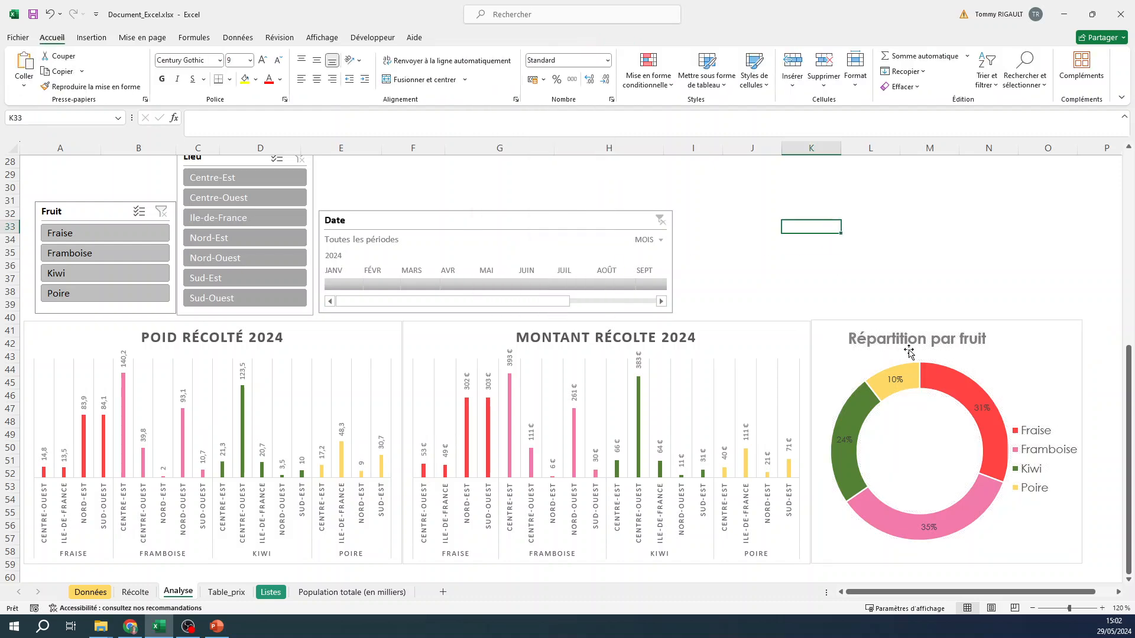
- Shift the doughnut ring slightly left inside the Répartition par fruit chart, away from the legend
click(904, 324)
click(927, 364)
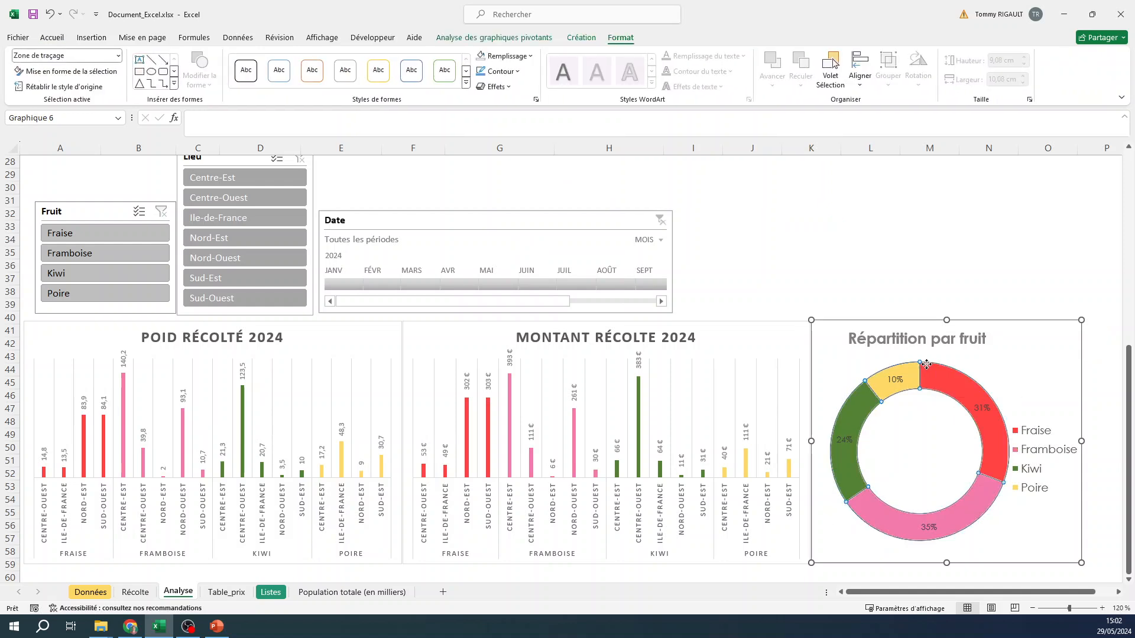
click(881, 361)
drag(881, 361, 869, 361)
click(827, 243)
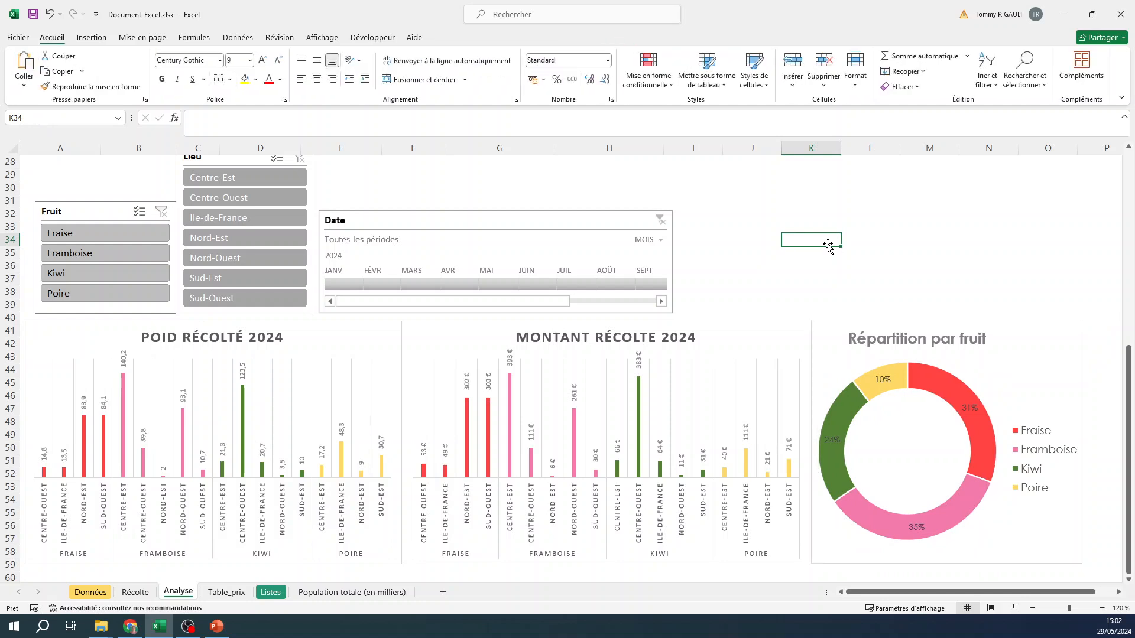
- Filter the Date timeline month by month from January to June 2024 to examine how all three charts respond
click(348, 284)
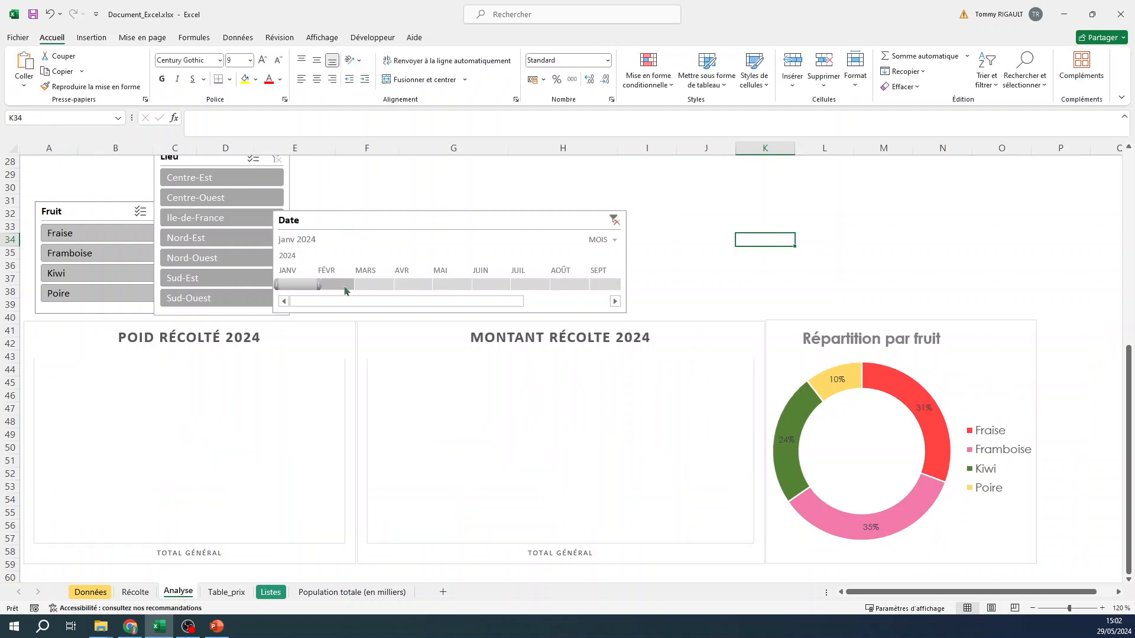
click(345, 286)
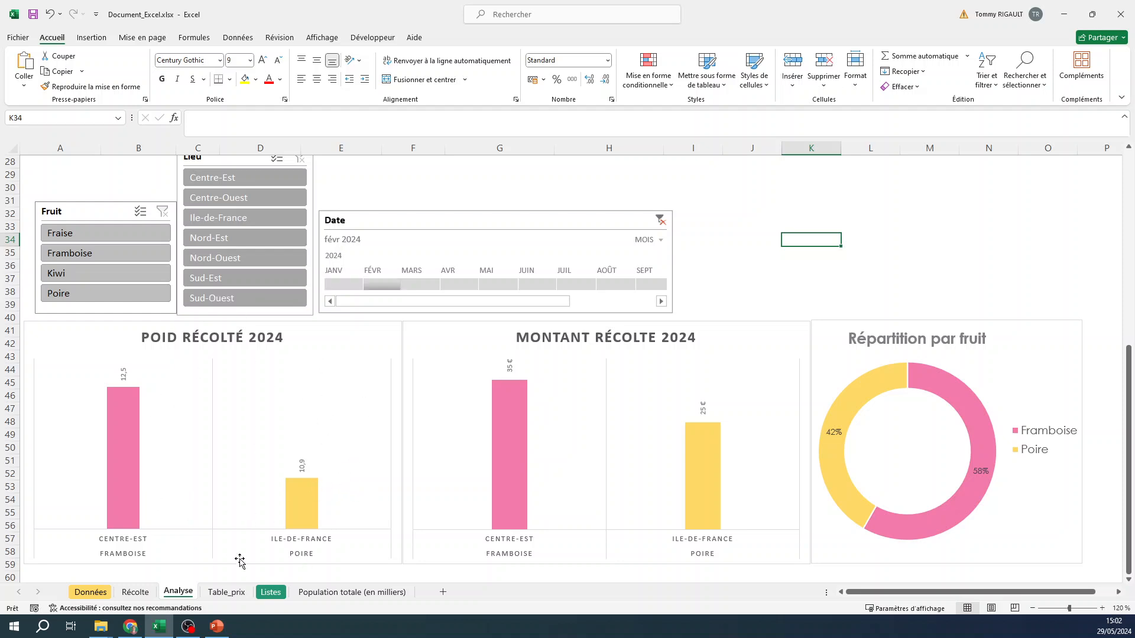
click(425, 286)
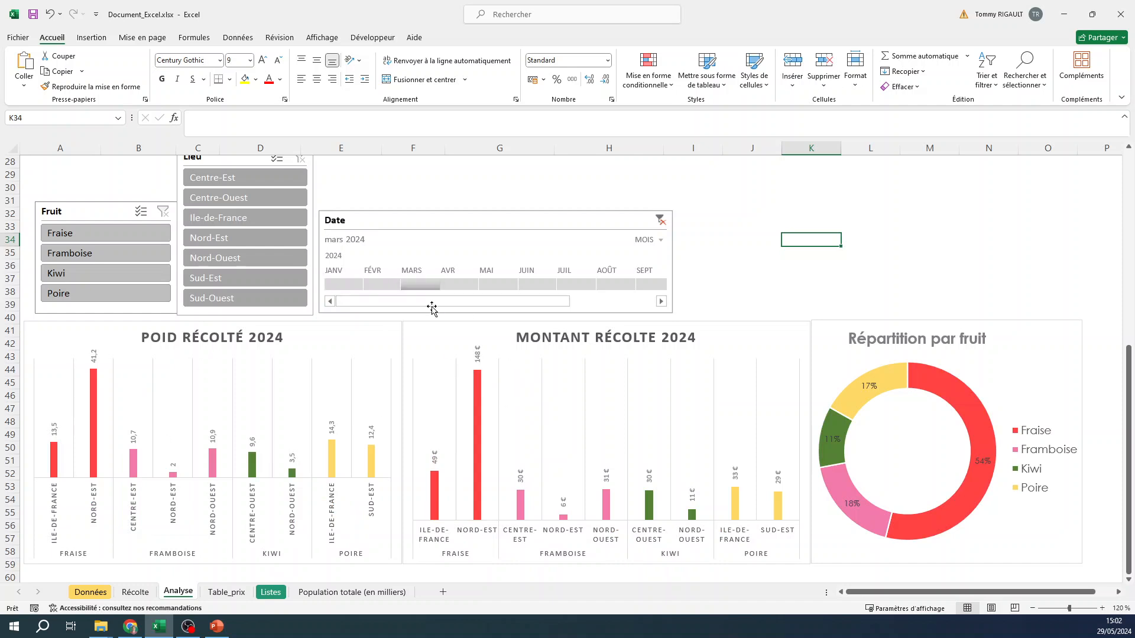
click(461, 284)
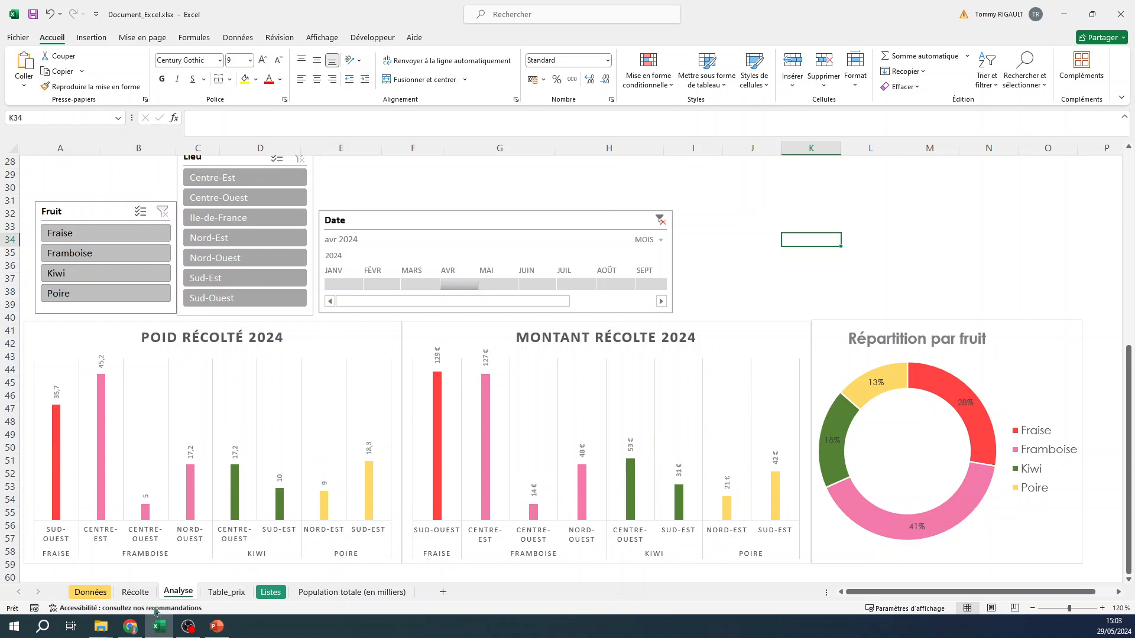
click(501, 285)
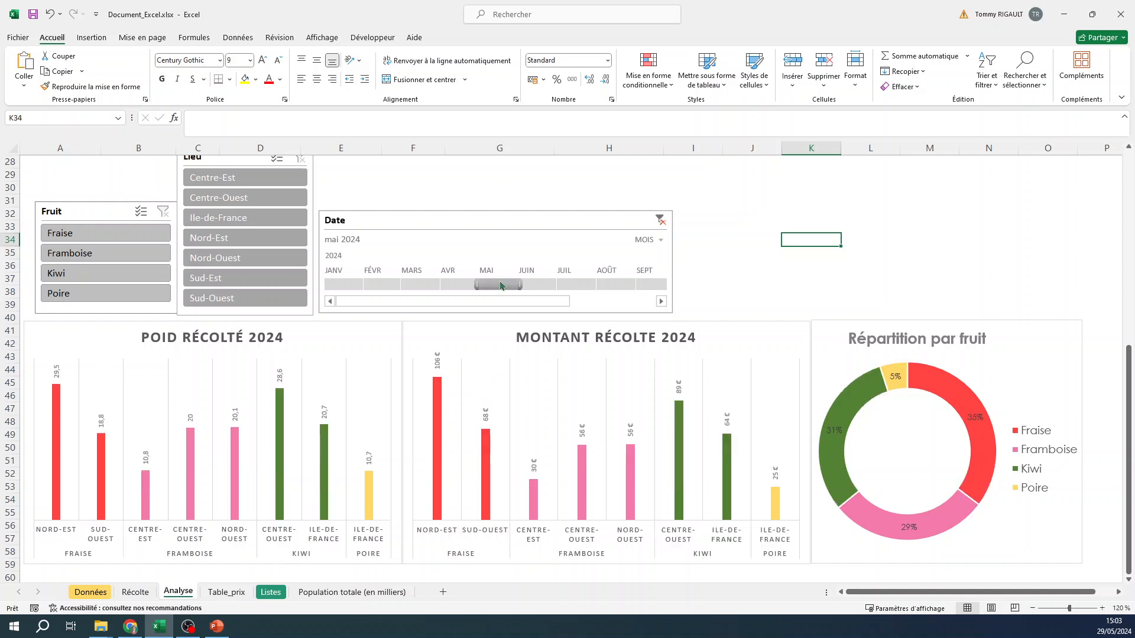
drag(501, 285, 541, 287)
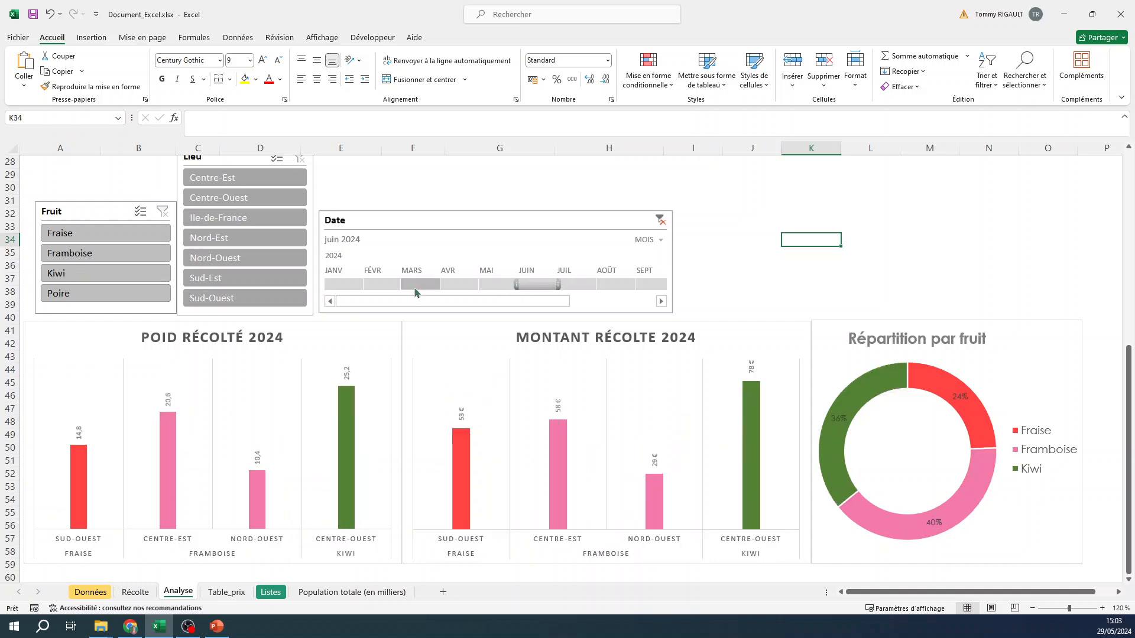
- Compare the fruit breakdown of April–June and January–March 2024 on the Date timeline, finishing on the second quarter
drag(454, 286, 542, 281)
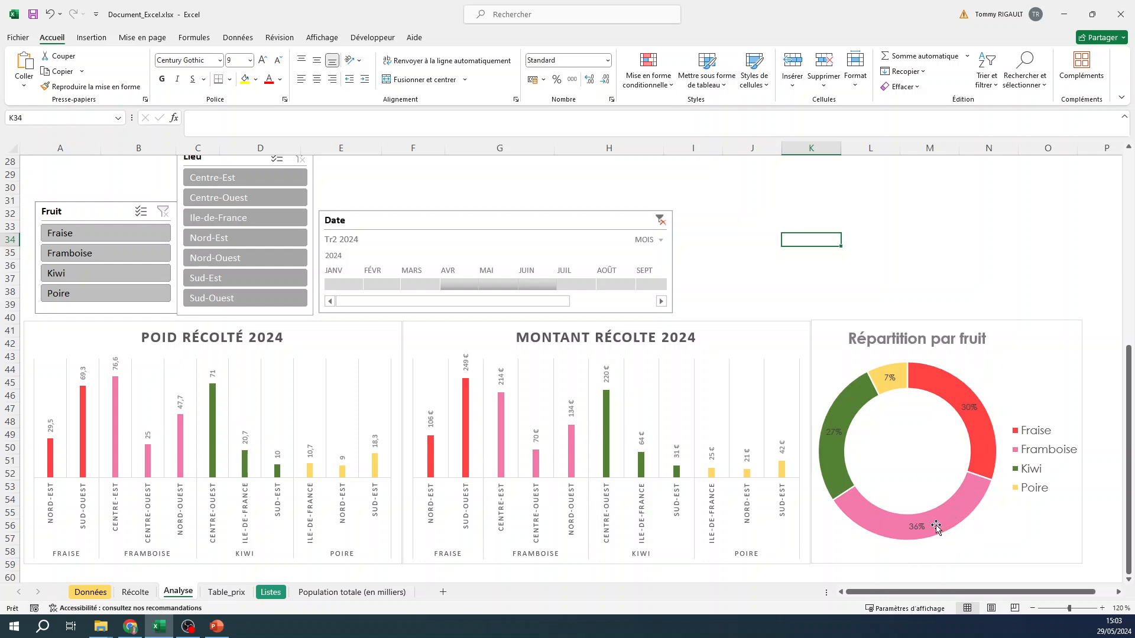
drag(341, 284, 408, 280)
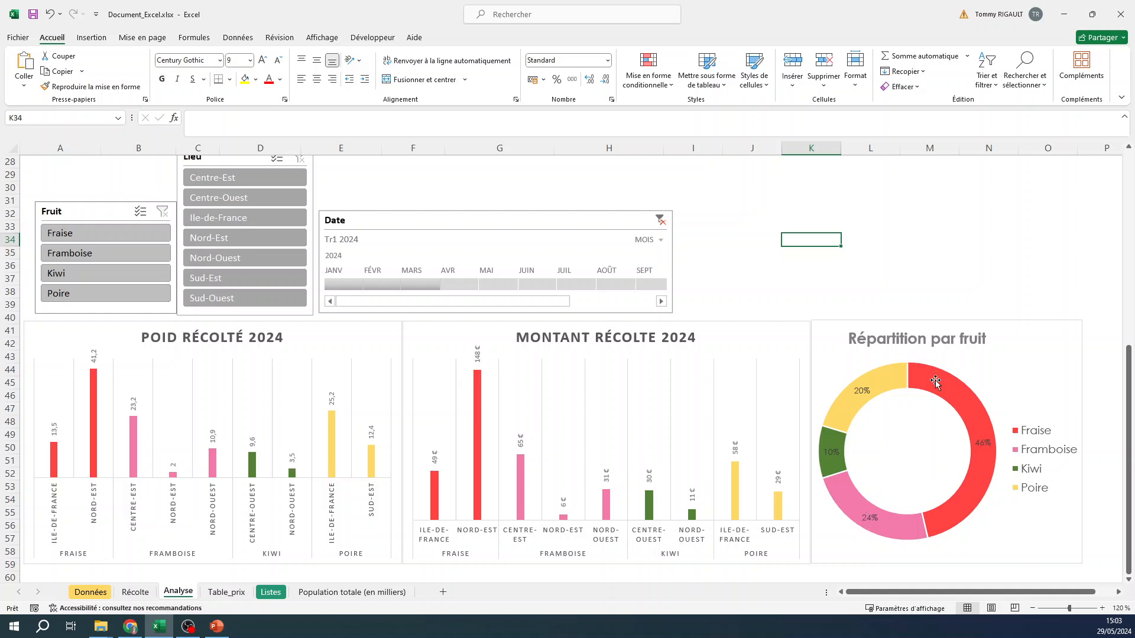
mouse_move(914, 513)
drag(459, 284, 538, 269)
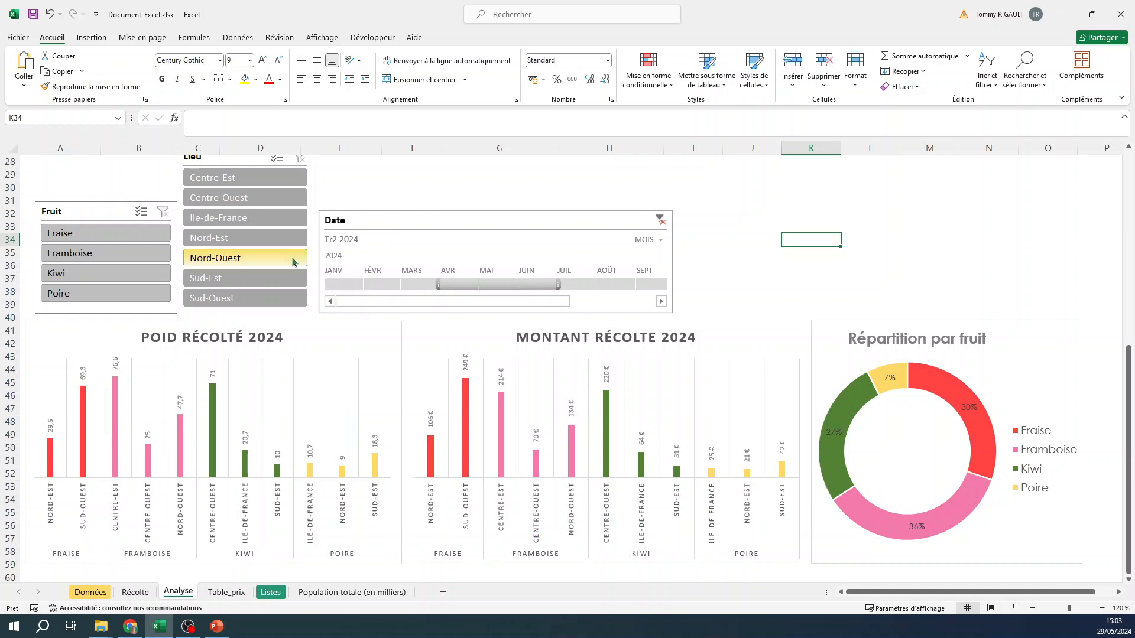
- Filter Lieu to Centre-Est and Centre-Ouest, and compare the first and second quarters on the Date timeline, finishing on July–September 2024
click(254, 180)
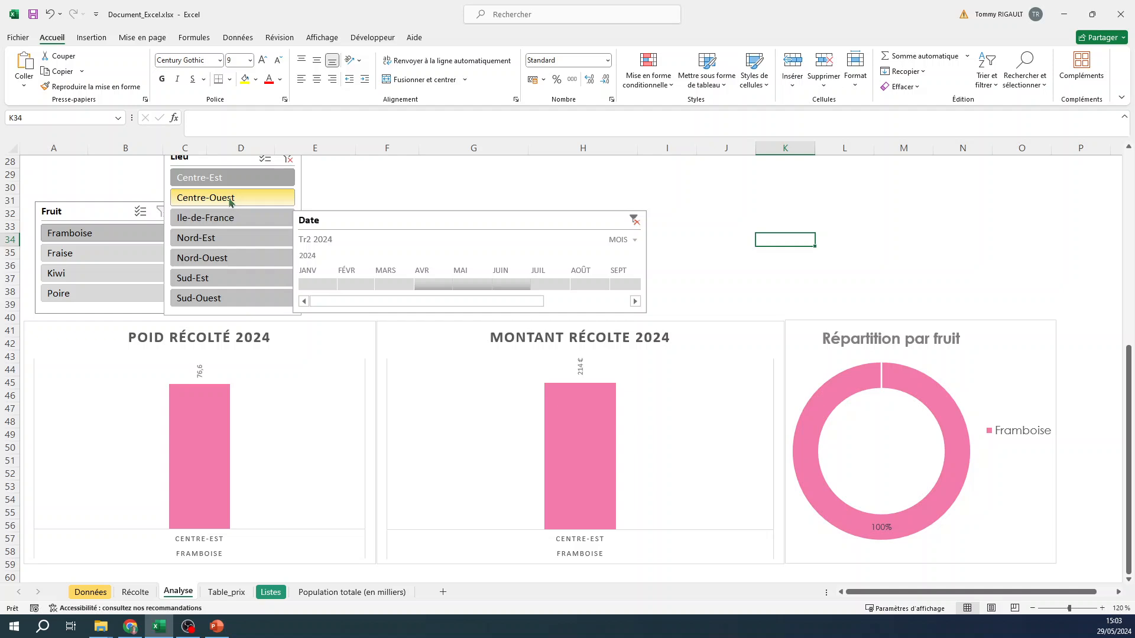
ctrl+click(231, 200)
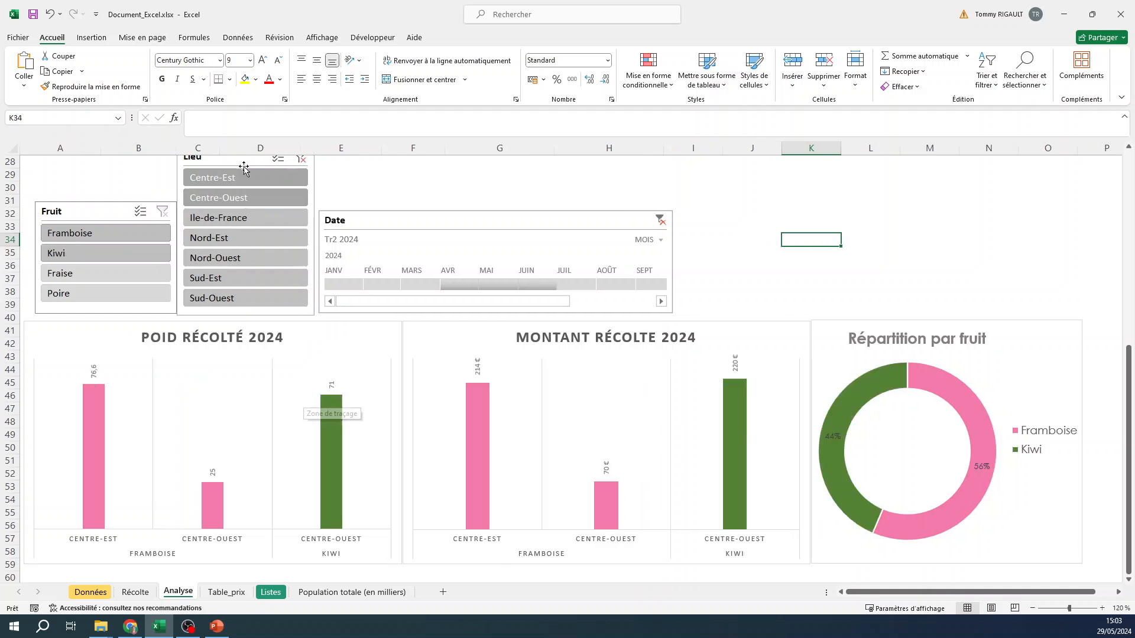
click(343, 285)
shift+click(419, 283)
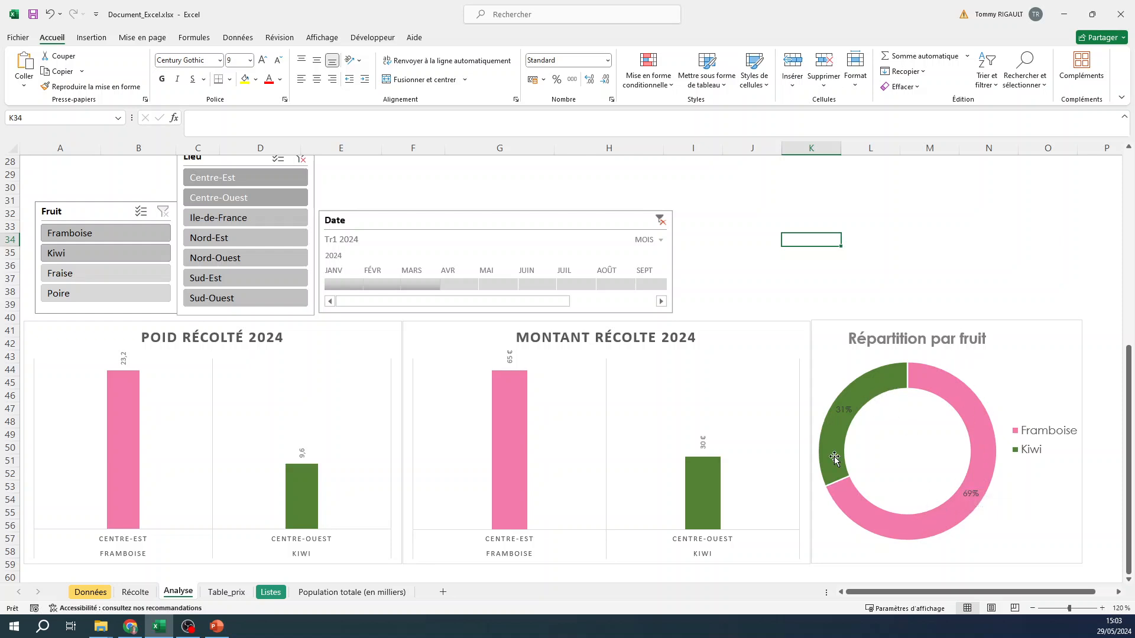
drag(456, 290, 537, 286)
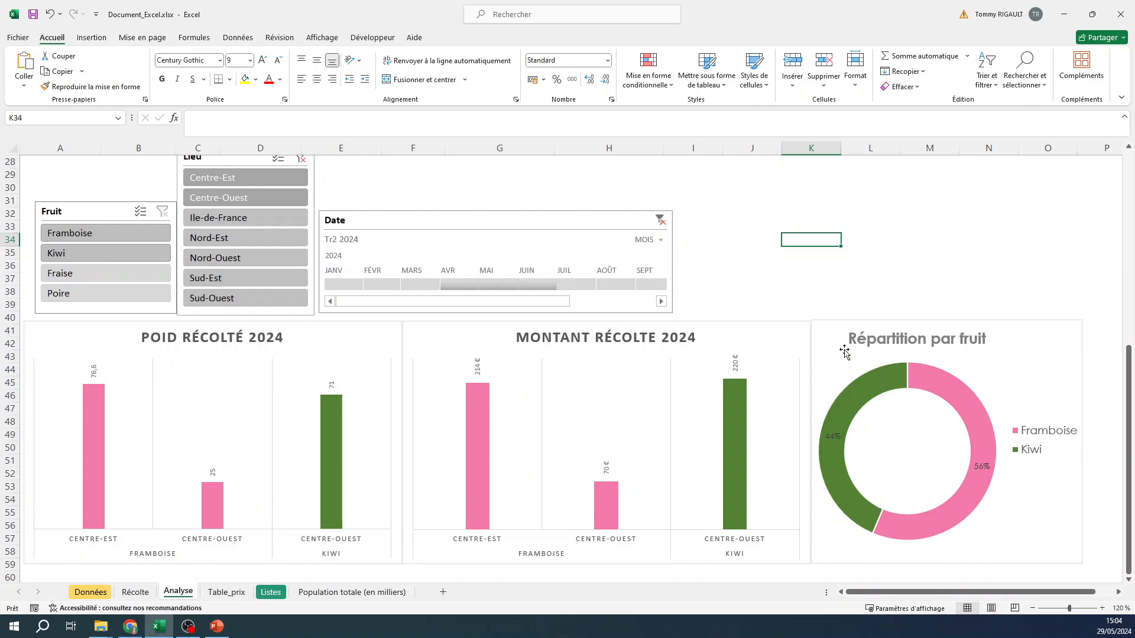
drag(565, 285, 649, 293)
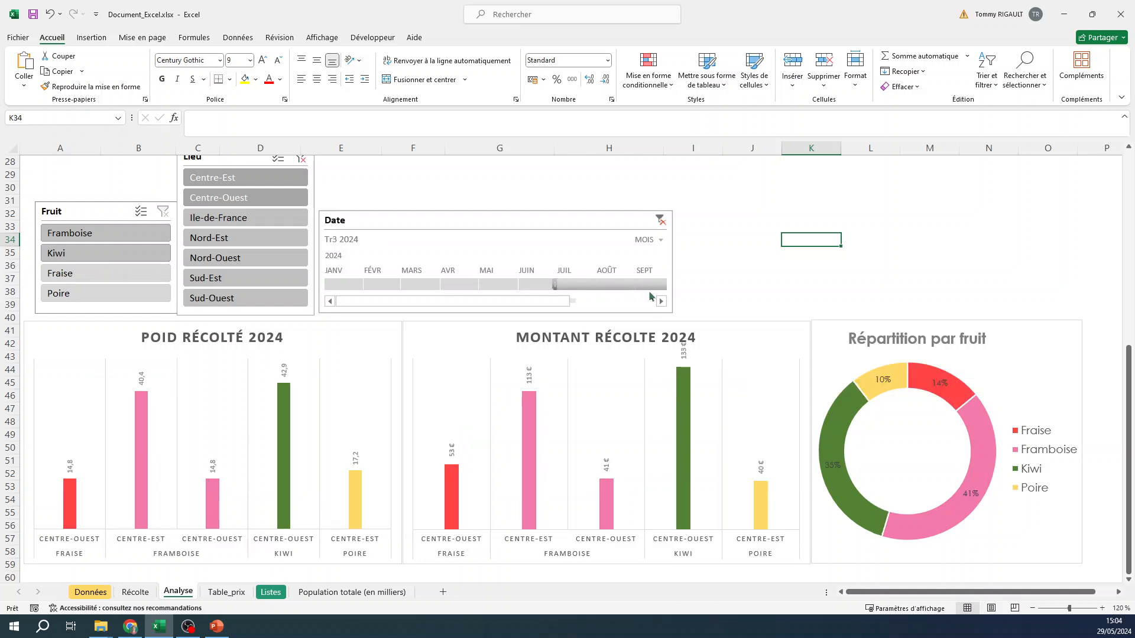